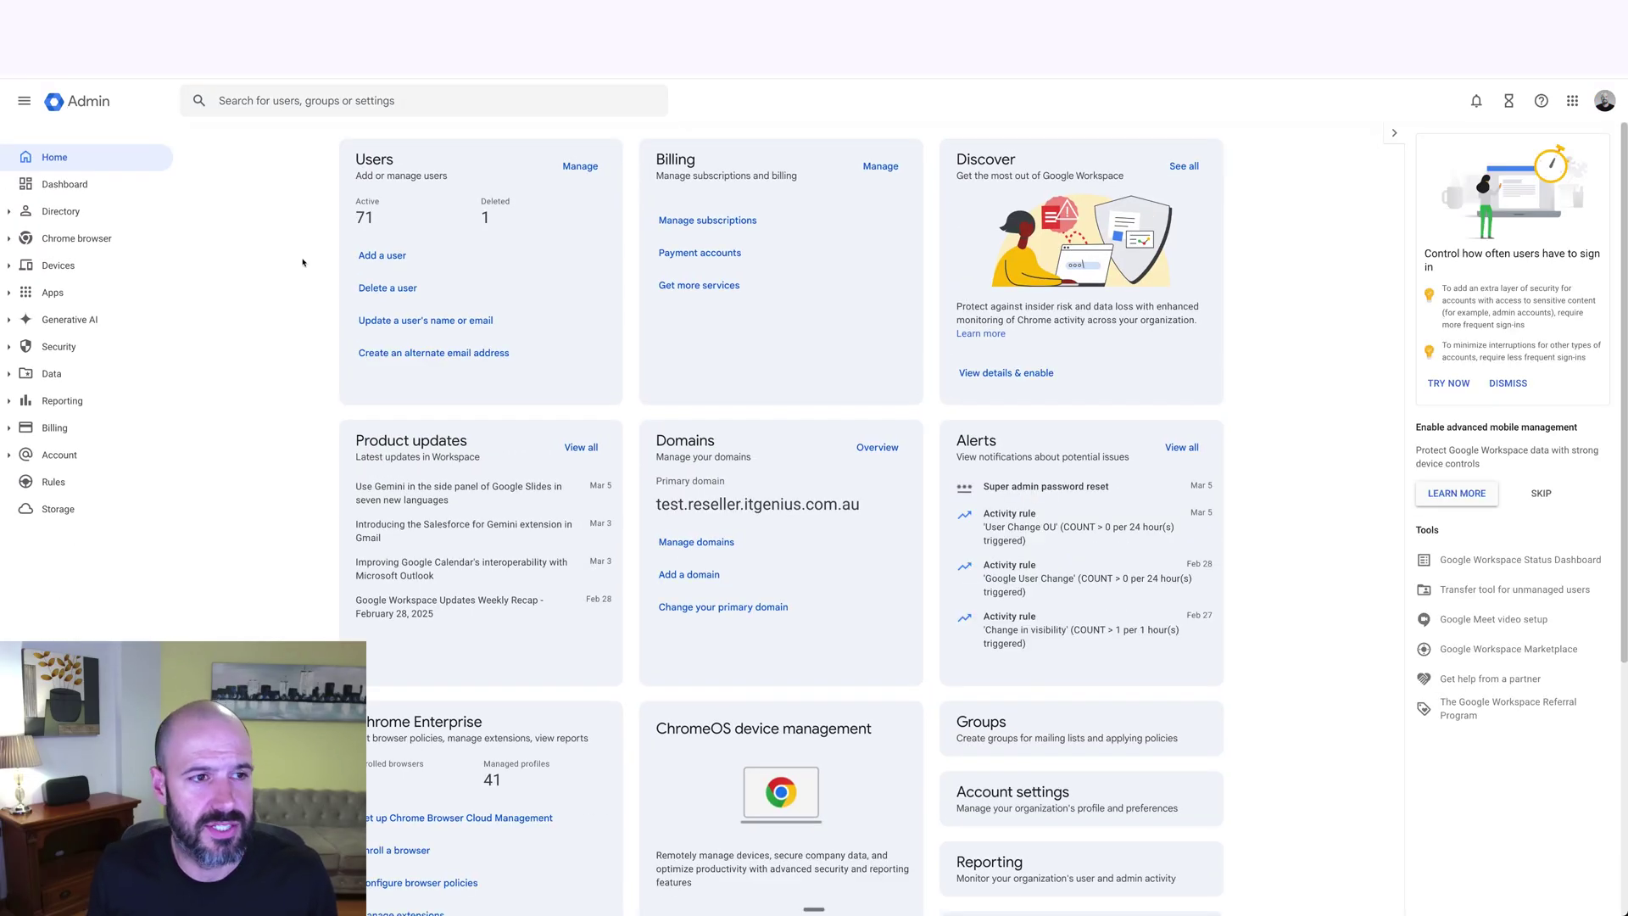
pyautogui.click(63, 212)
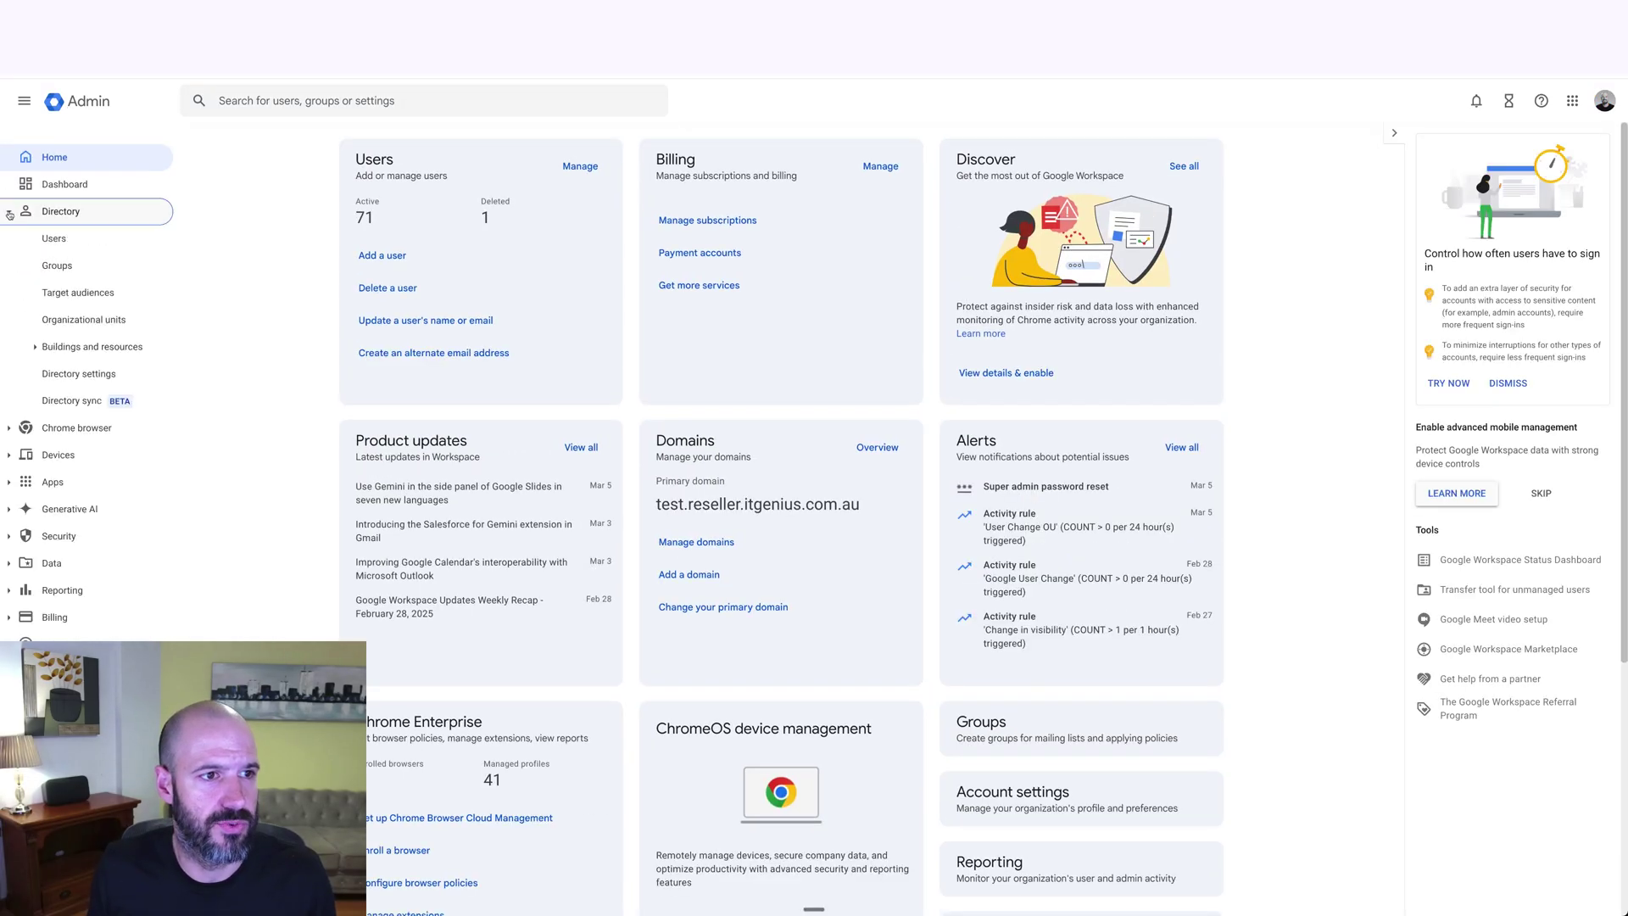
pyautogui.click(110, 271)
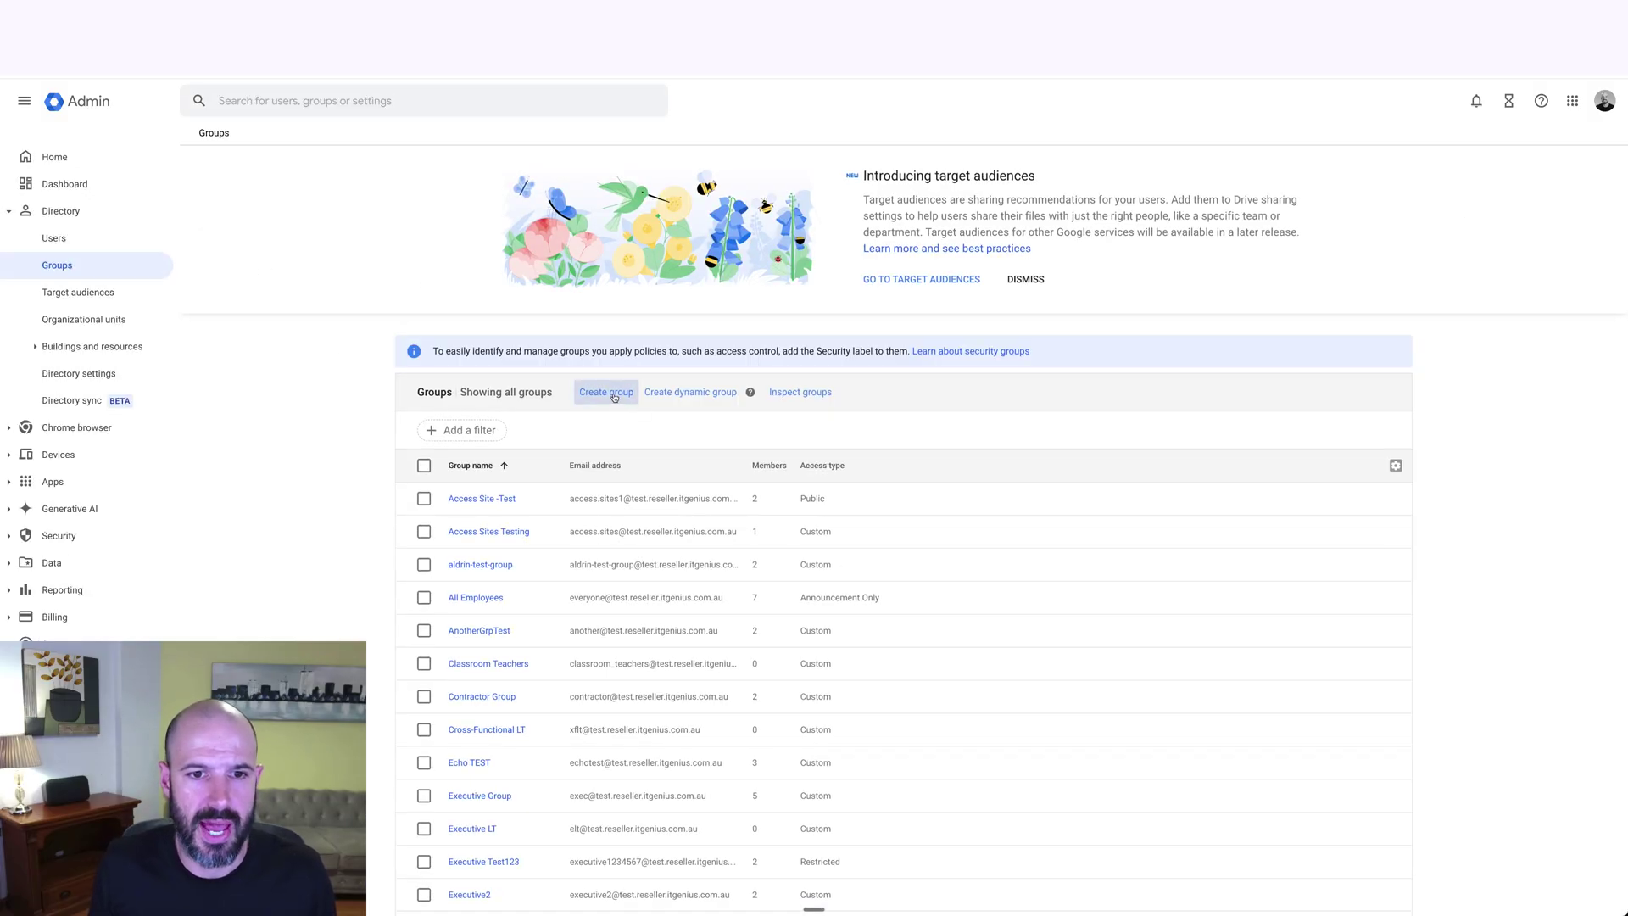
pyautogui.click(613, 394)
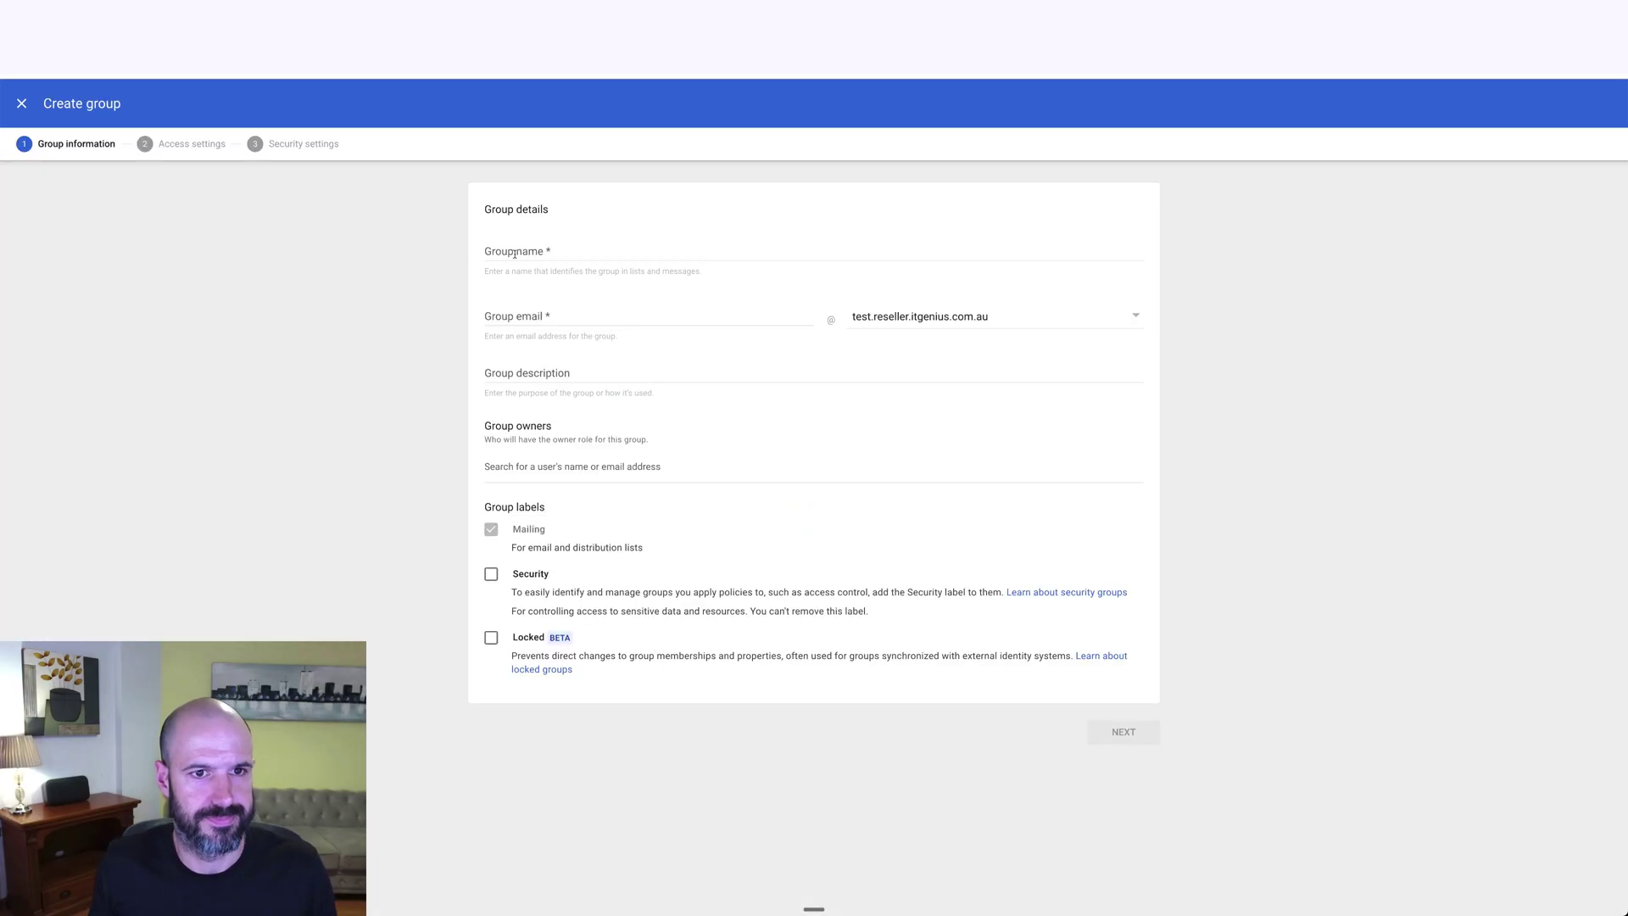
pyautogui.click(523, 253)
pyautogui.write('TEST Contractors')
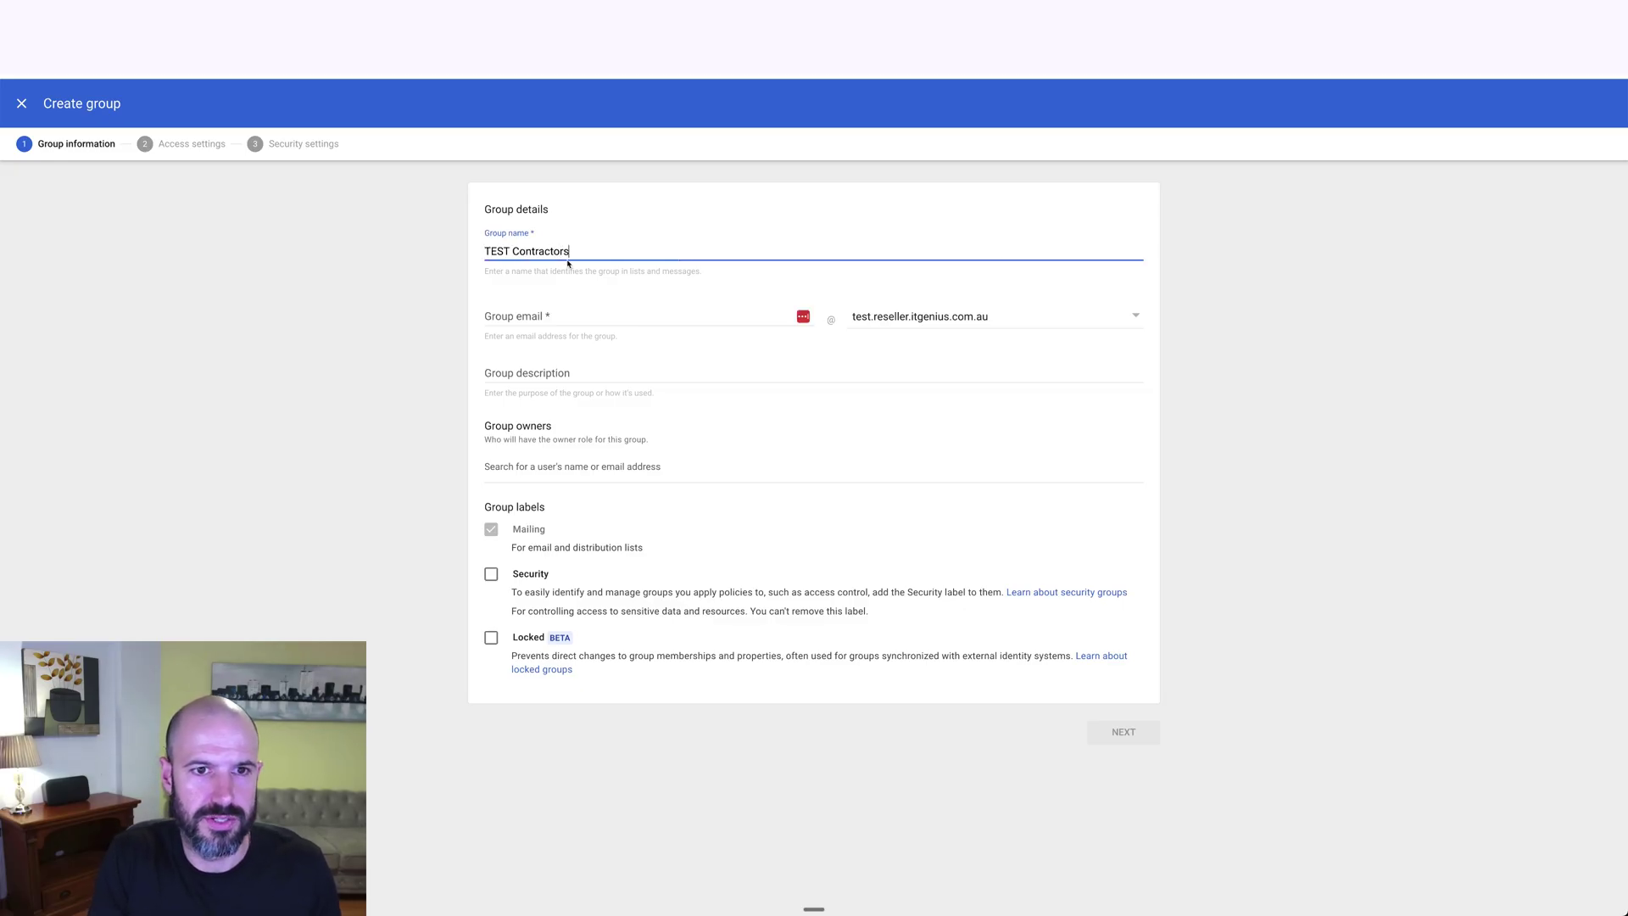
pyautogui.press('Tab')
pyautogui.write('test-contractors')
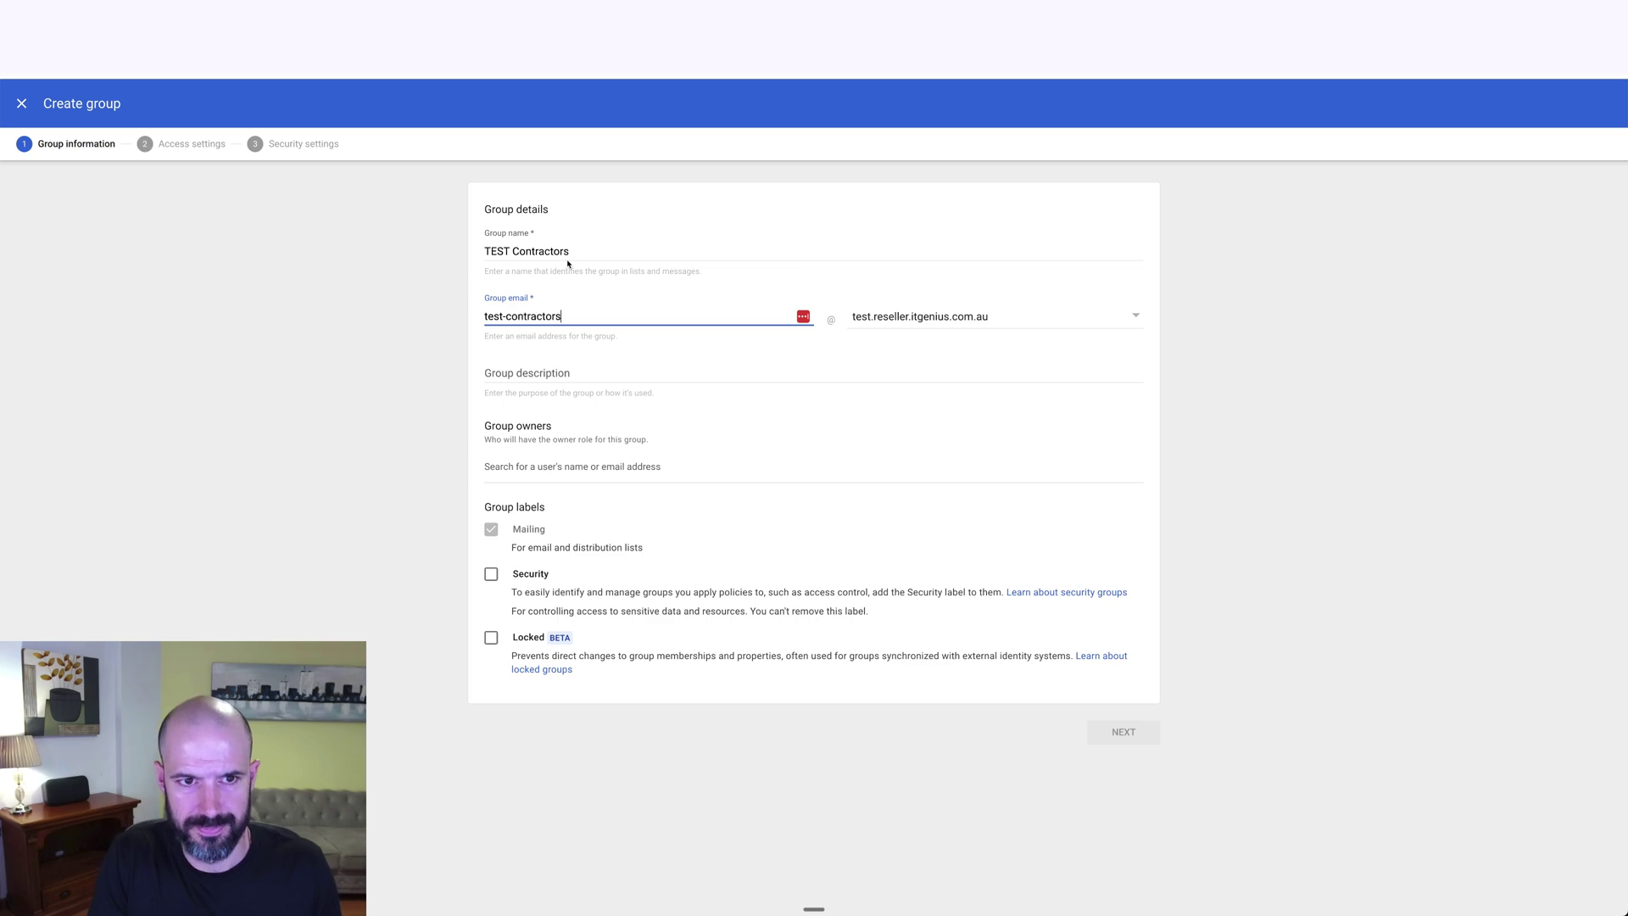
pyautogui.click(949, 317)
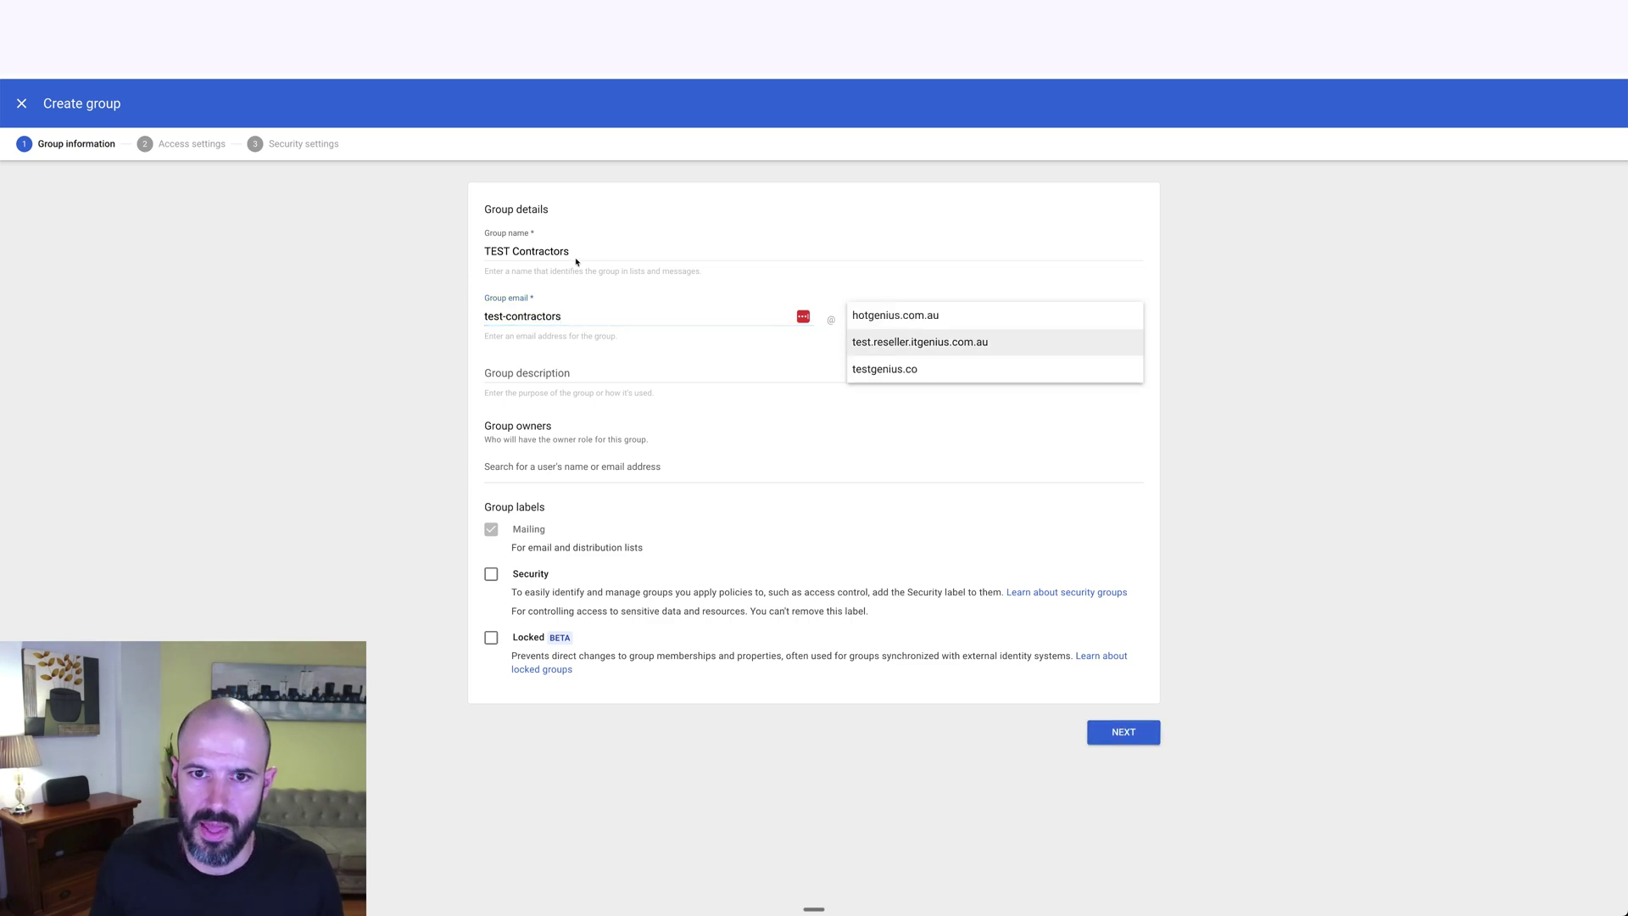
pyautogui.click(954, 375)
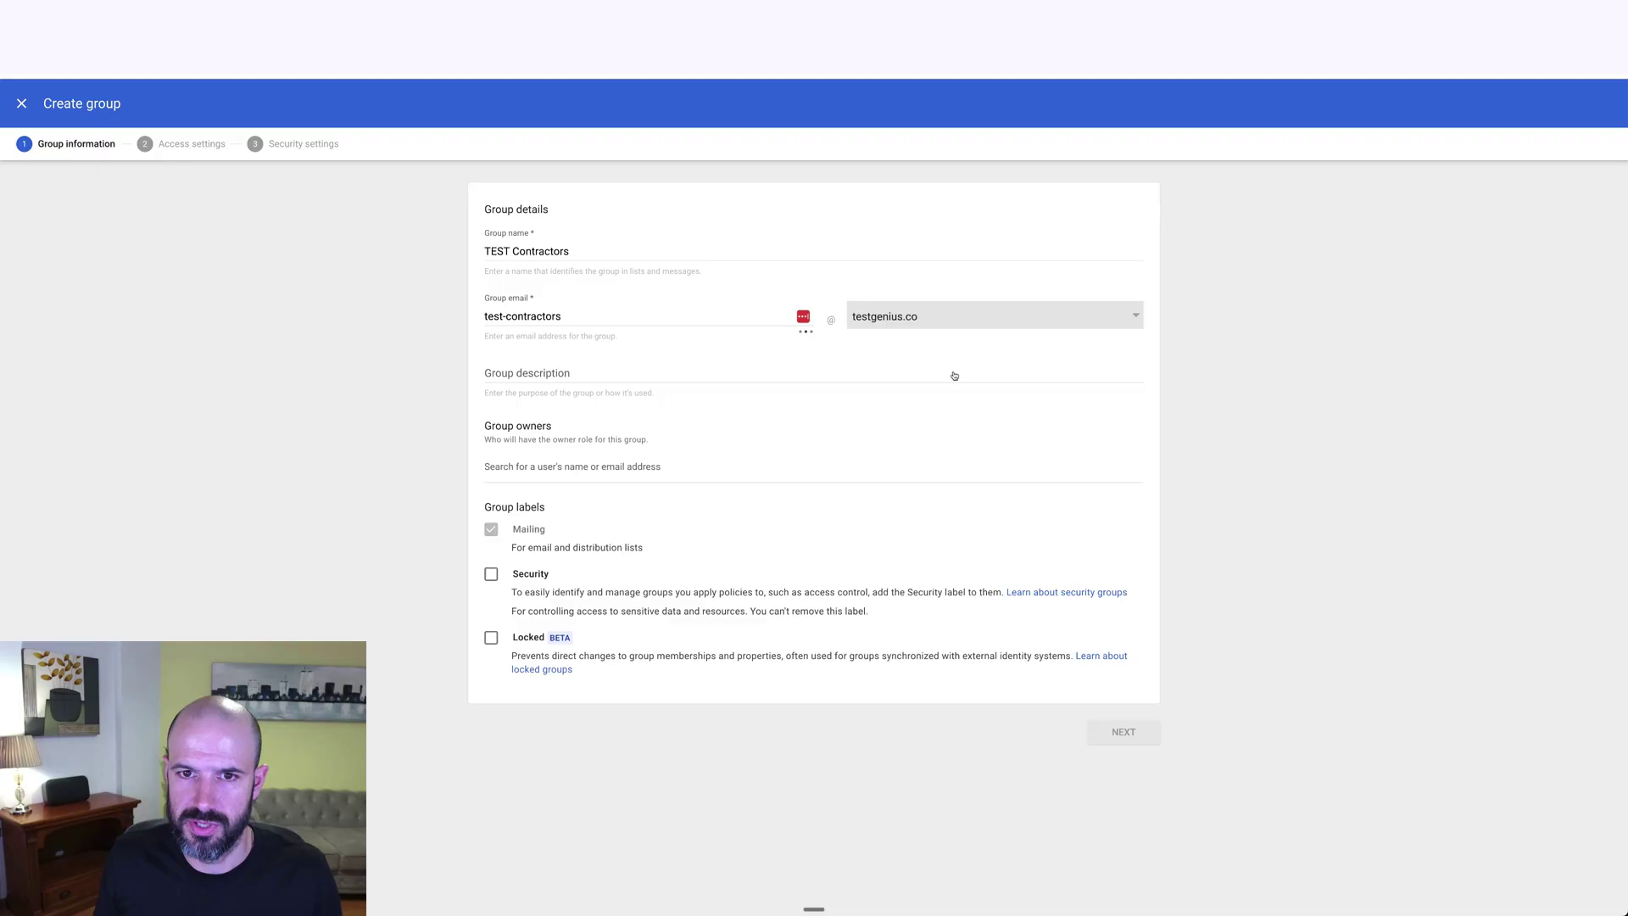
# Step: Add the suggested user as group owner, label the group Security, and continue to access settings
pyautogui.click(700, 373)
pyautogui.click(657, 468)
pyautogui.write('peter')
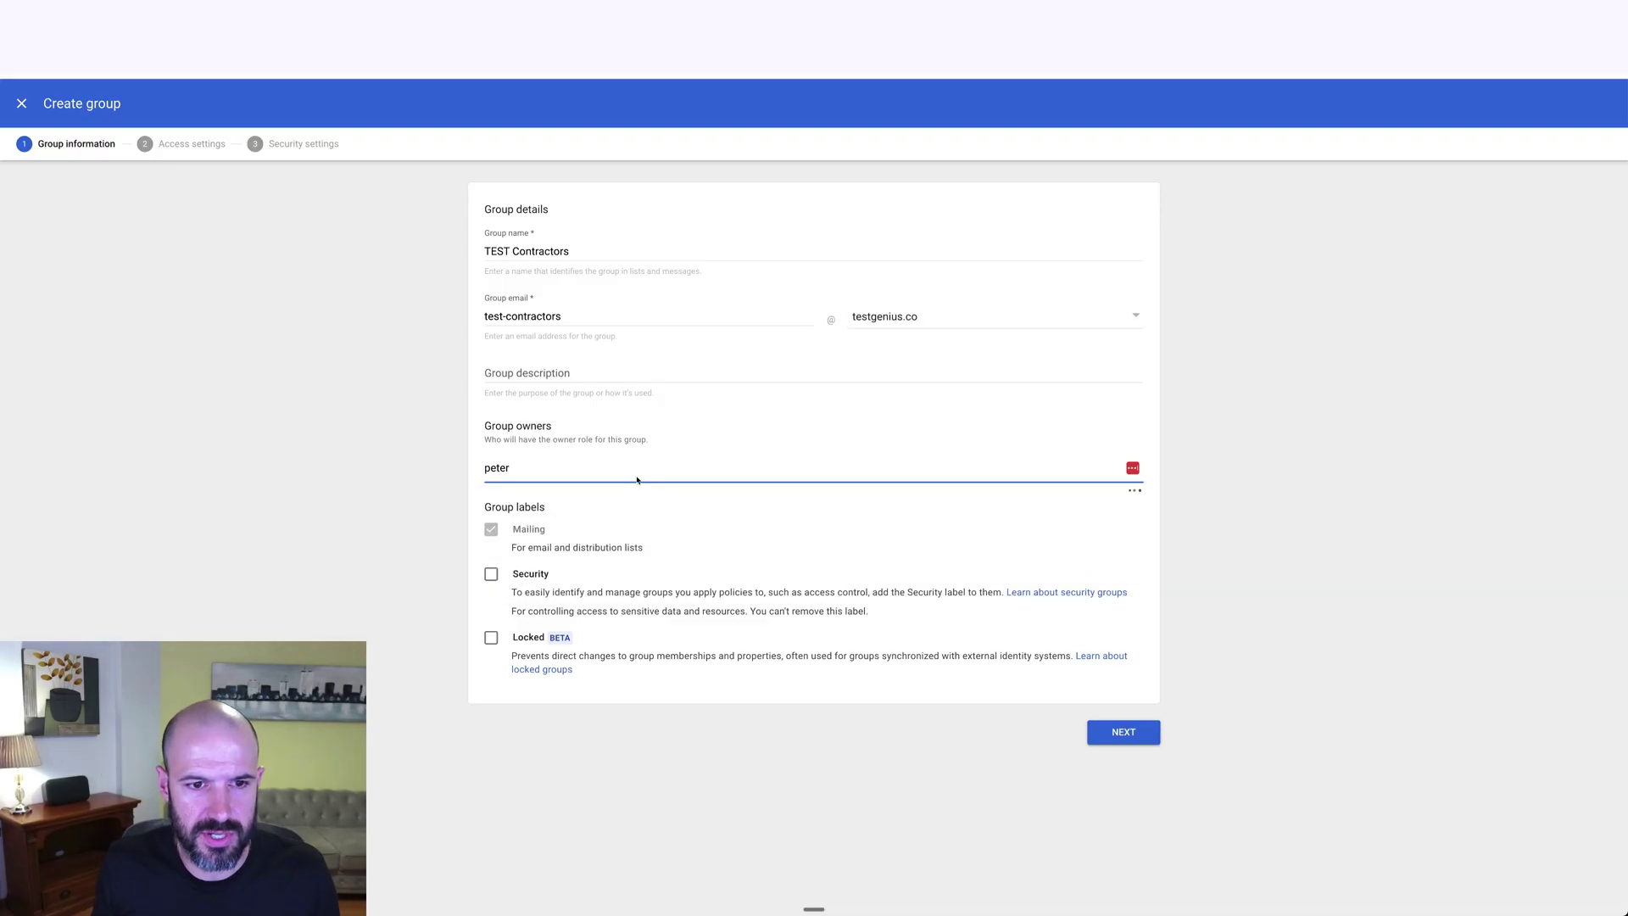
pyautogui.click(604, 501)
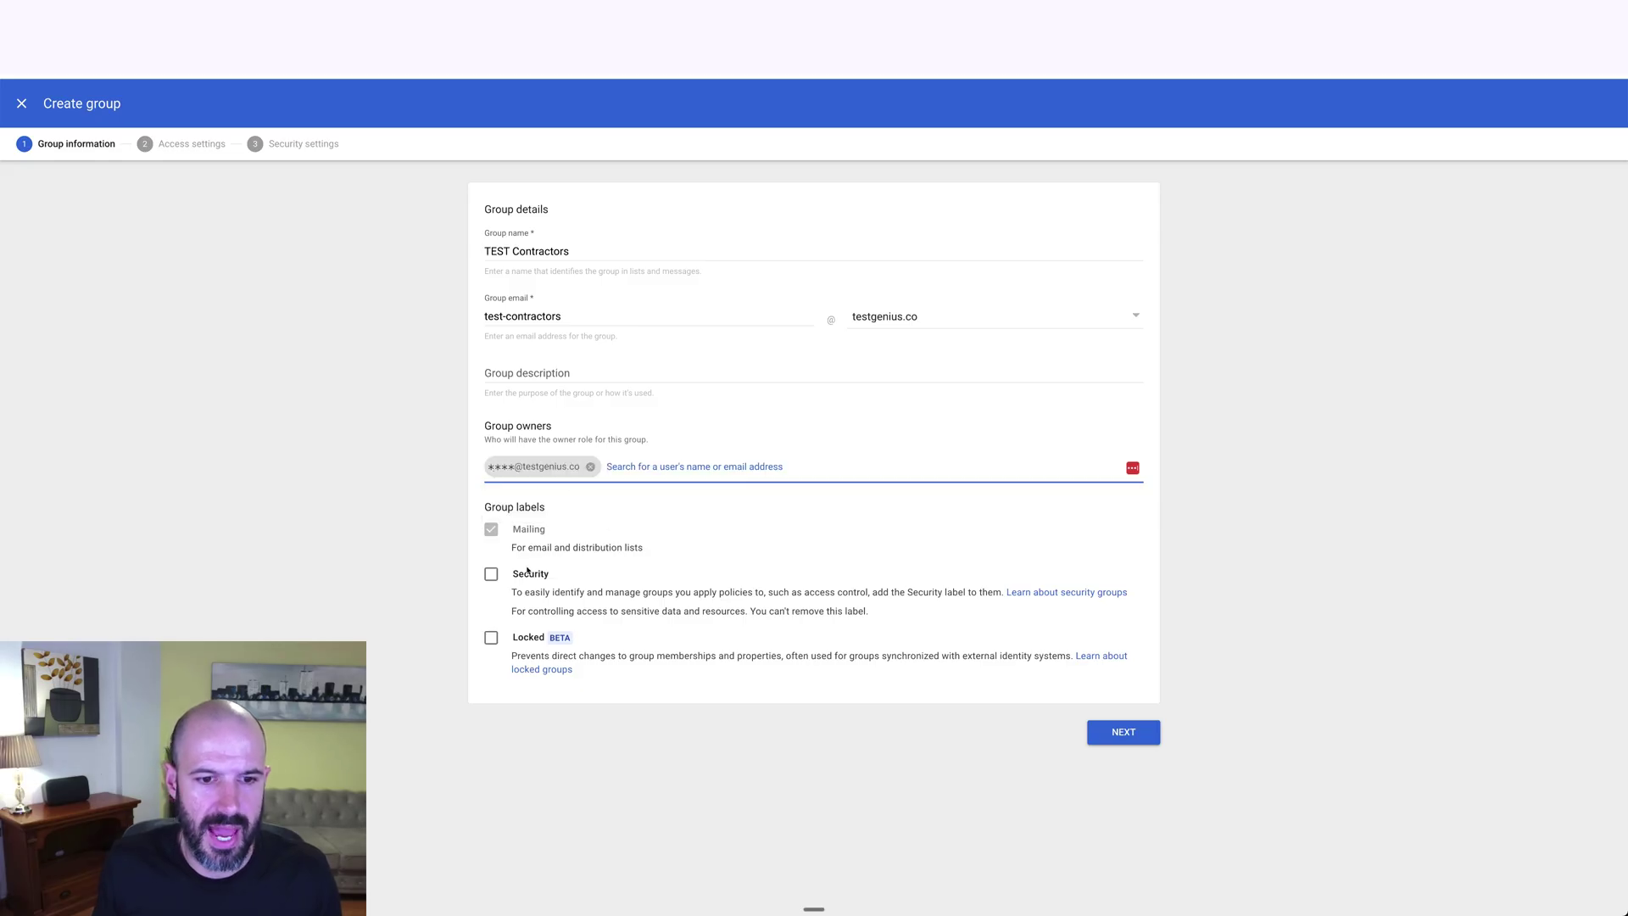
pyautogui.click(491, 574)
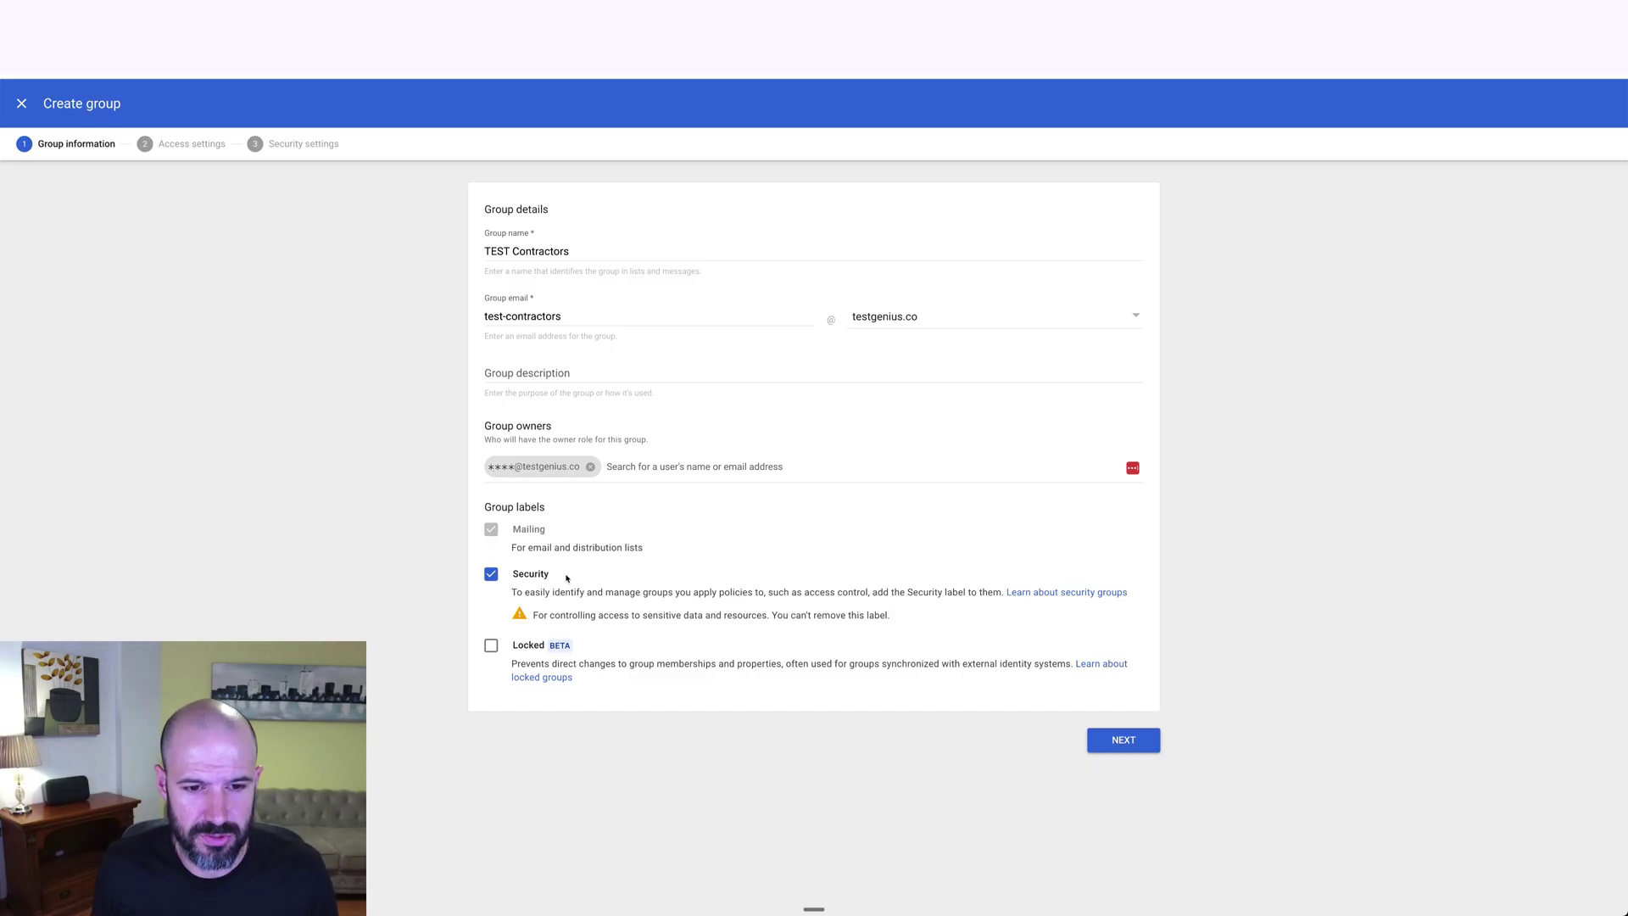
pyautogui.click(1135, 743)
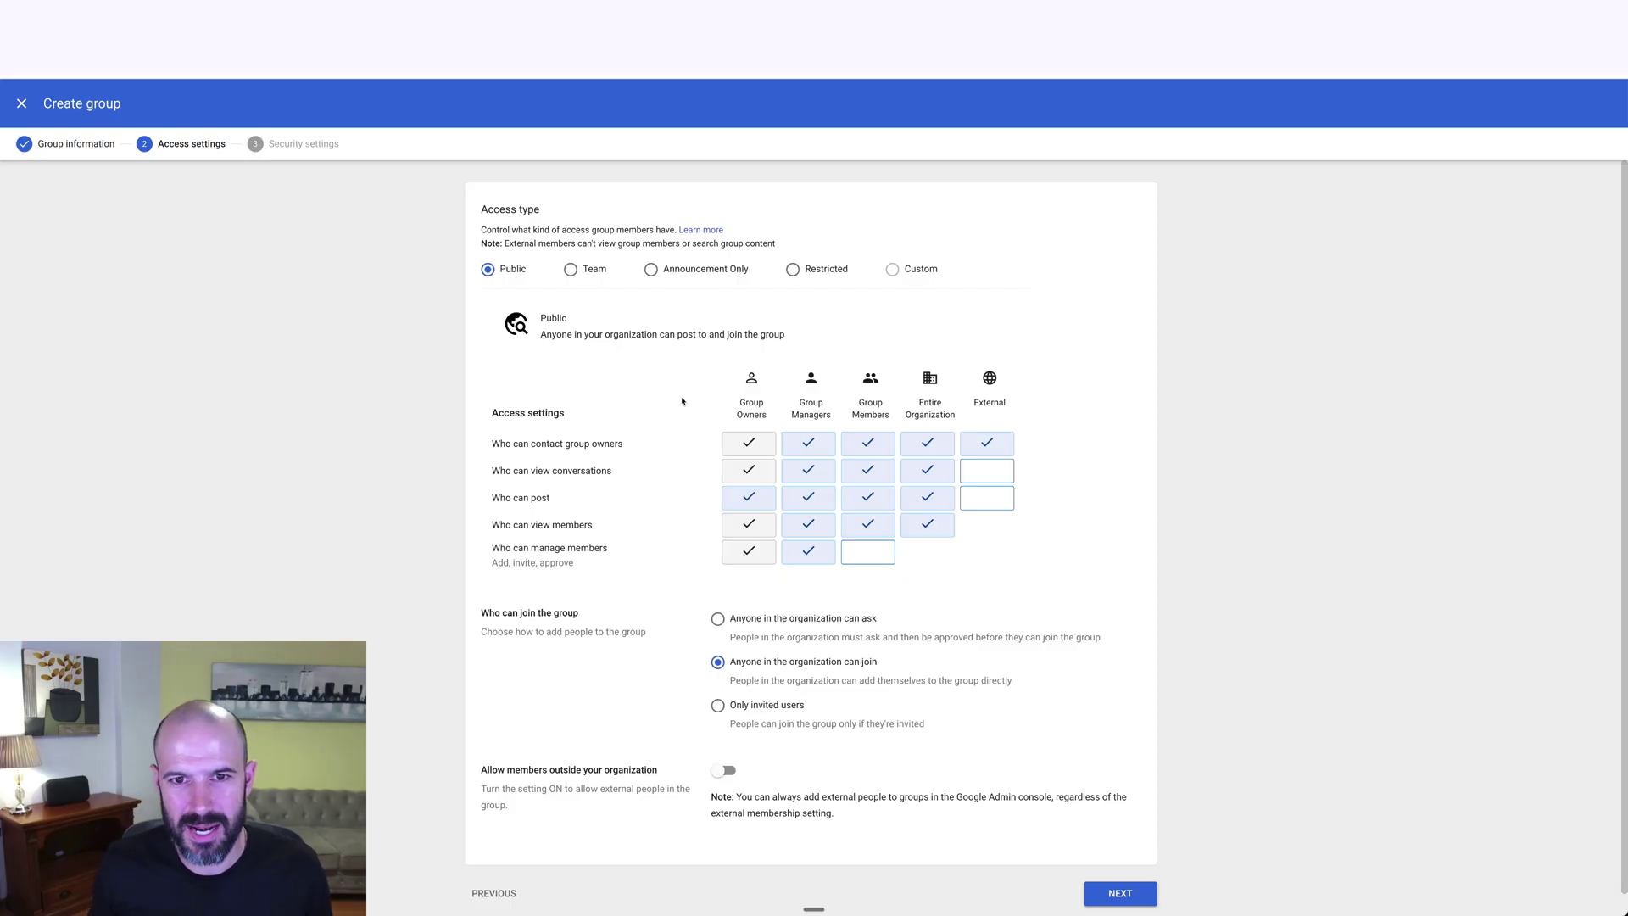
# Step: Set the group to Restricted access and let the entire organization view its members
pyautogui.click(794, 273)
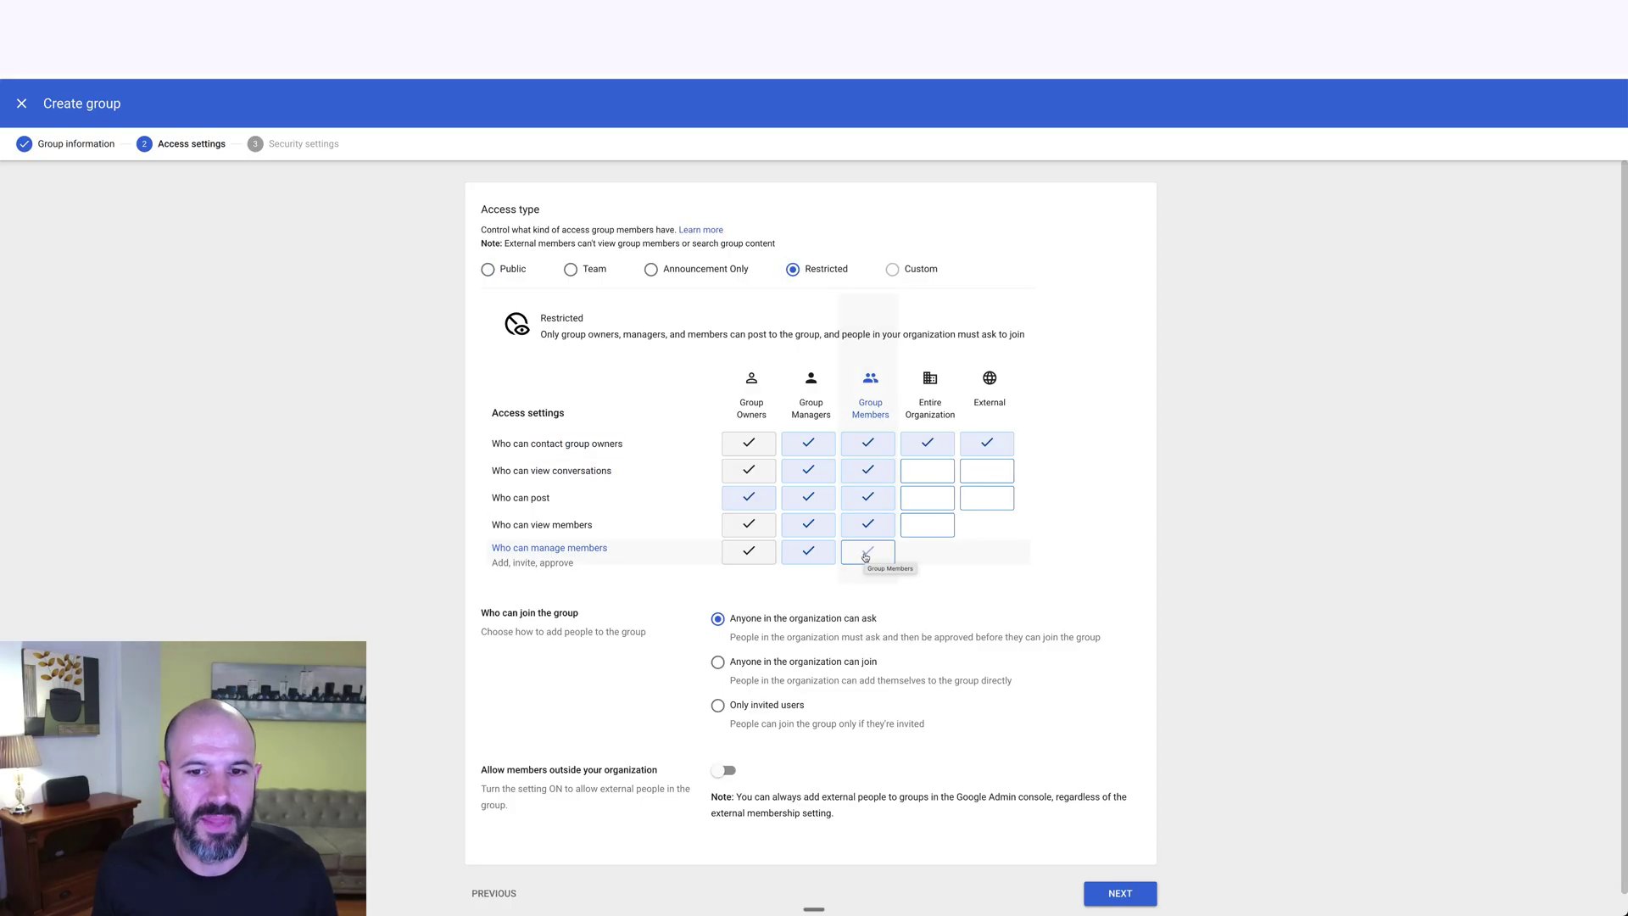
pyautogui.click(938, 531)
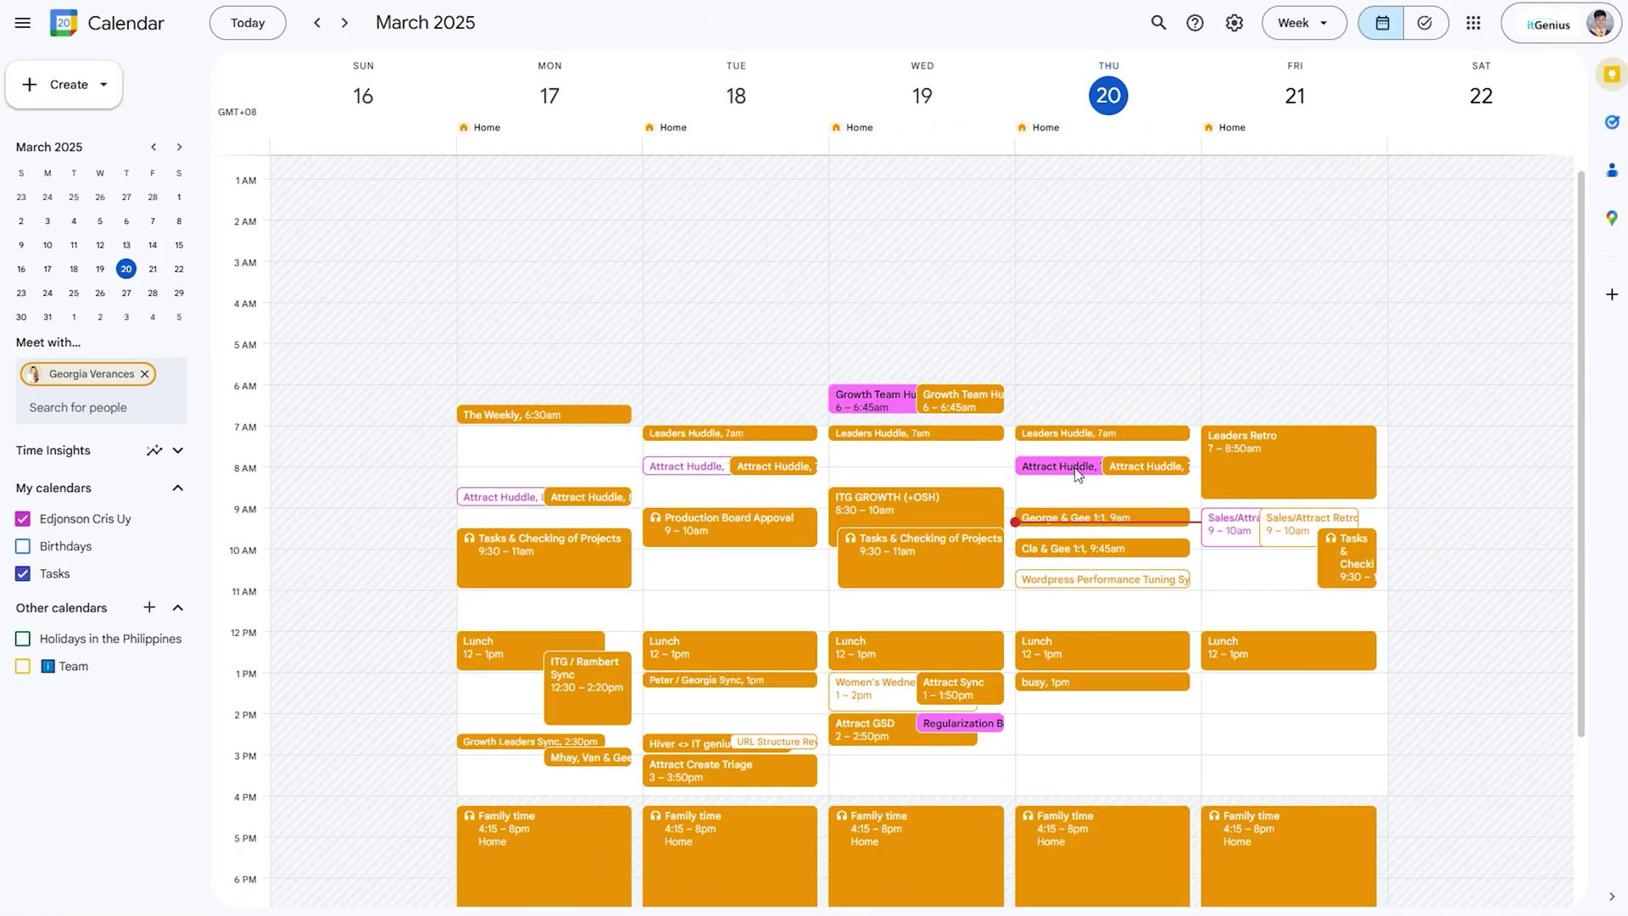
# Step: Open the Attract Huddle event and expand the invited group to list its nine members
pyautogui.click(1077, 468)
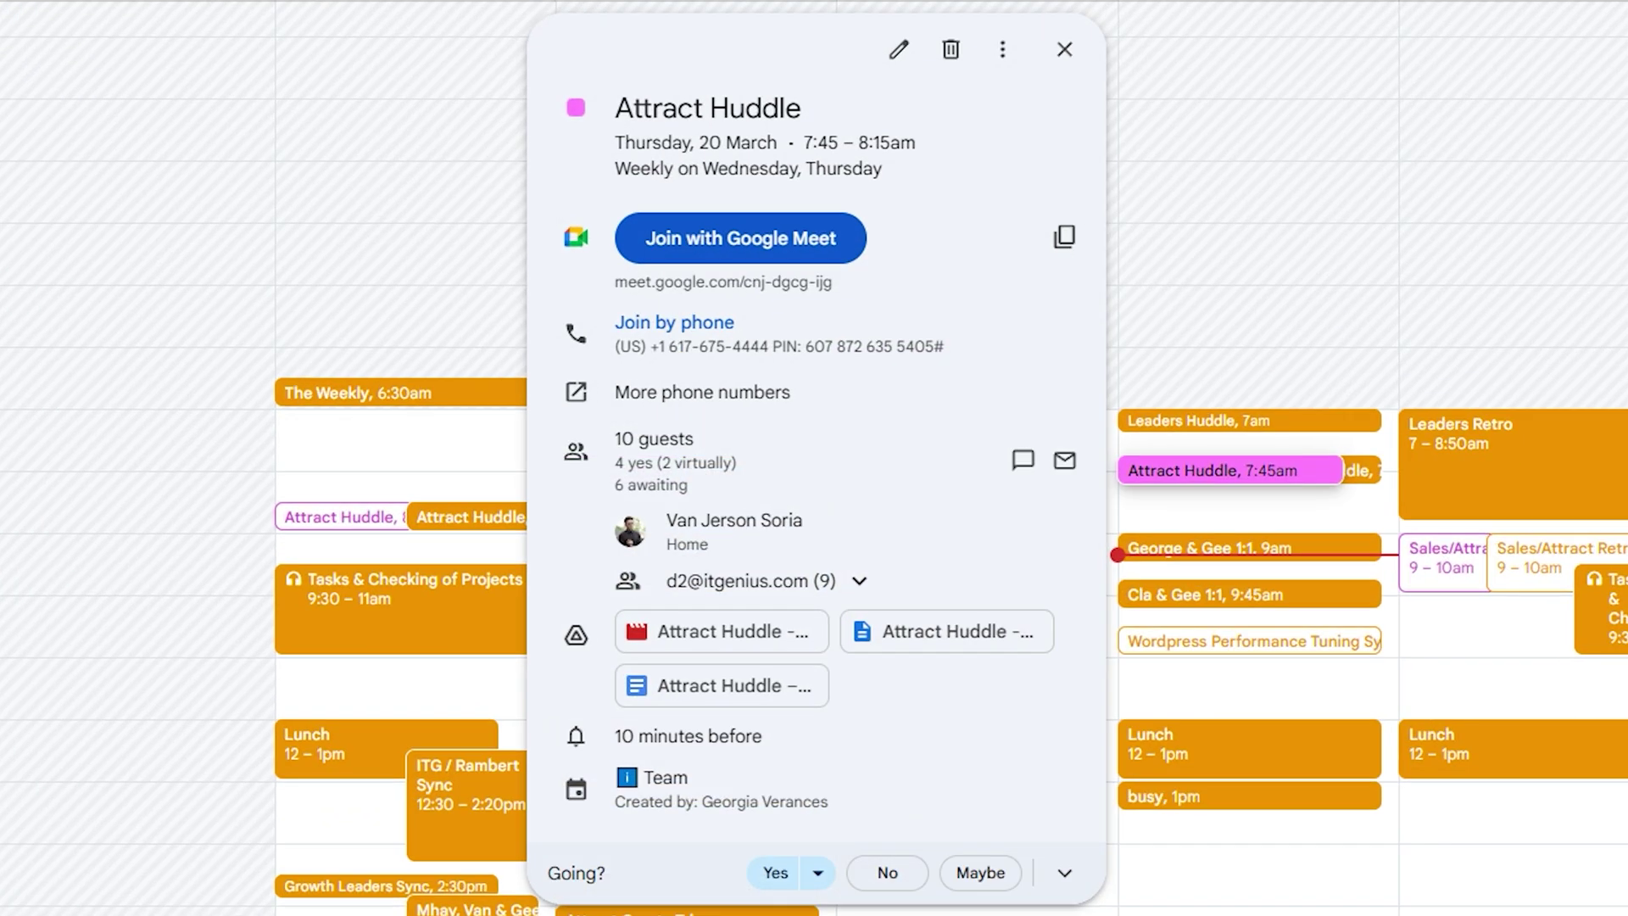
pyautogui.click(859, 581)
pyautogui.scroll(-2, 865, 458)
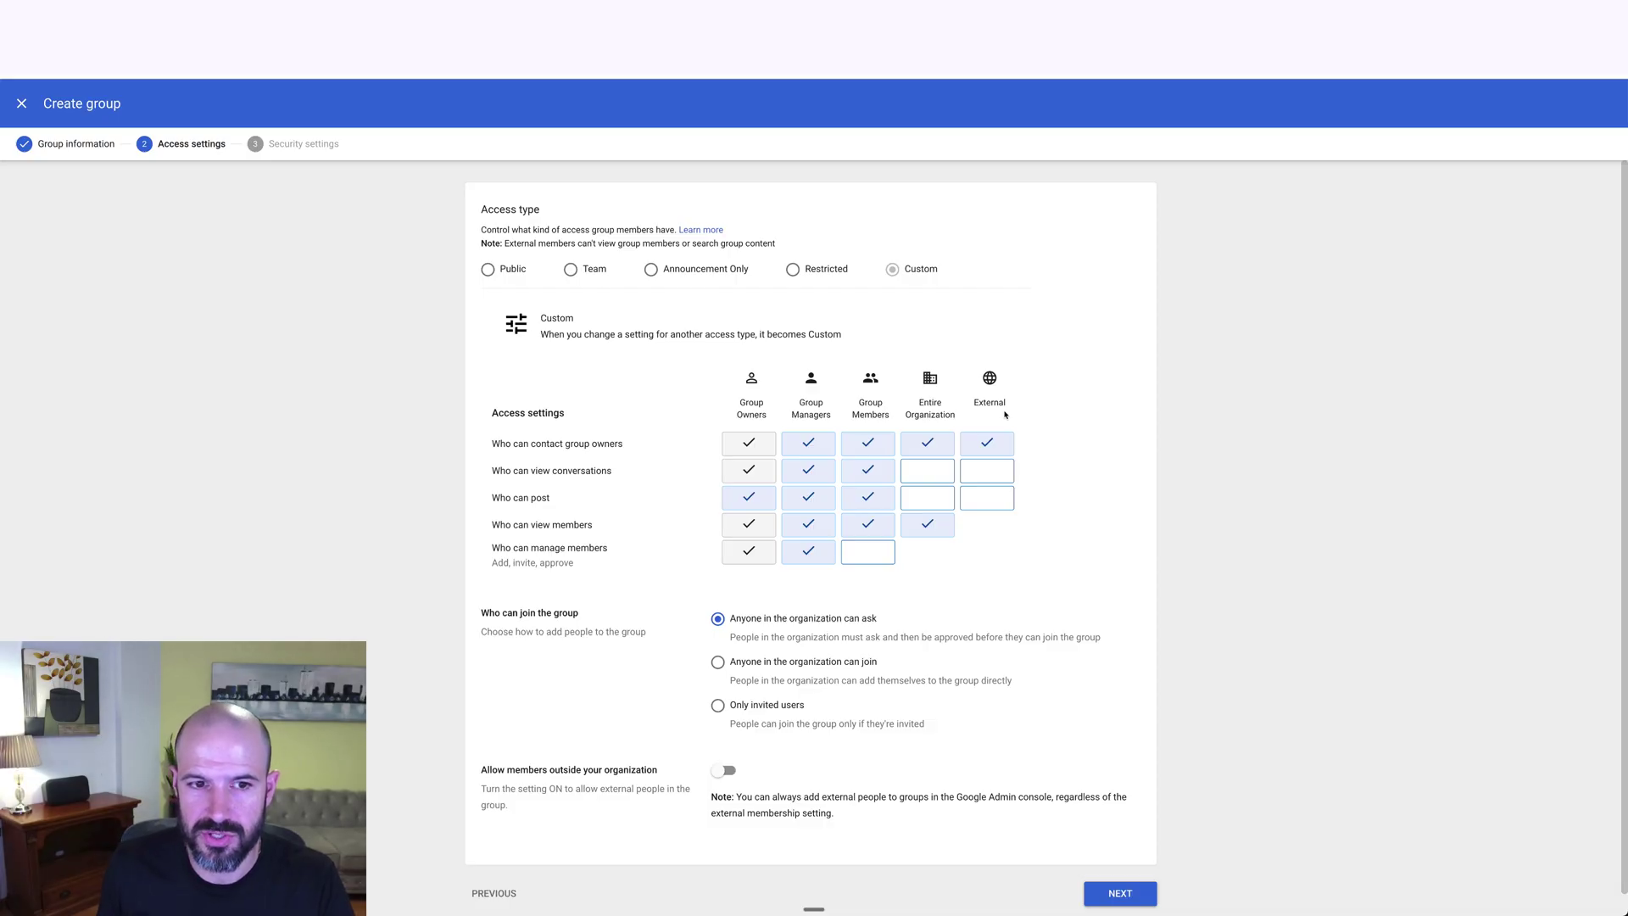
# Step: Block external contact with group owners and keep posting limited to owners, managers and members
pyautogui.click(986, 444)
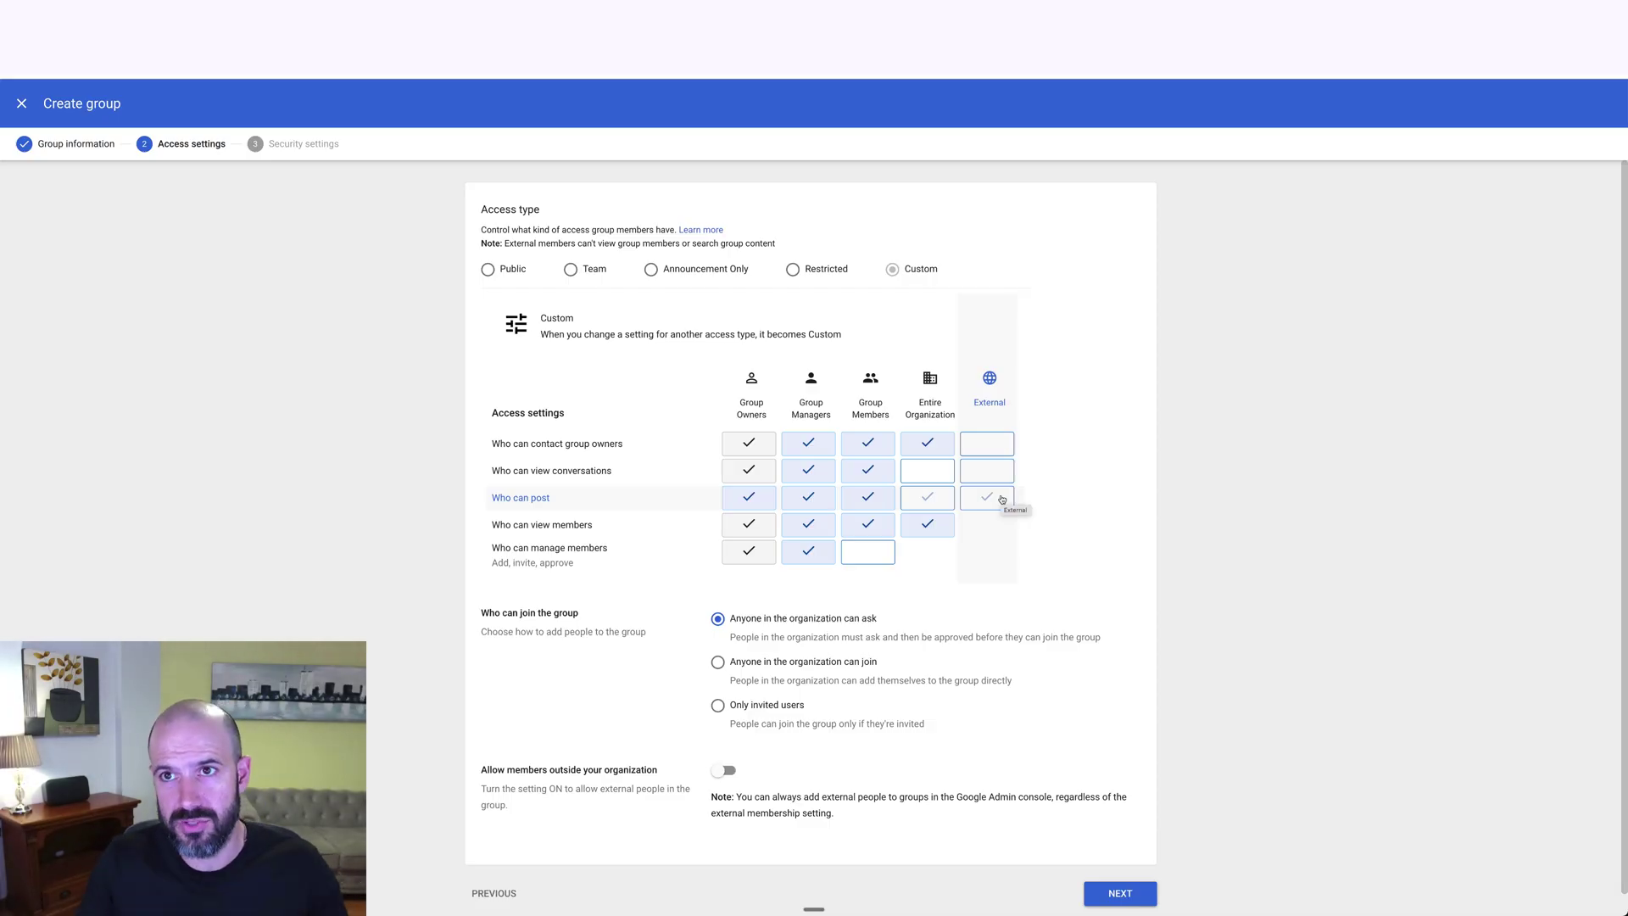
pyautogui.click(937, 501)
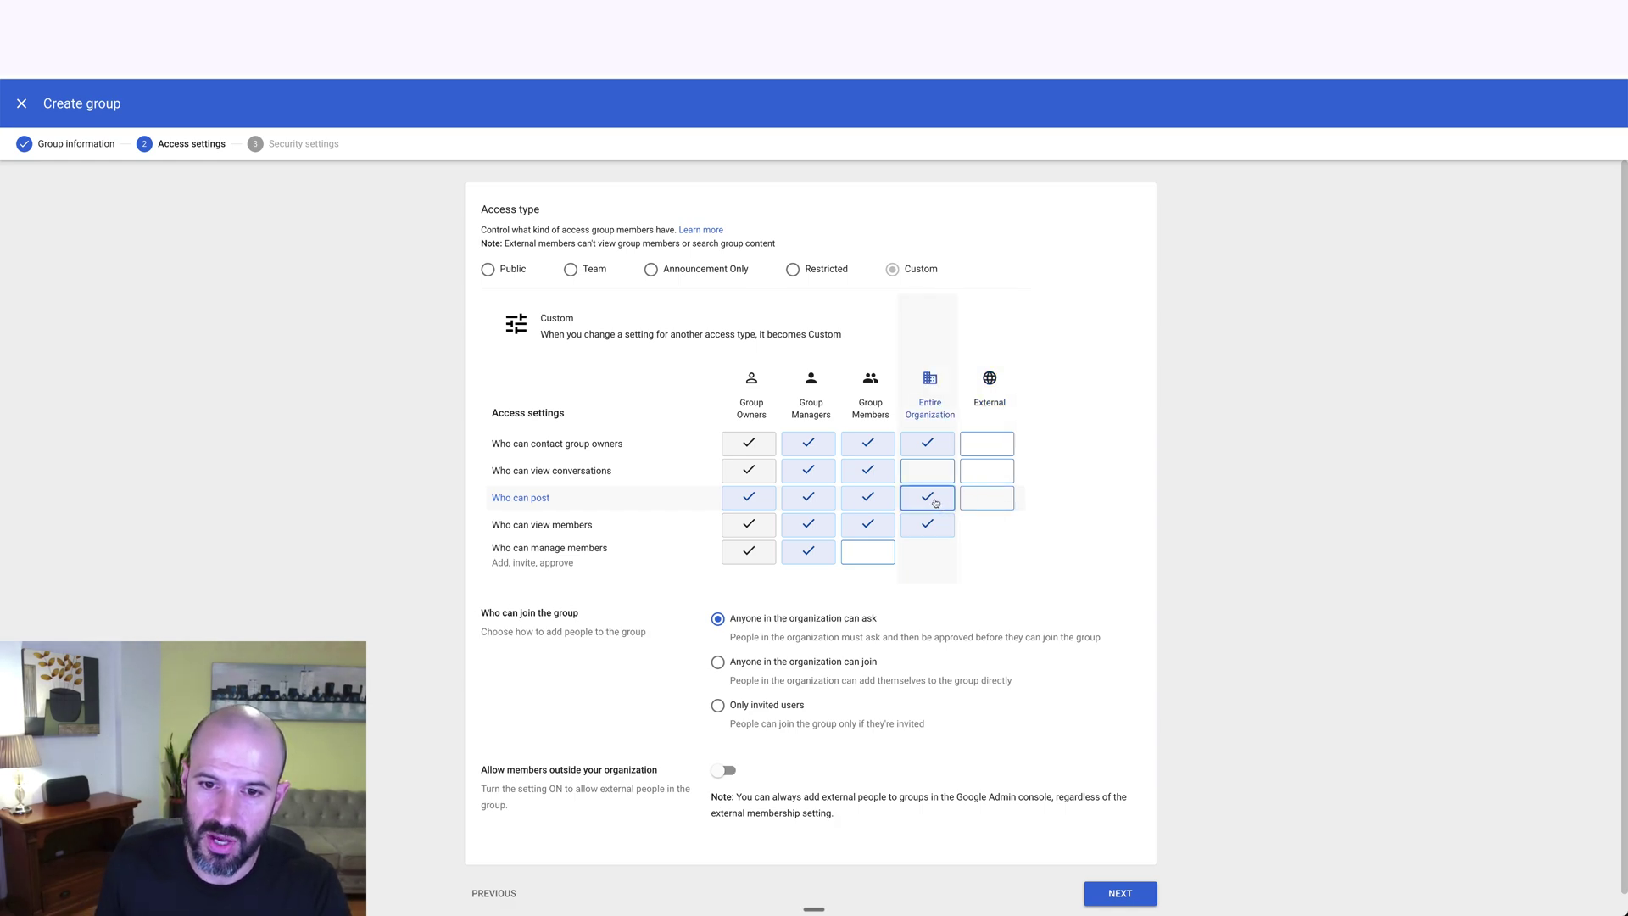
pyautogui.click(1011, 502)
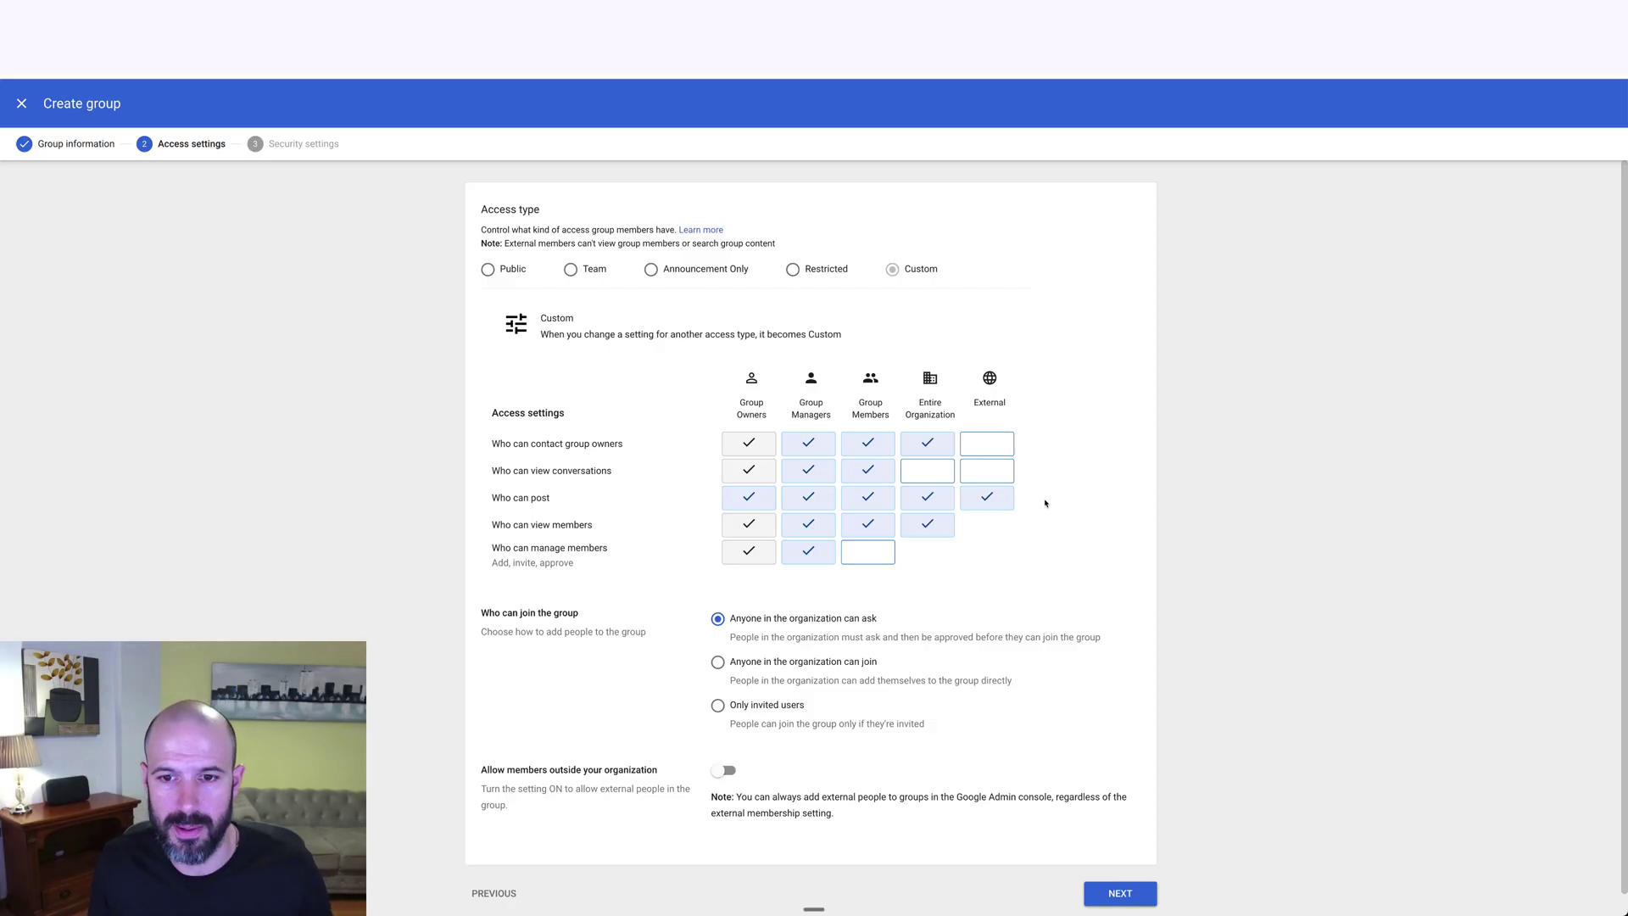
pyautogui.click(985, 498)
pyautogui.click(928, 498)
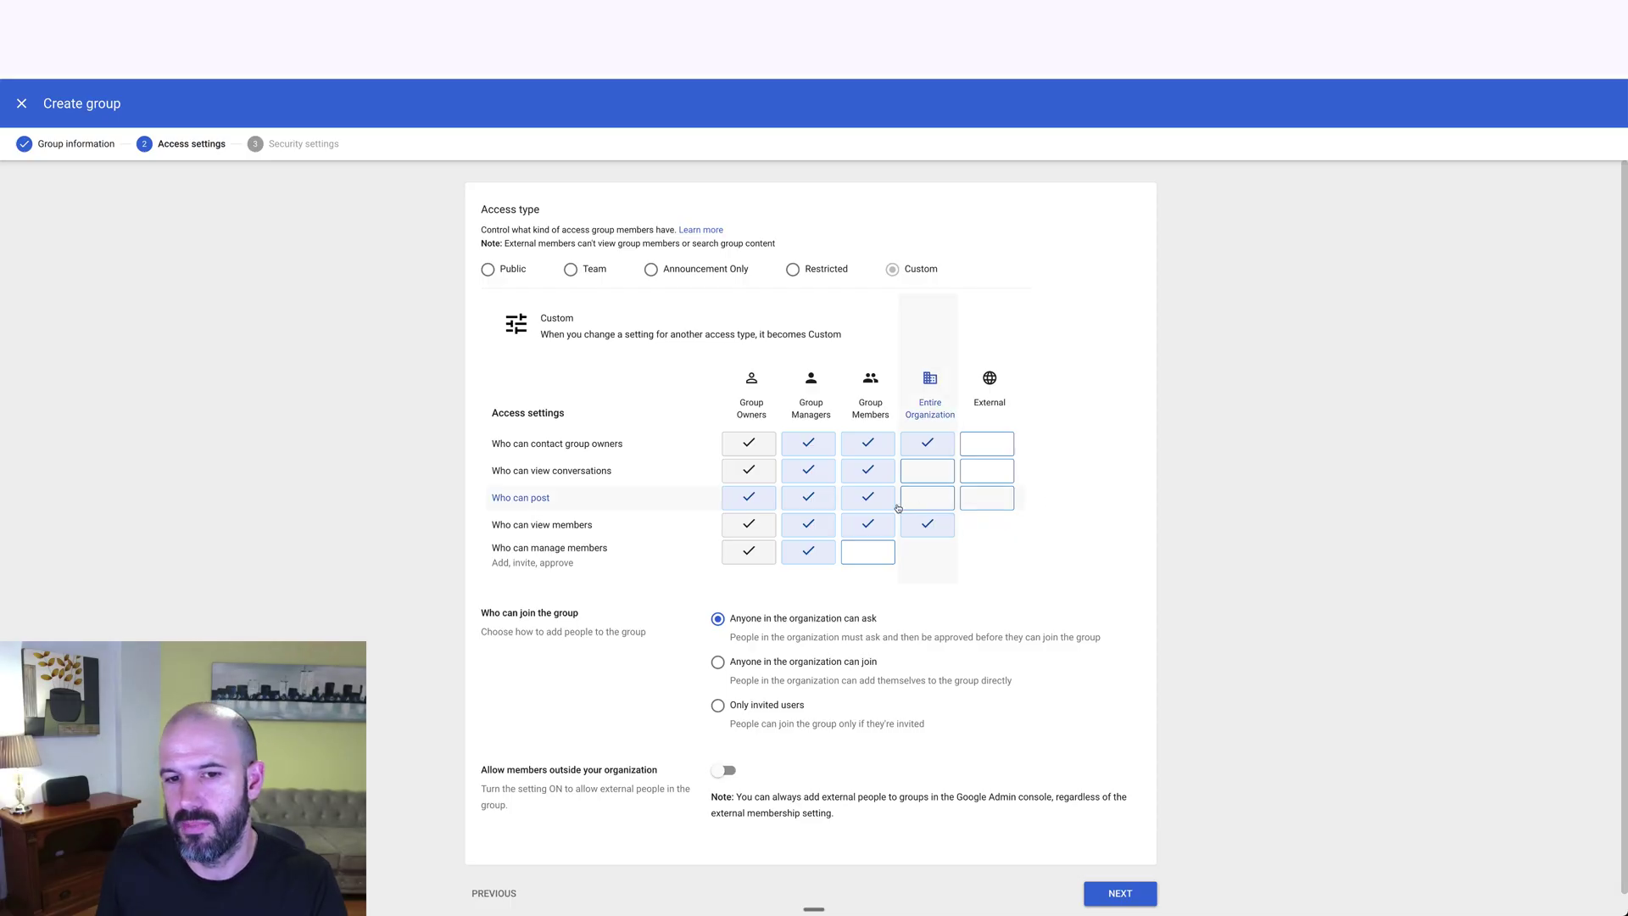
pyautogui.click(925, 506)
pyautogui.click(920, 507)
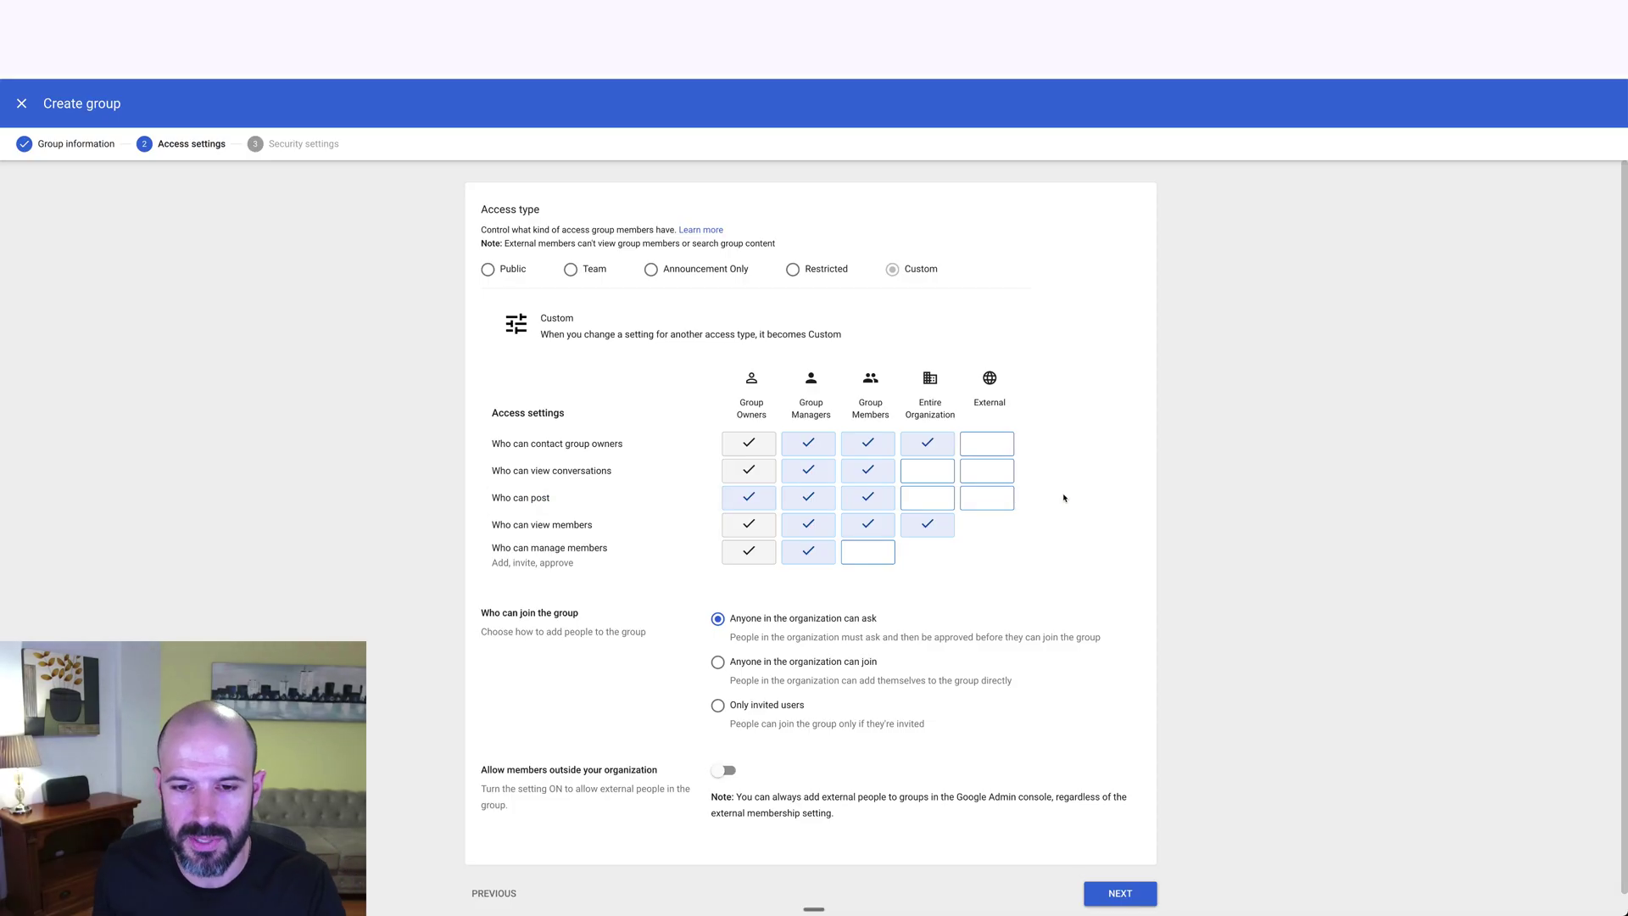
# Step: Reapply Restricted access, block external contact with owners, and let the organization view members
pyautogui.click(793, 269)
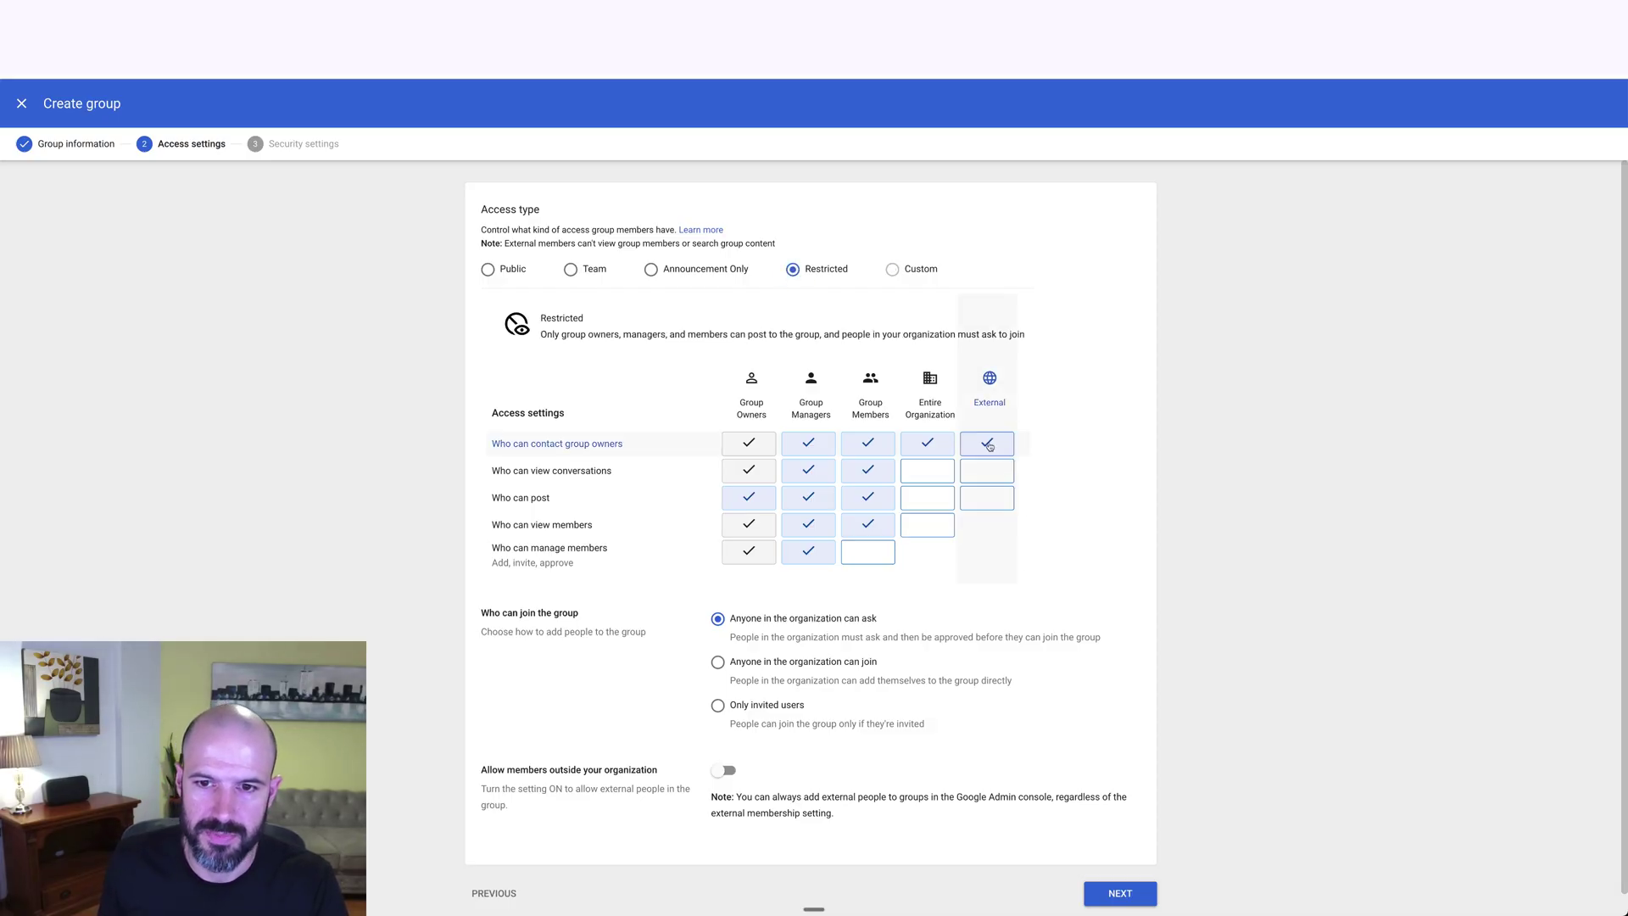
pyautogui.click(985, 444)
pyautogui.click(916, 527)
pyautogui.scroll(-1, 1071, 519)
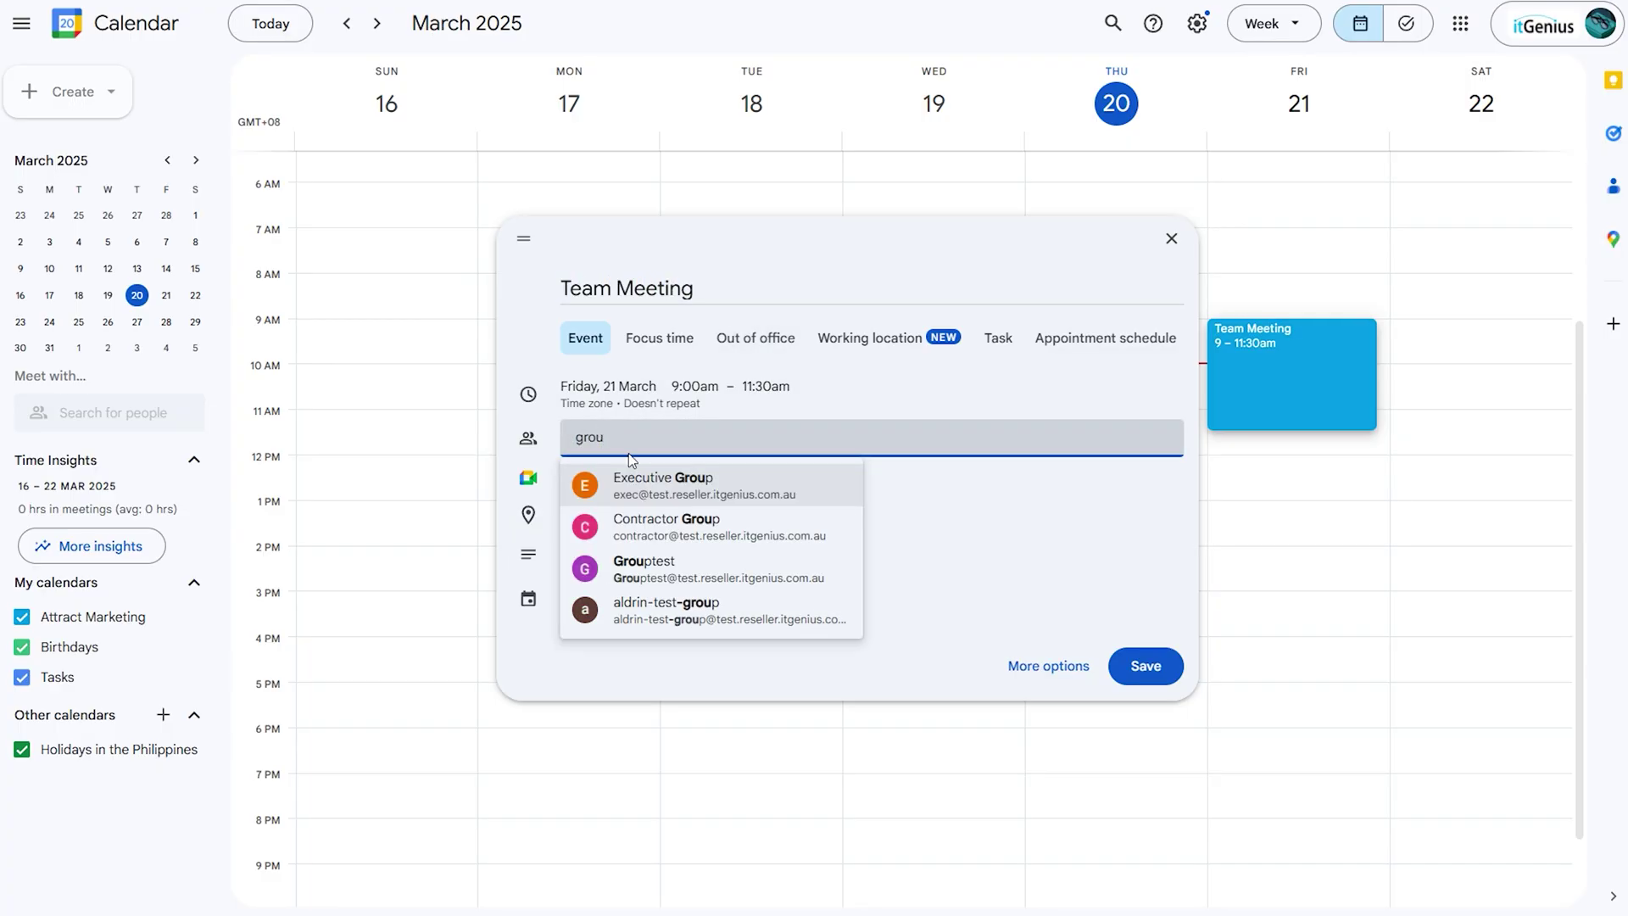
# Step: Add Executive Group to the Team Meeting guests, save the event, and expand the guest groups
pyautogui.click(661, 486)
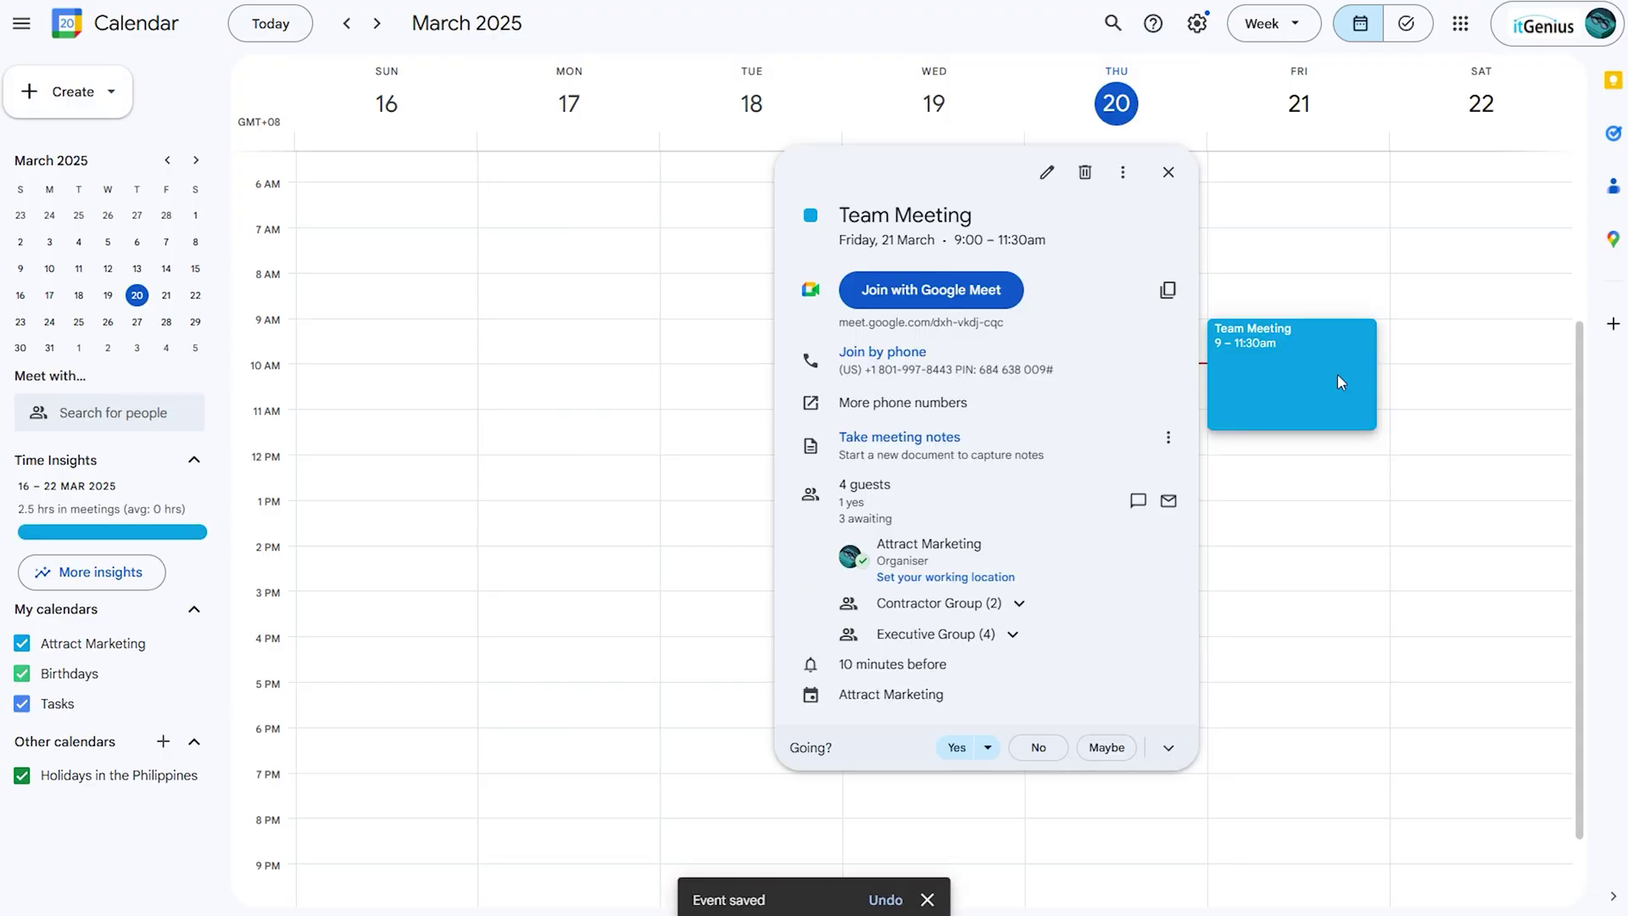
pyautogui.click(1019, 600)
pyautogui.click(1018, 719)
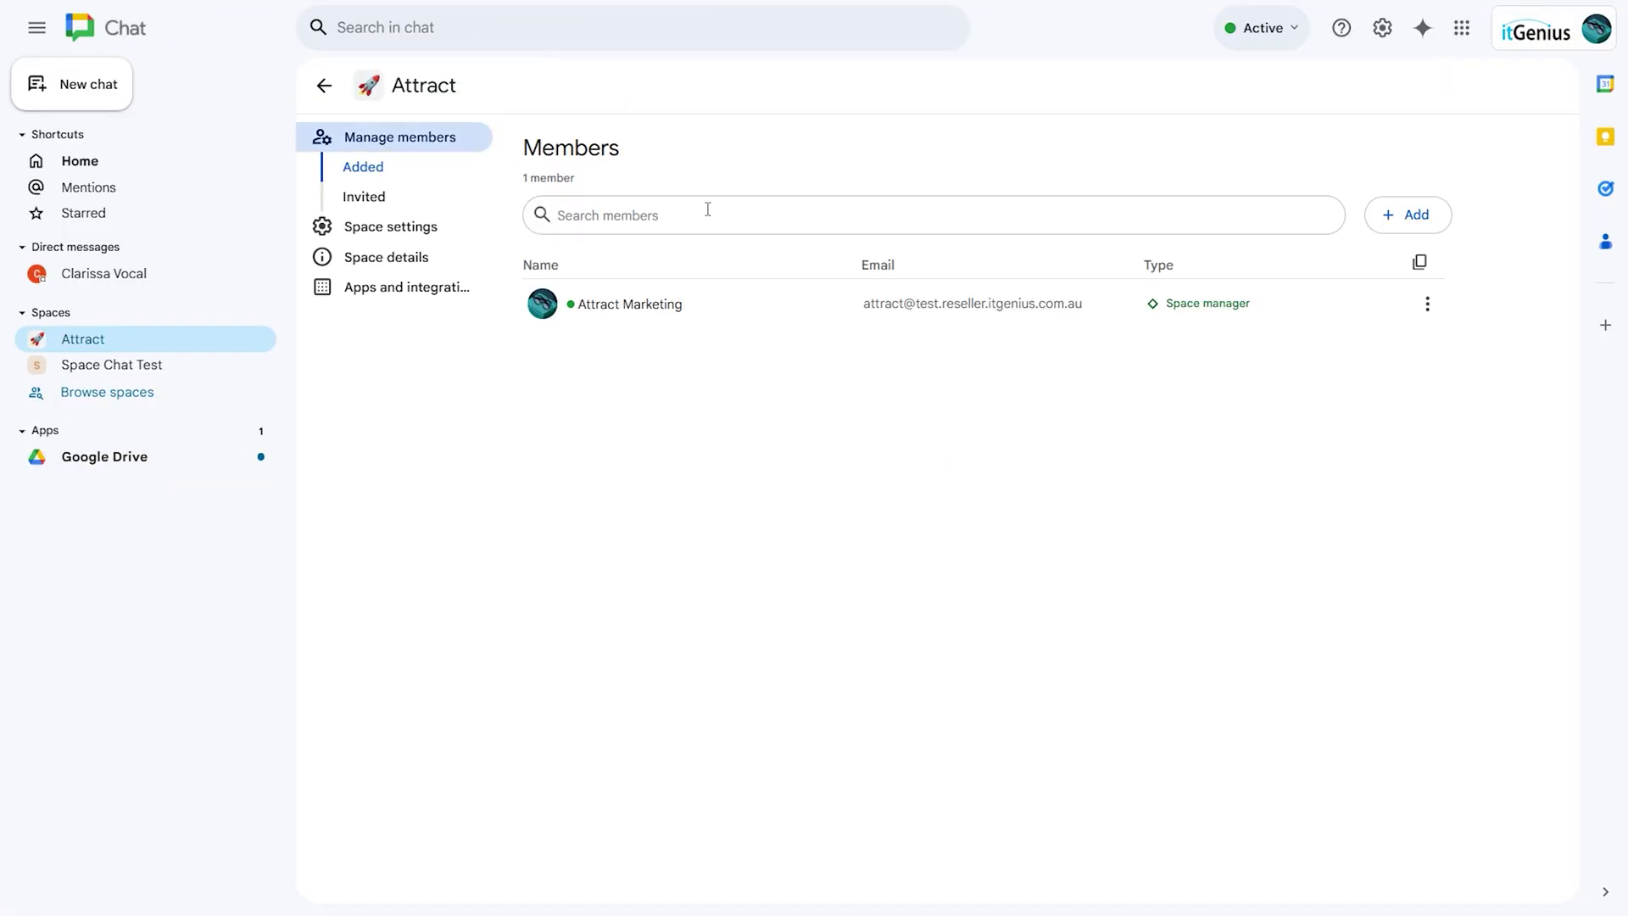
# Step: Search 'exe' and add Executive Group as a member of the Attract space
pyautogui.click(1407, 214)
pyautogui.write('exe')
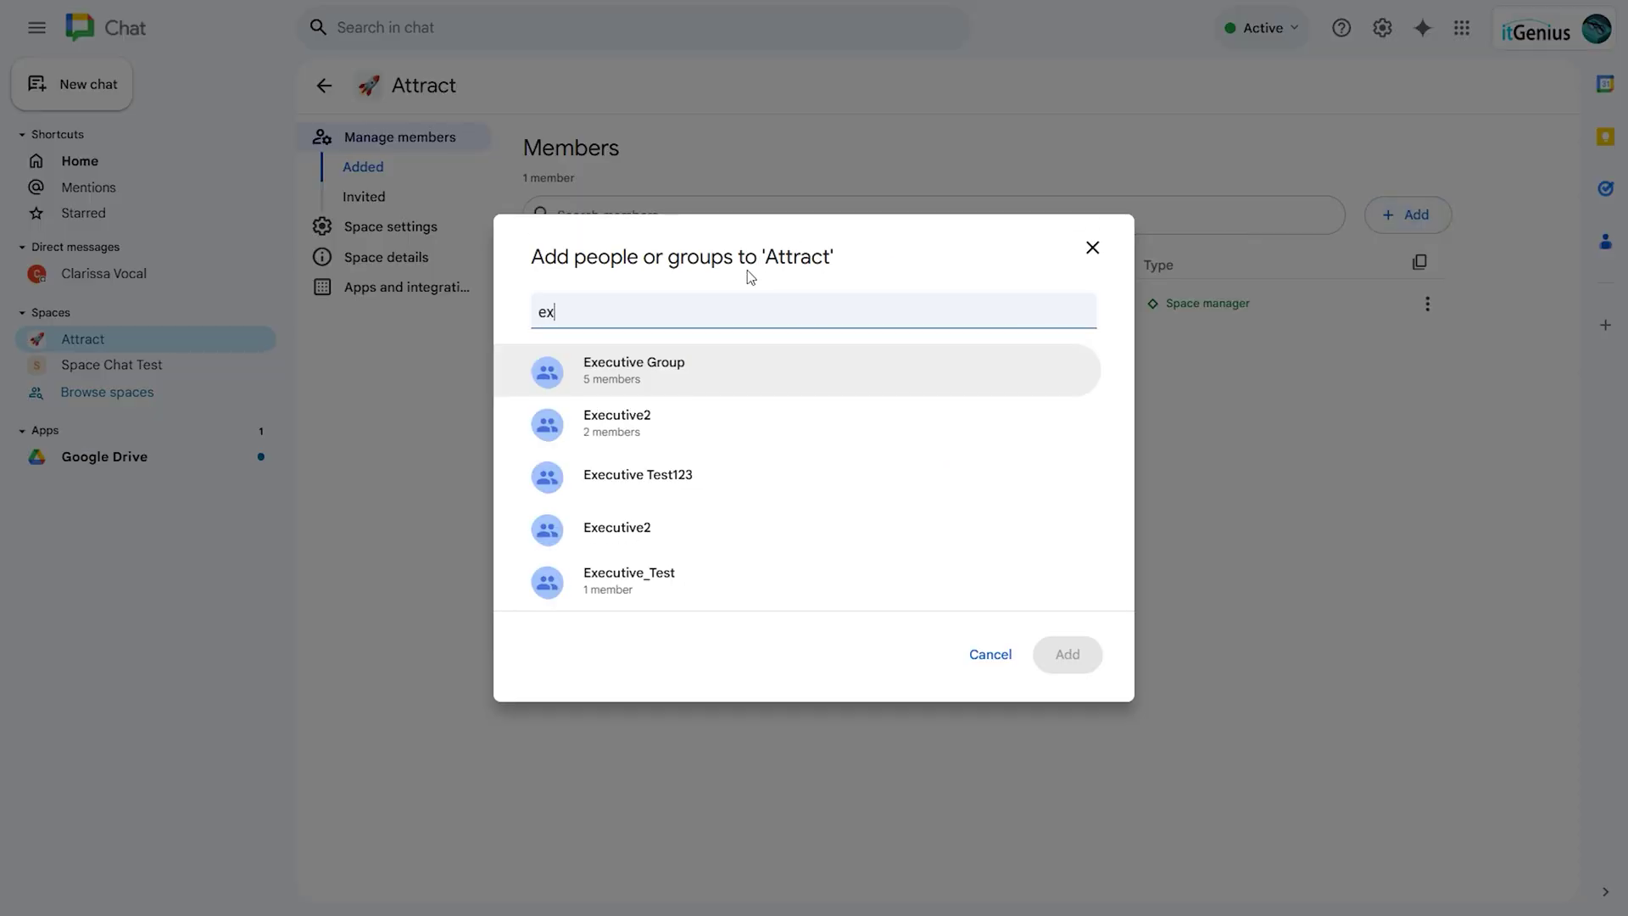
pyautogui.click(814, 382)
pyautogui.click(1061, 655)
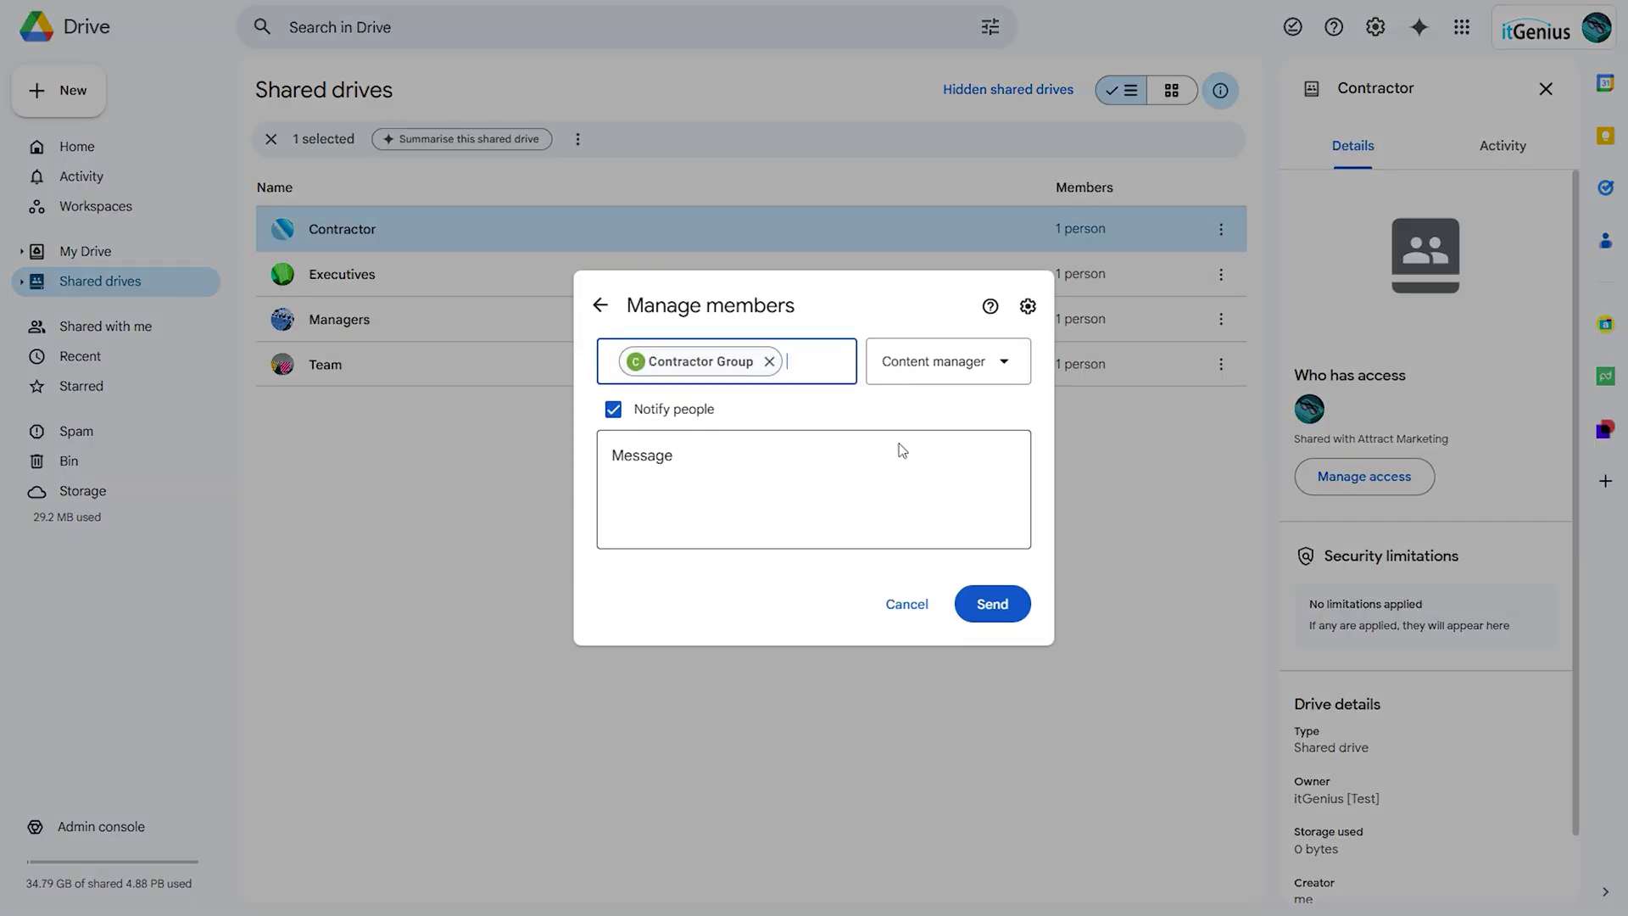
# Step: Give Contractor Group the Contributor role on the Contractor shared drive and send the invitation
pyautogui.click(960, 373)
pyautogui.click(930, 507)
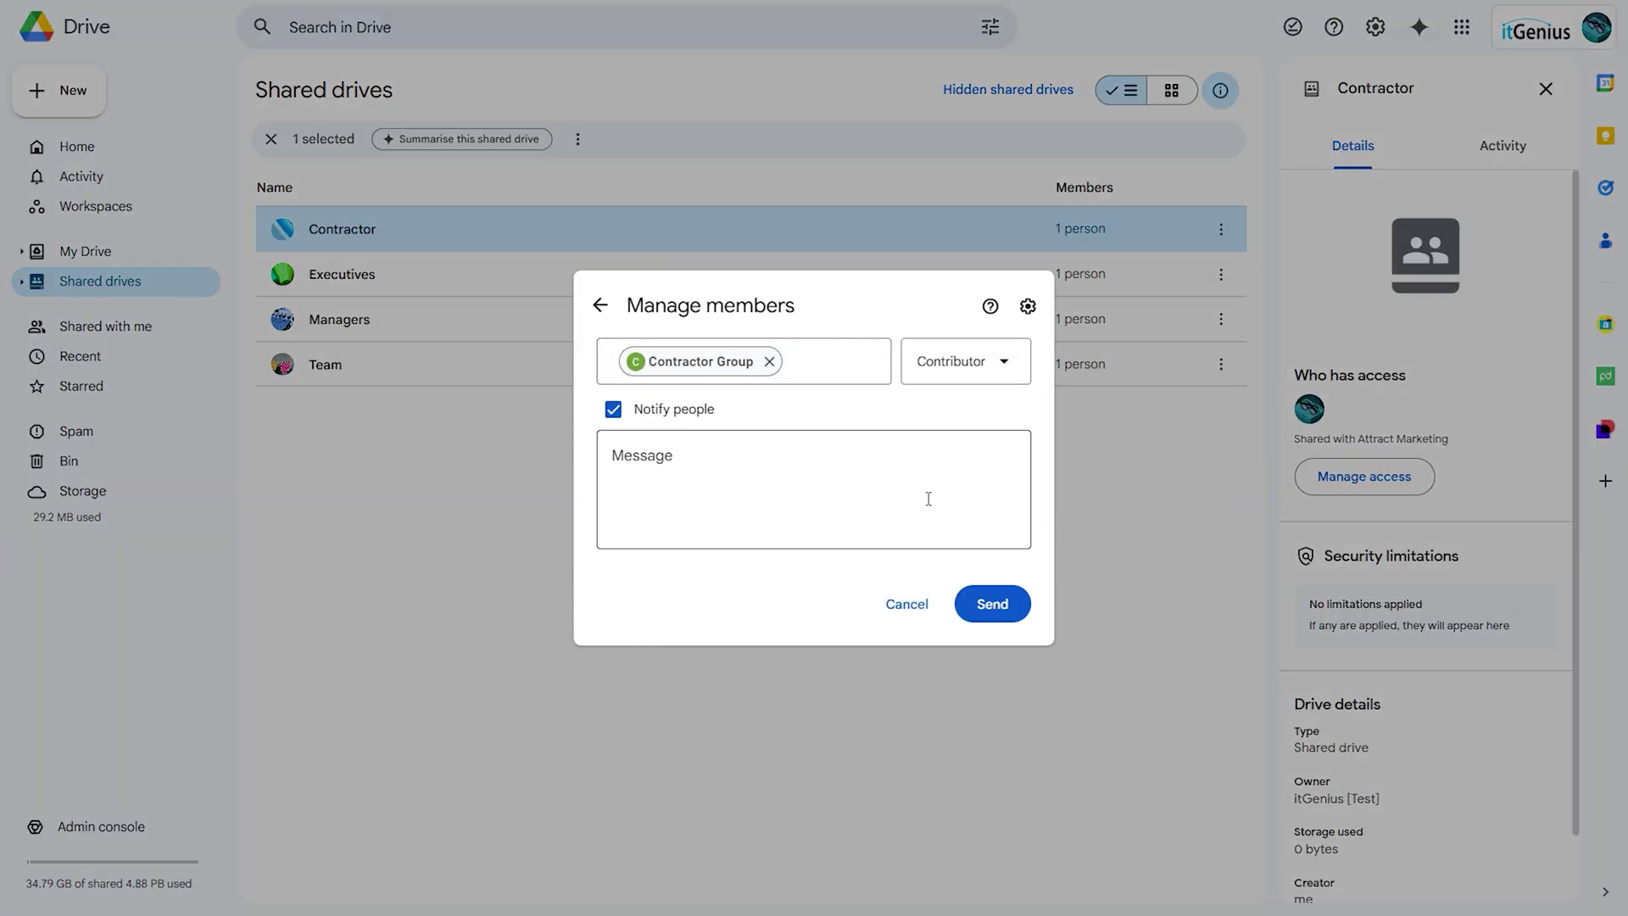
pyautogui.click(994, 603)
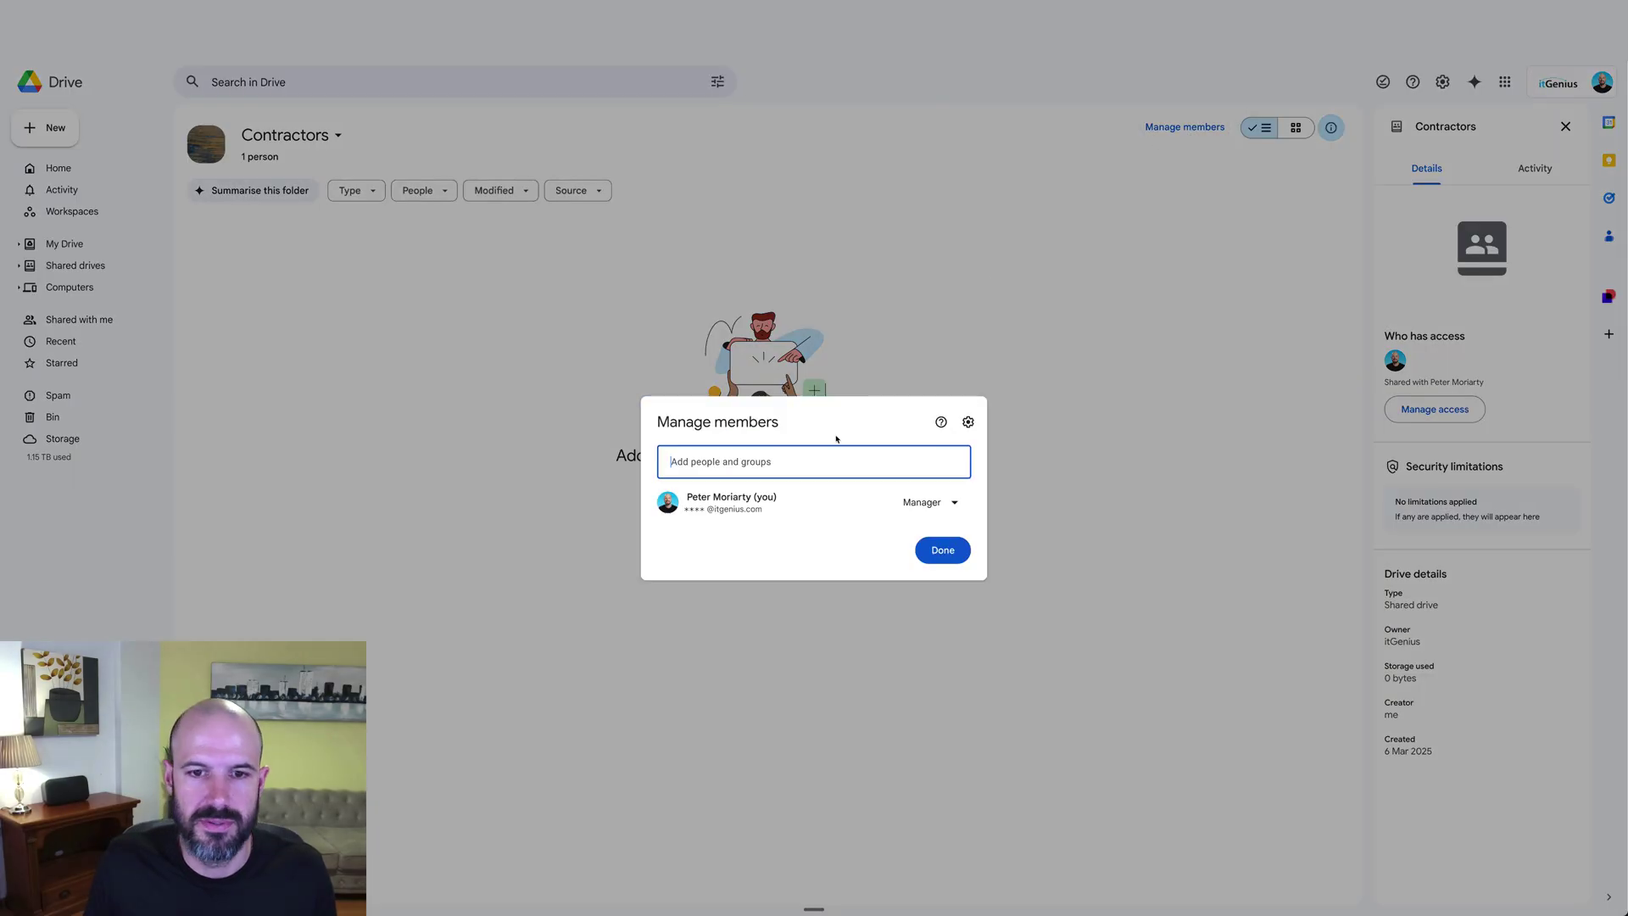
# Step: Search 'test-contr', select the TEST Contractors group, and set its role to Contributor
pyautogui.write('test-contrac')
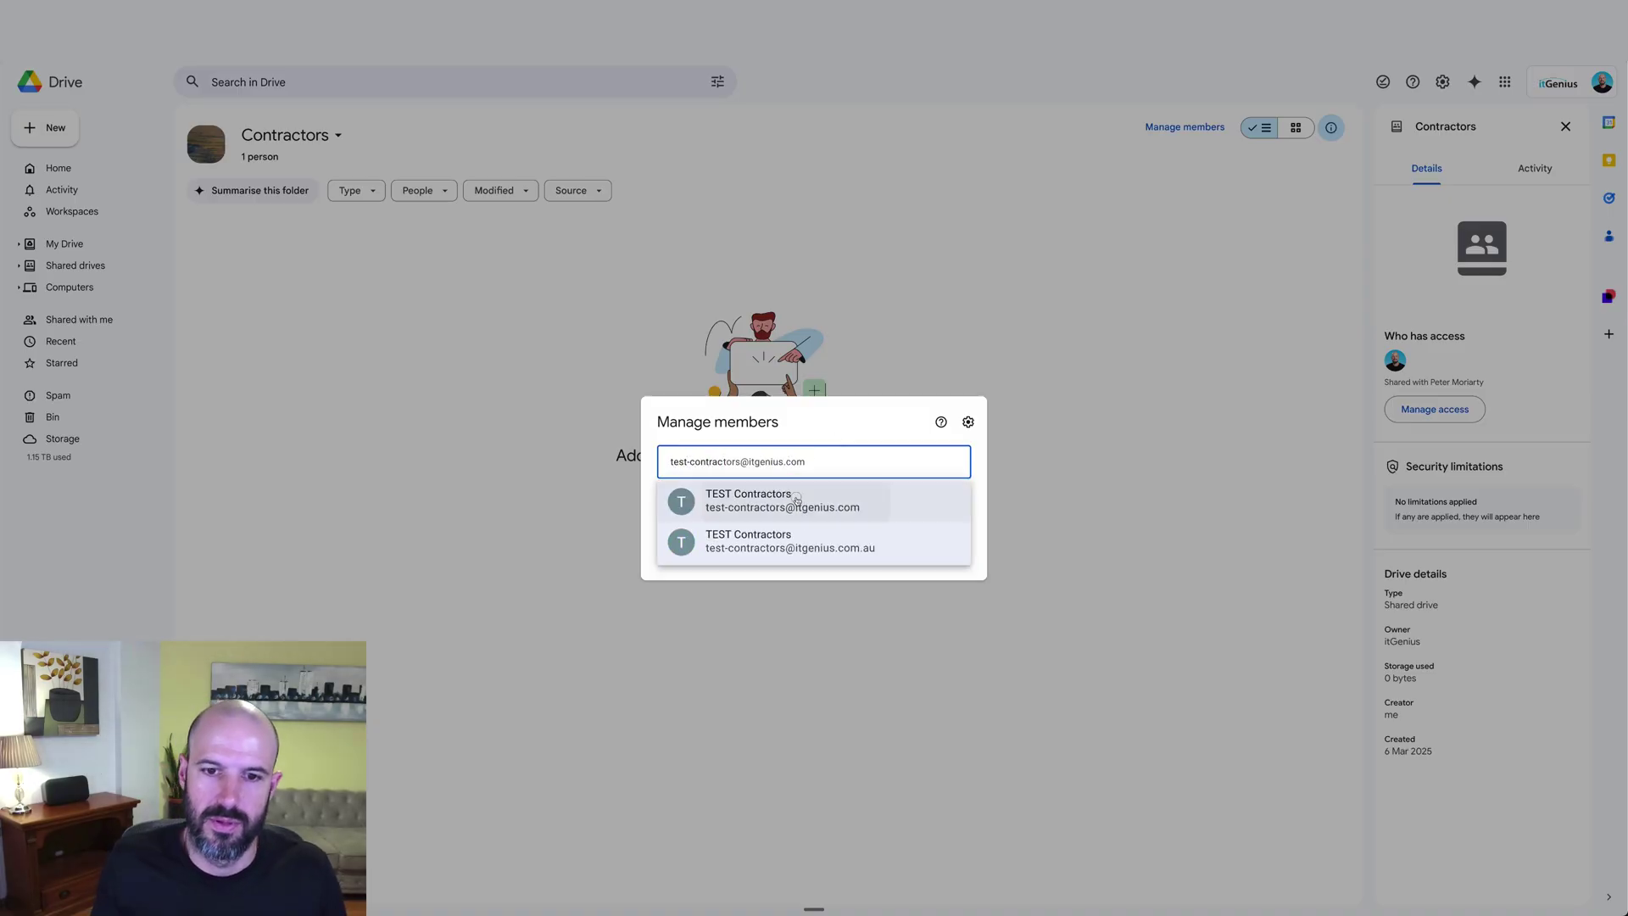
pyautogui.click(789, 502)
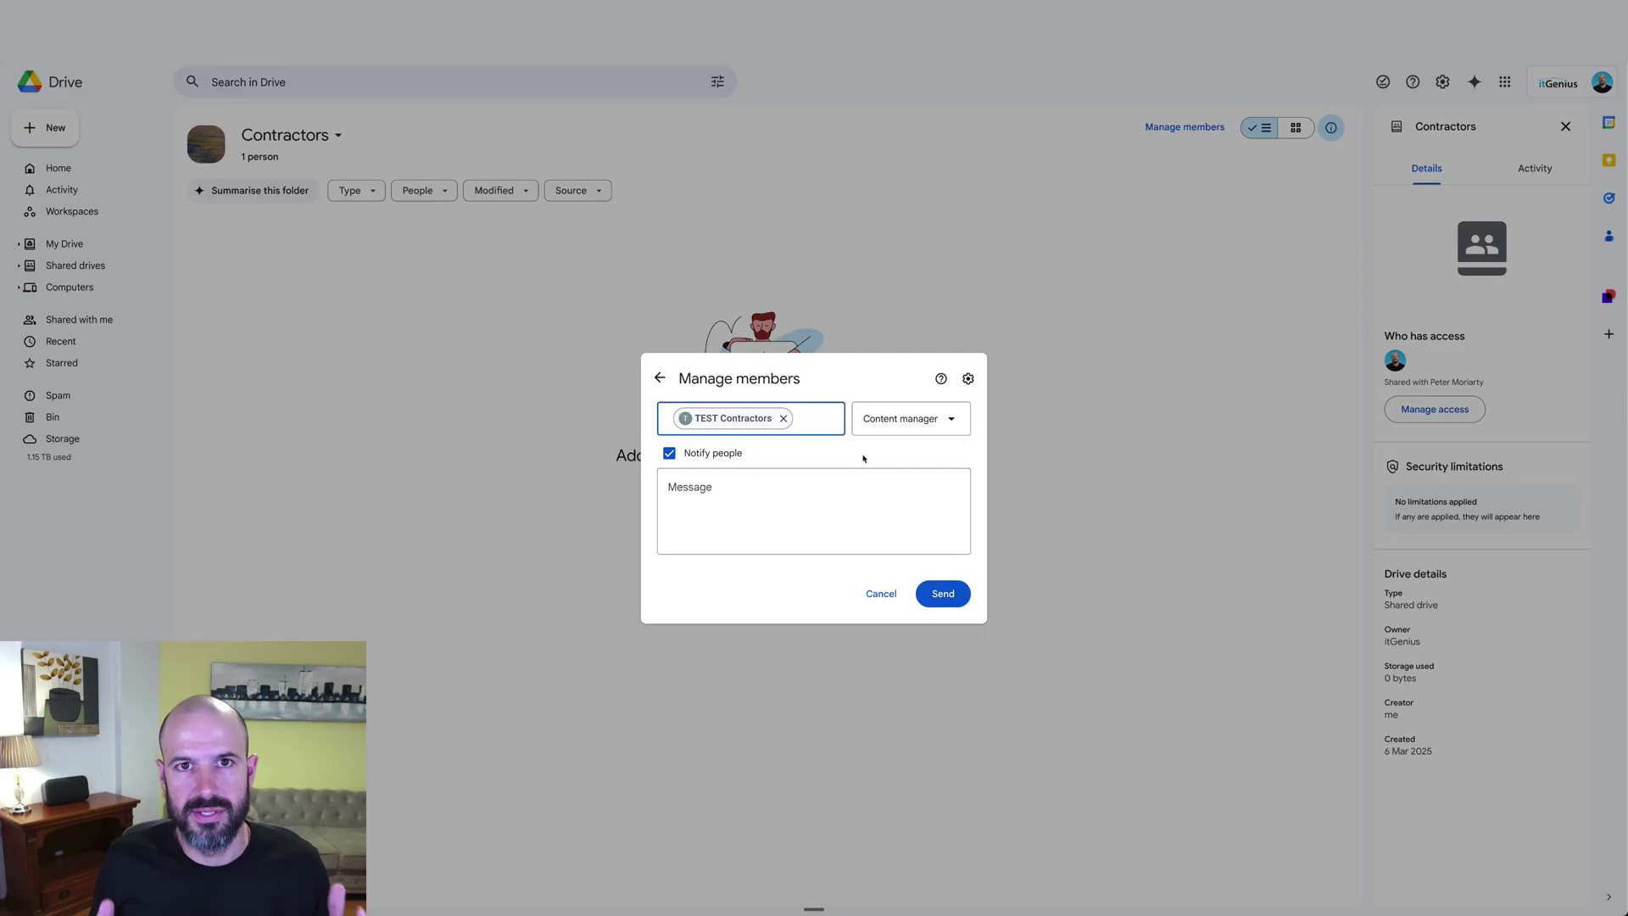
pyautogui.click(950, 418)
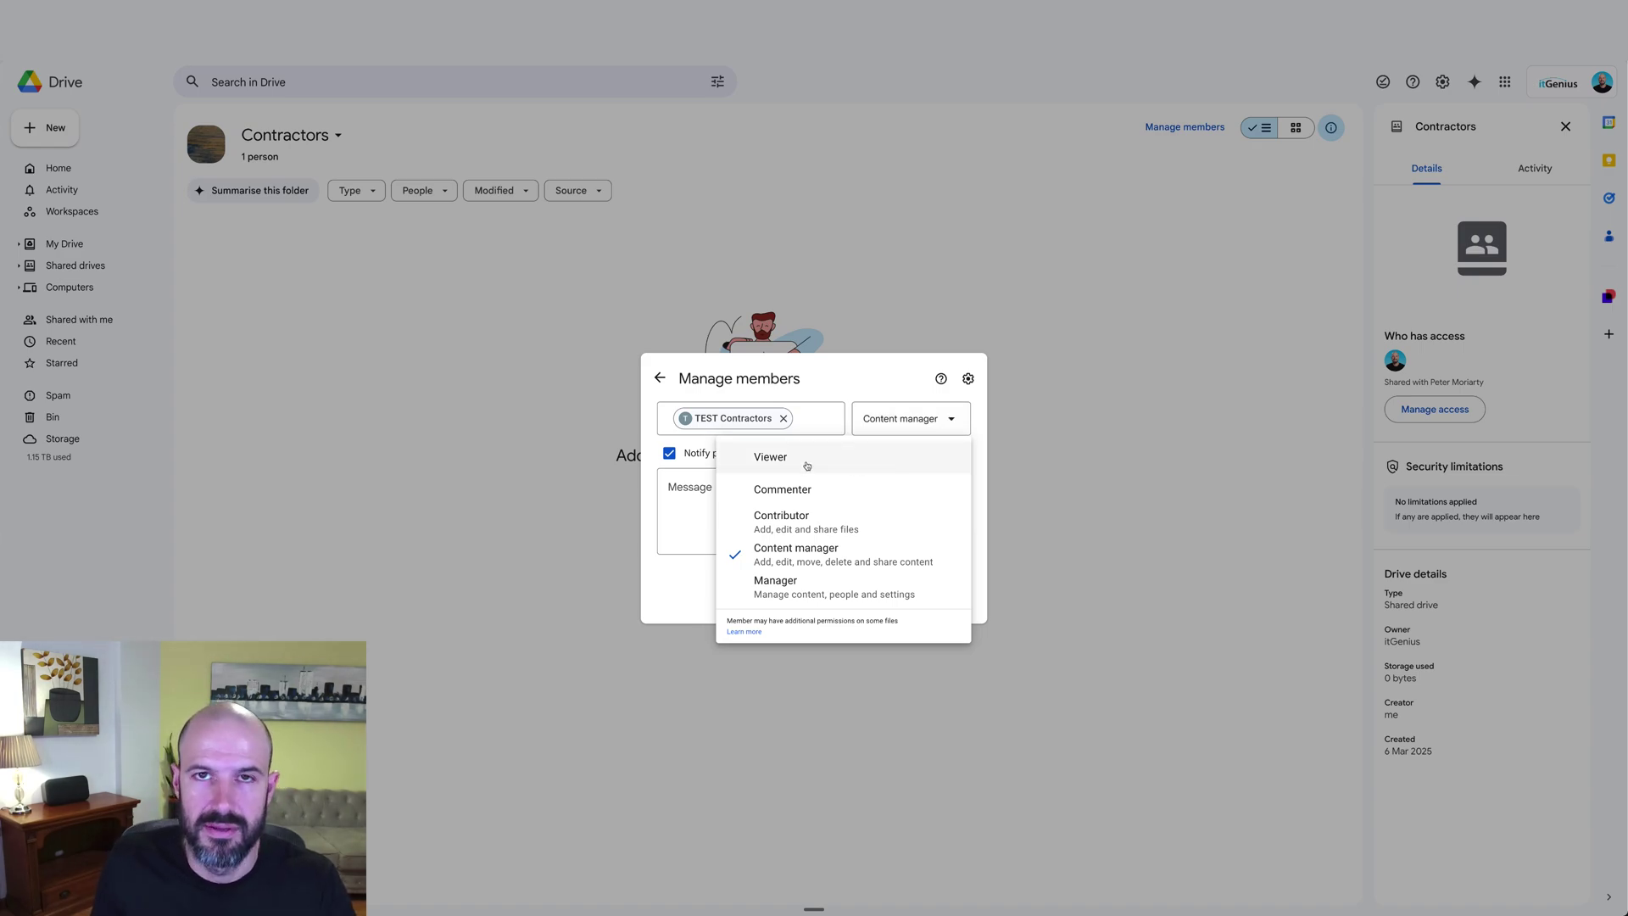
pyautogui.click(874, 526)
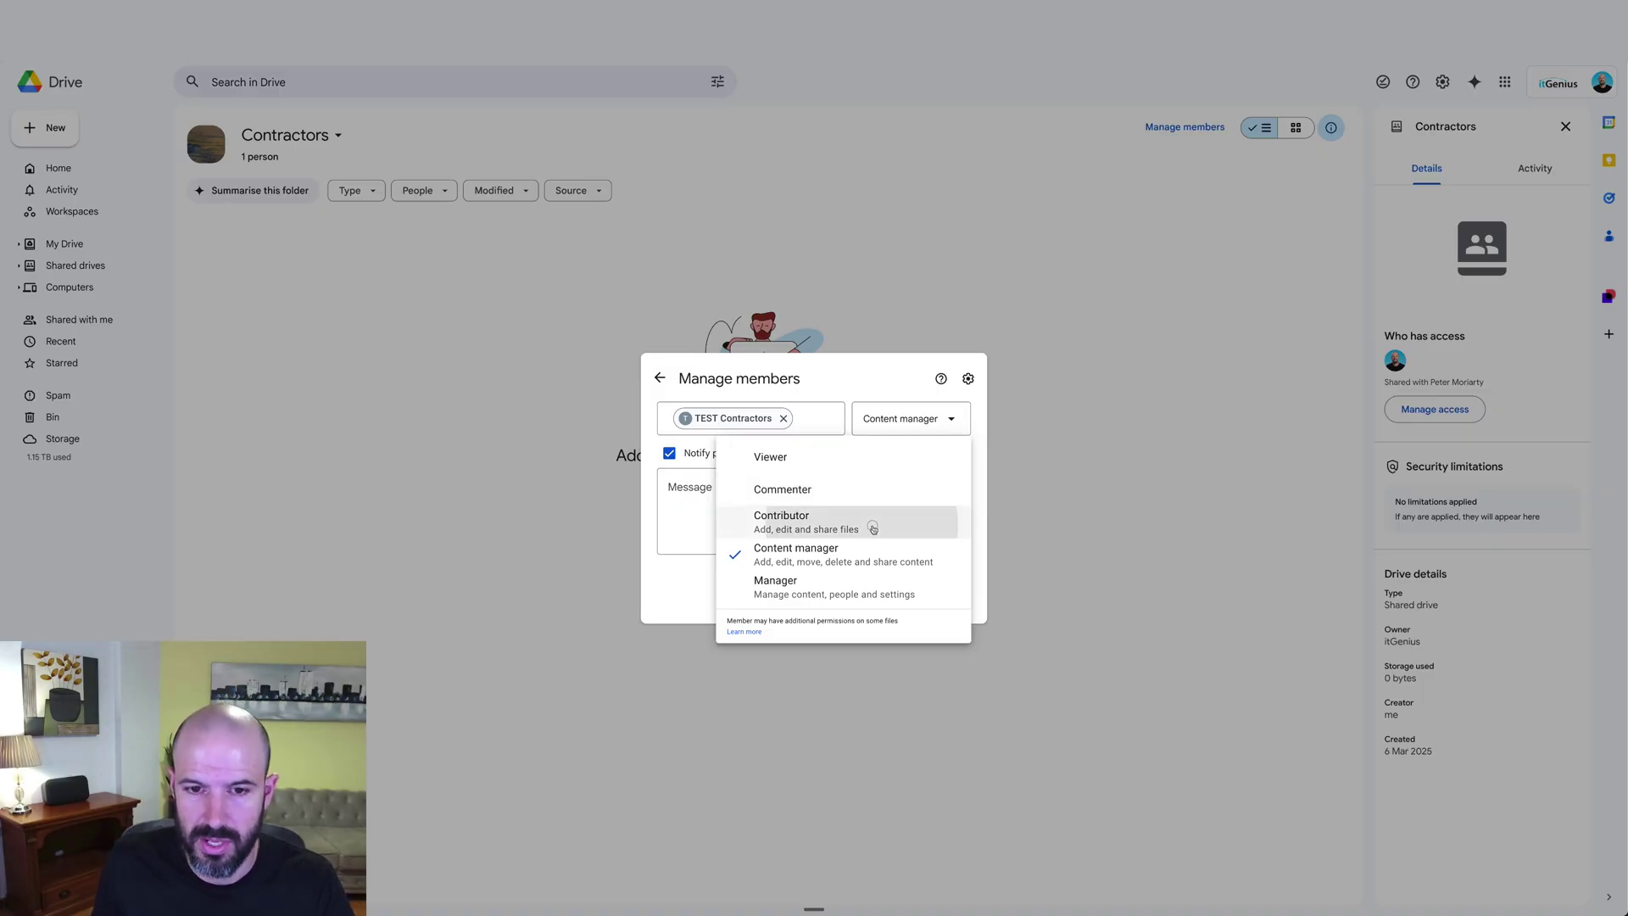
pyautogui.click(908, 428)
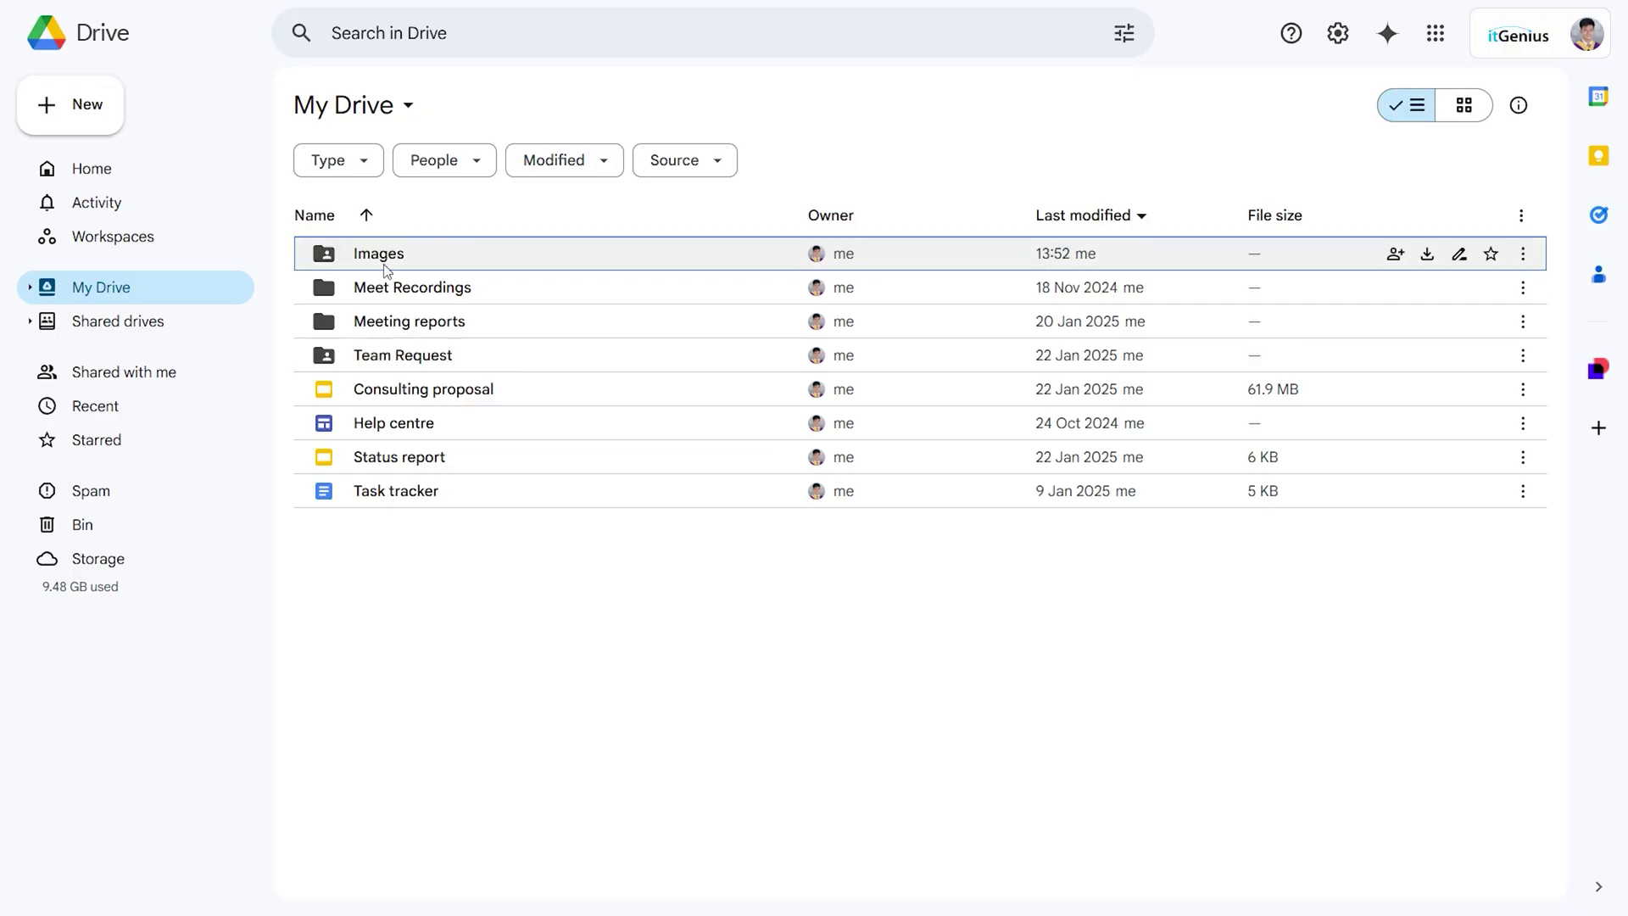
# Step: Copy the Images folder's sharing link from its Share settings
pyautogui.rightClick(386, 269)
pyautogui.moveTo(451, 473)
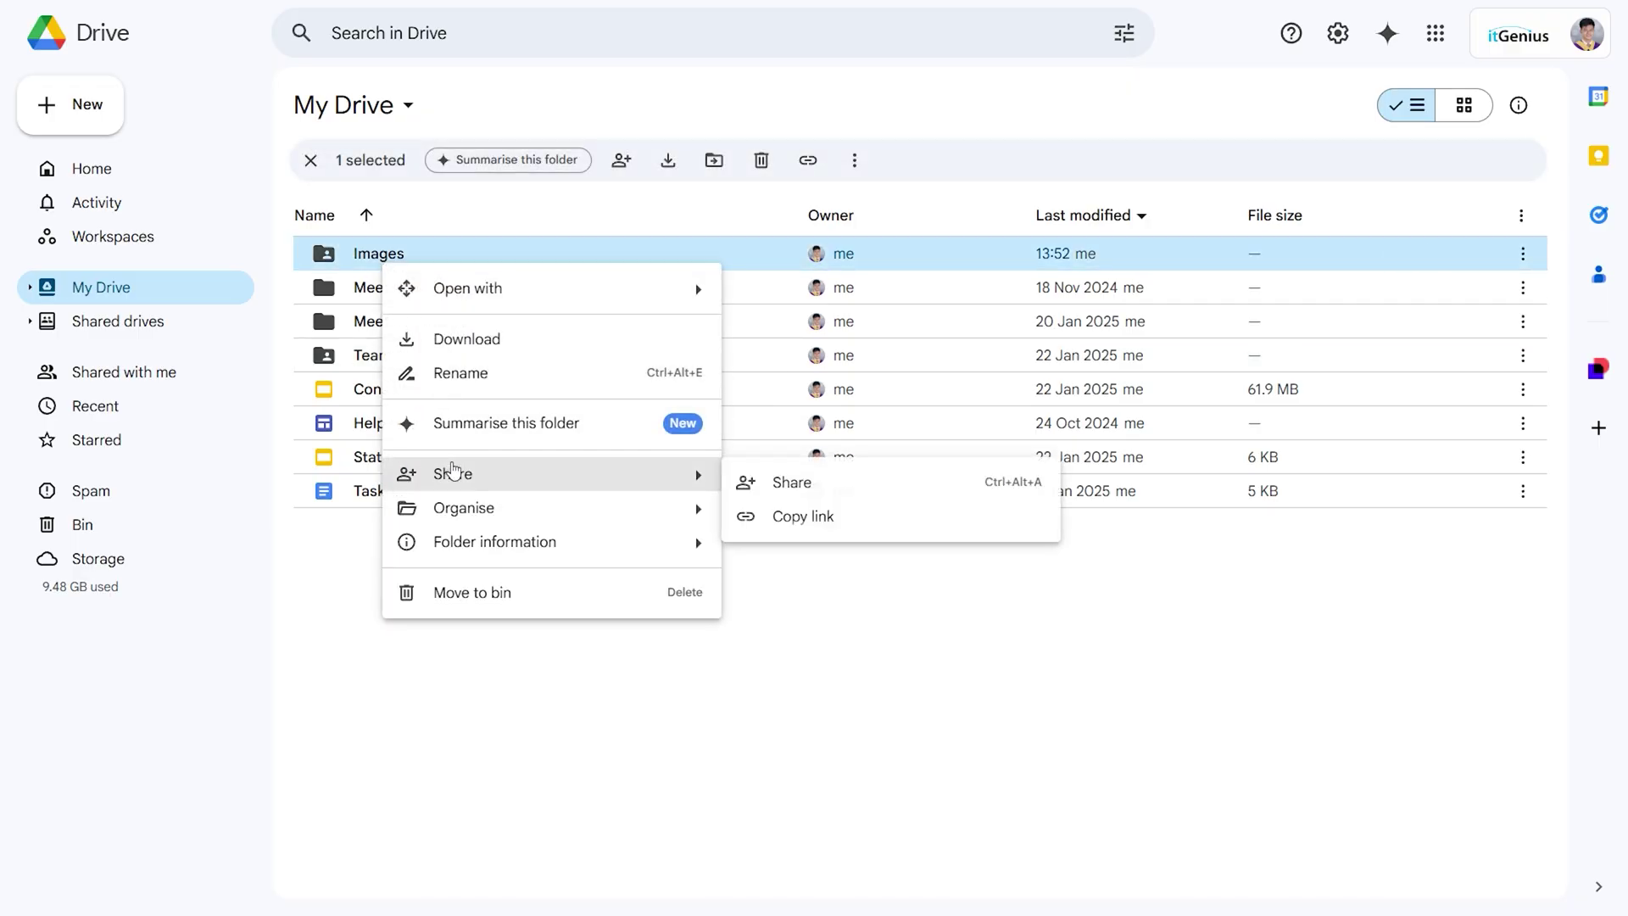
pyautogui.click(792, 482)
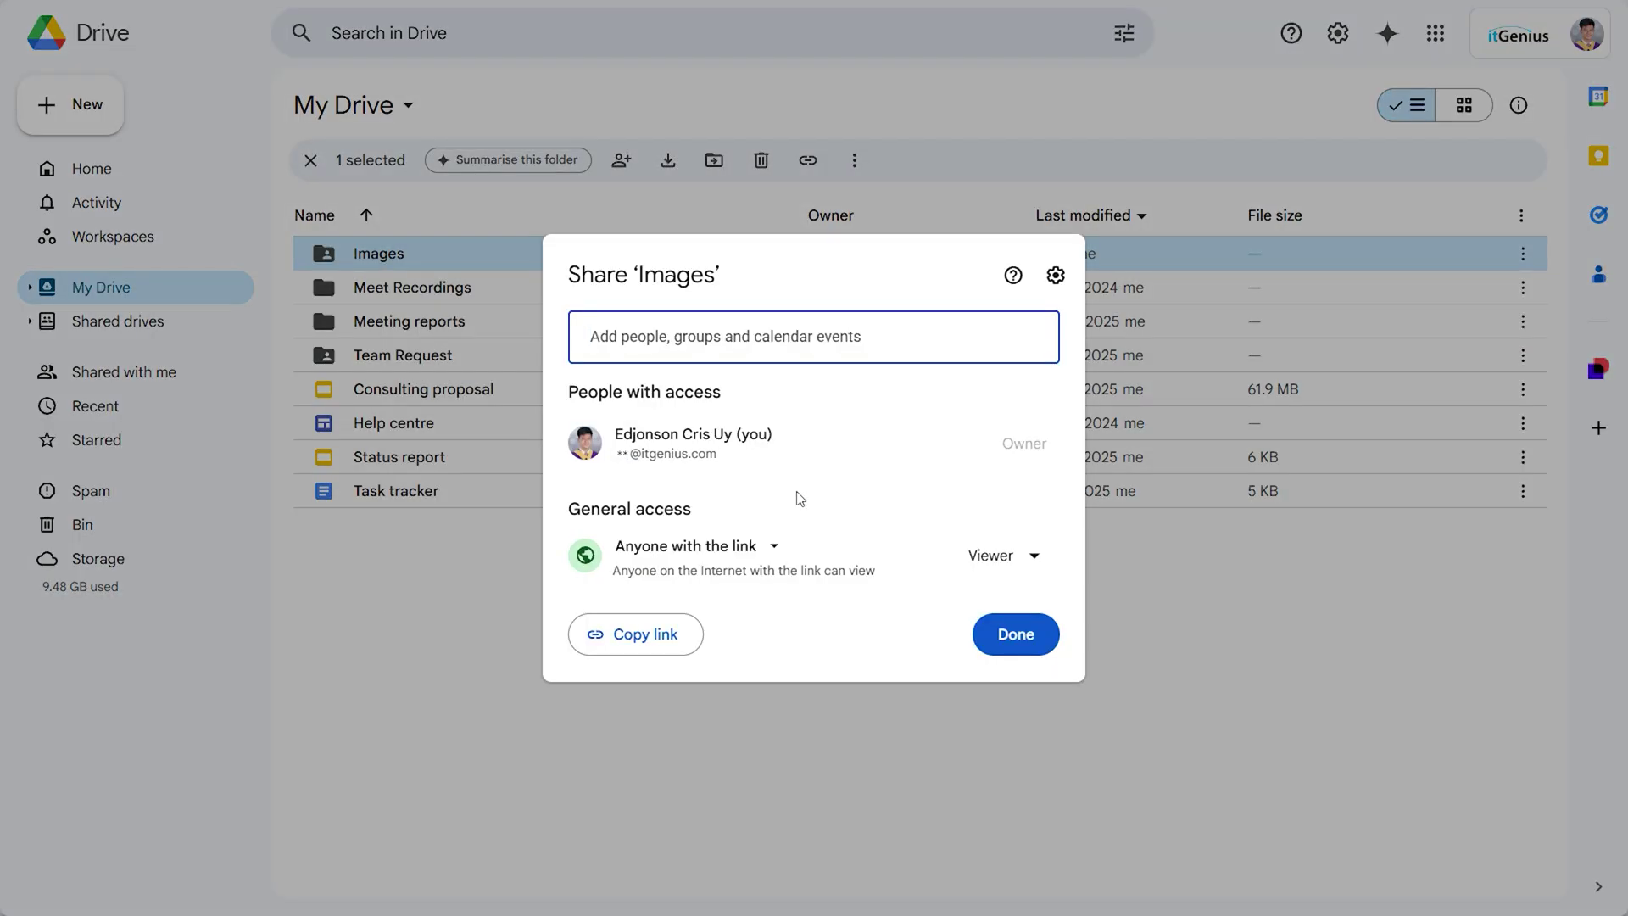
pyautogui.click(638, 633)
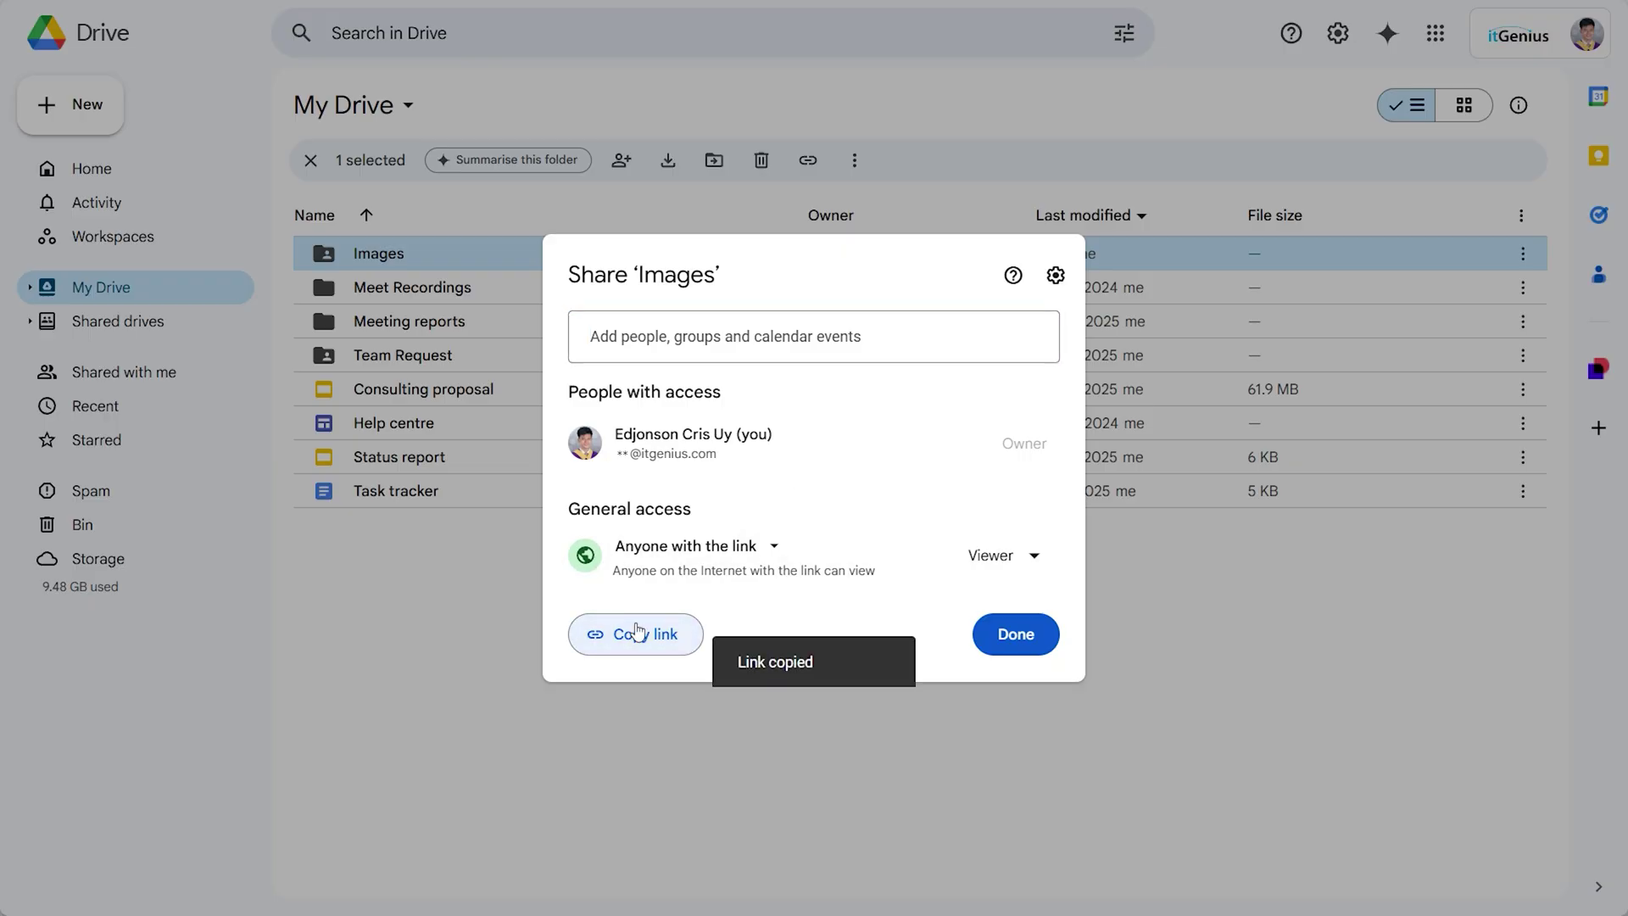
pyautogui.click(1015, 634)
# Step: Open the Images folder and show its details, including who owns it
pyautogui.doubleClick(716, 247)
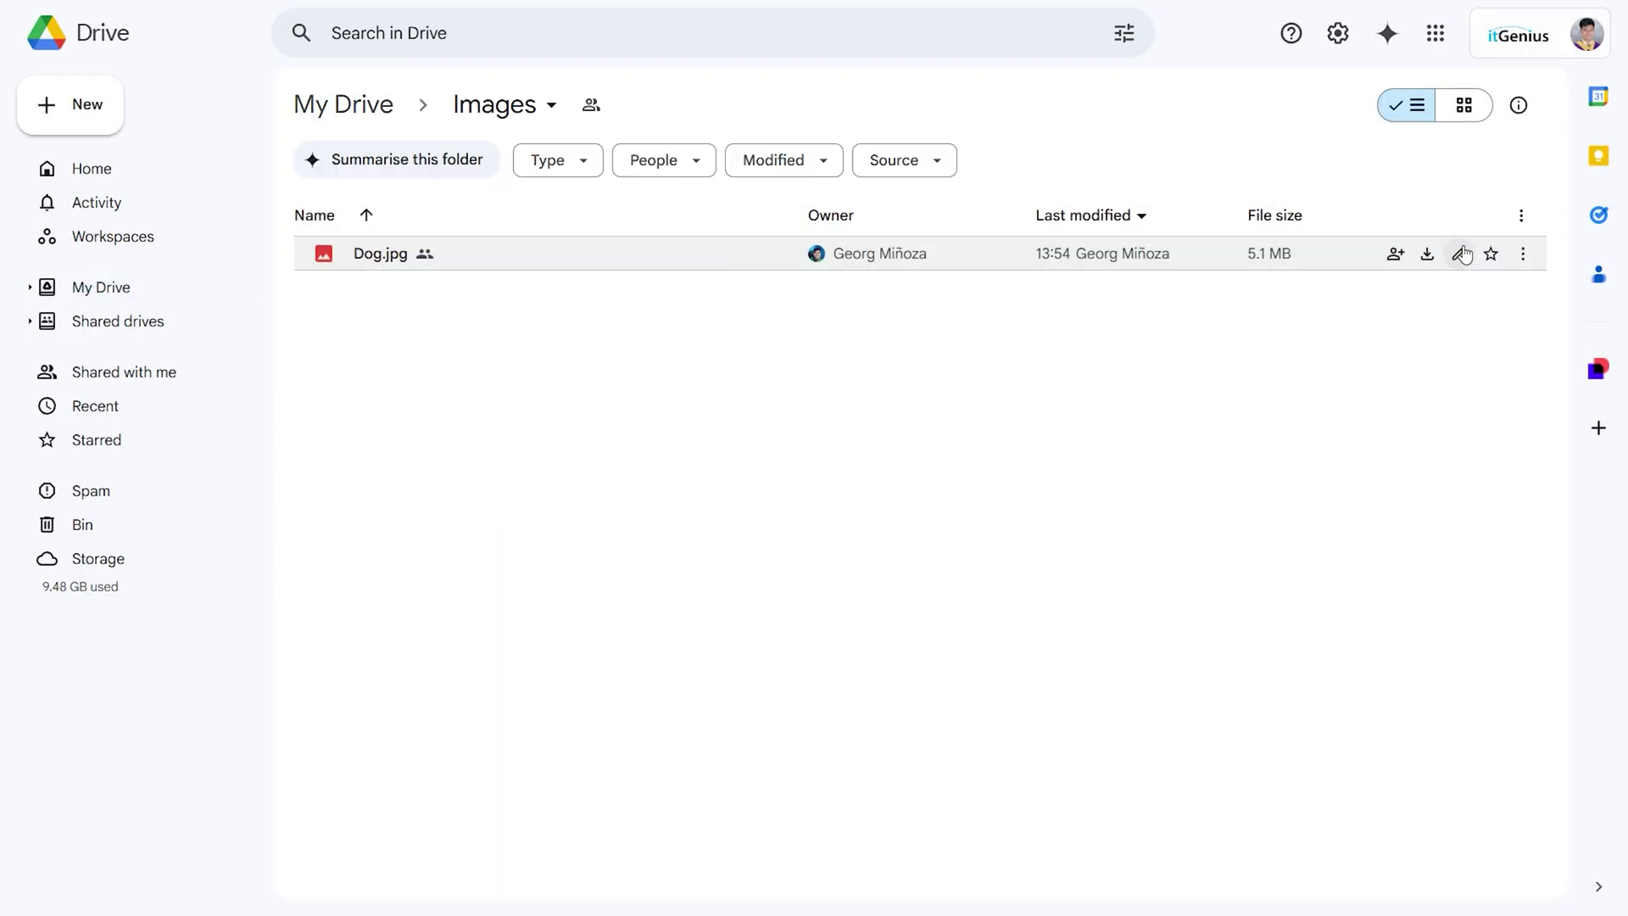
pyautogui.click(1518, 104)
pyautogui.moveTo(1568, 271); pyautogui.dragTo(1566, 538)
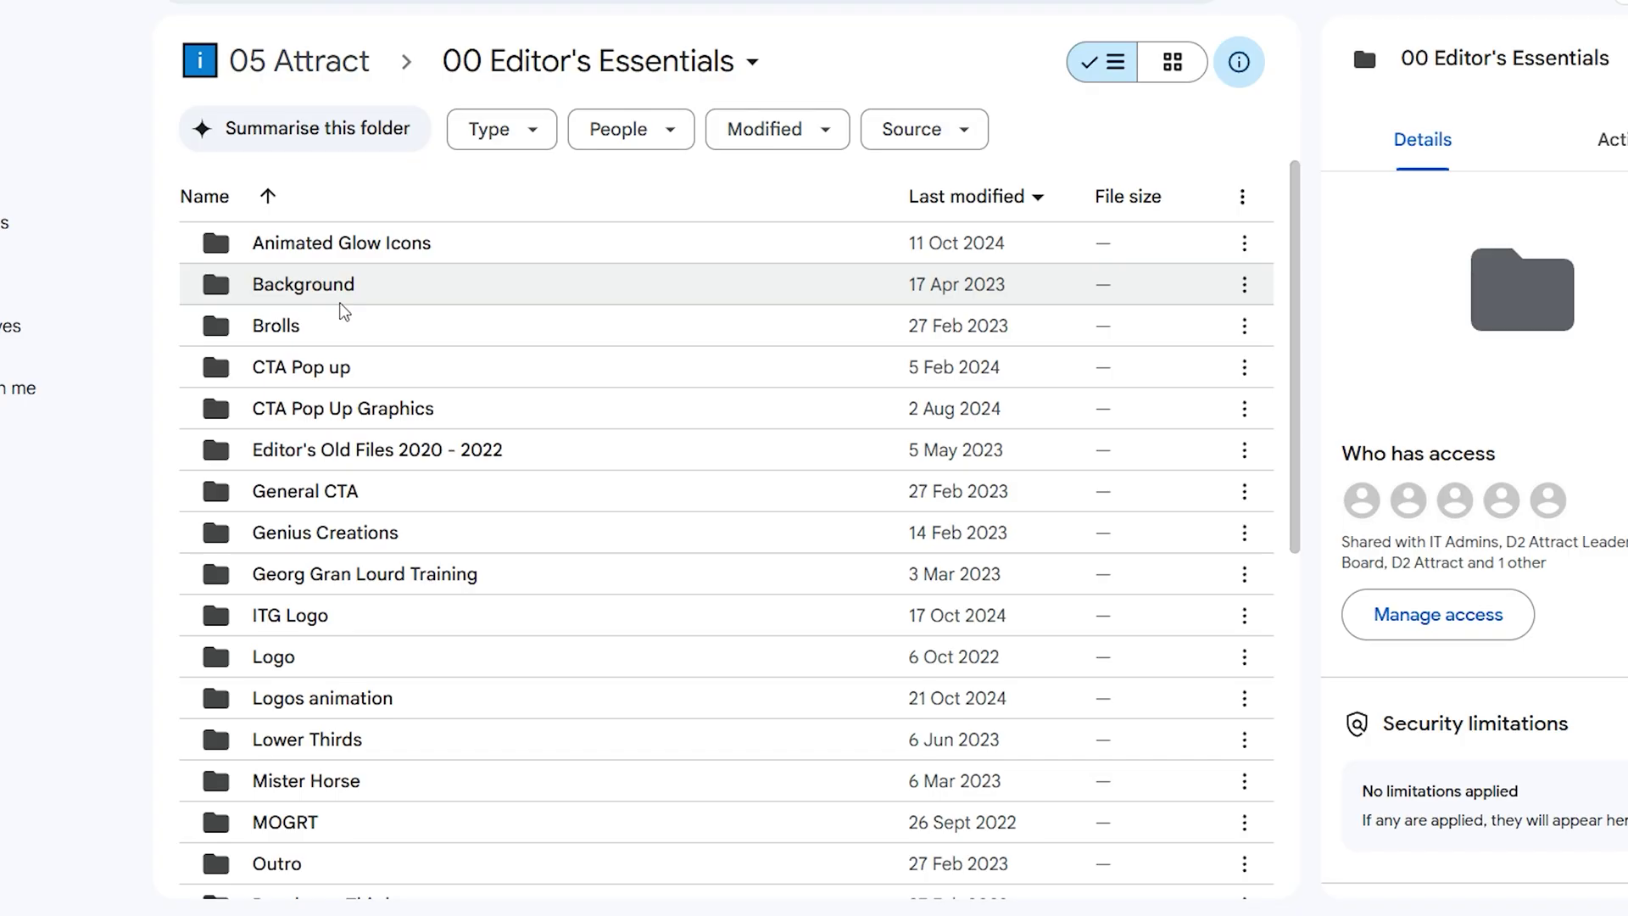
# Step: Upload 'Video Title Template - Copy.jpg' from the local BG - Copy folder into Background
pyautogui.doubleClick(340, 304)
pyautogui.moveTo(250, 915)
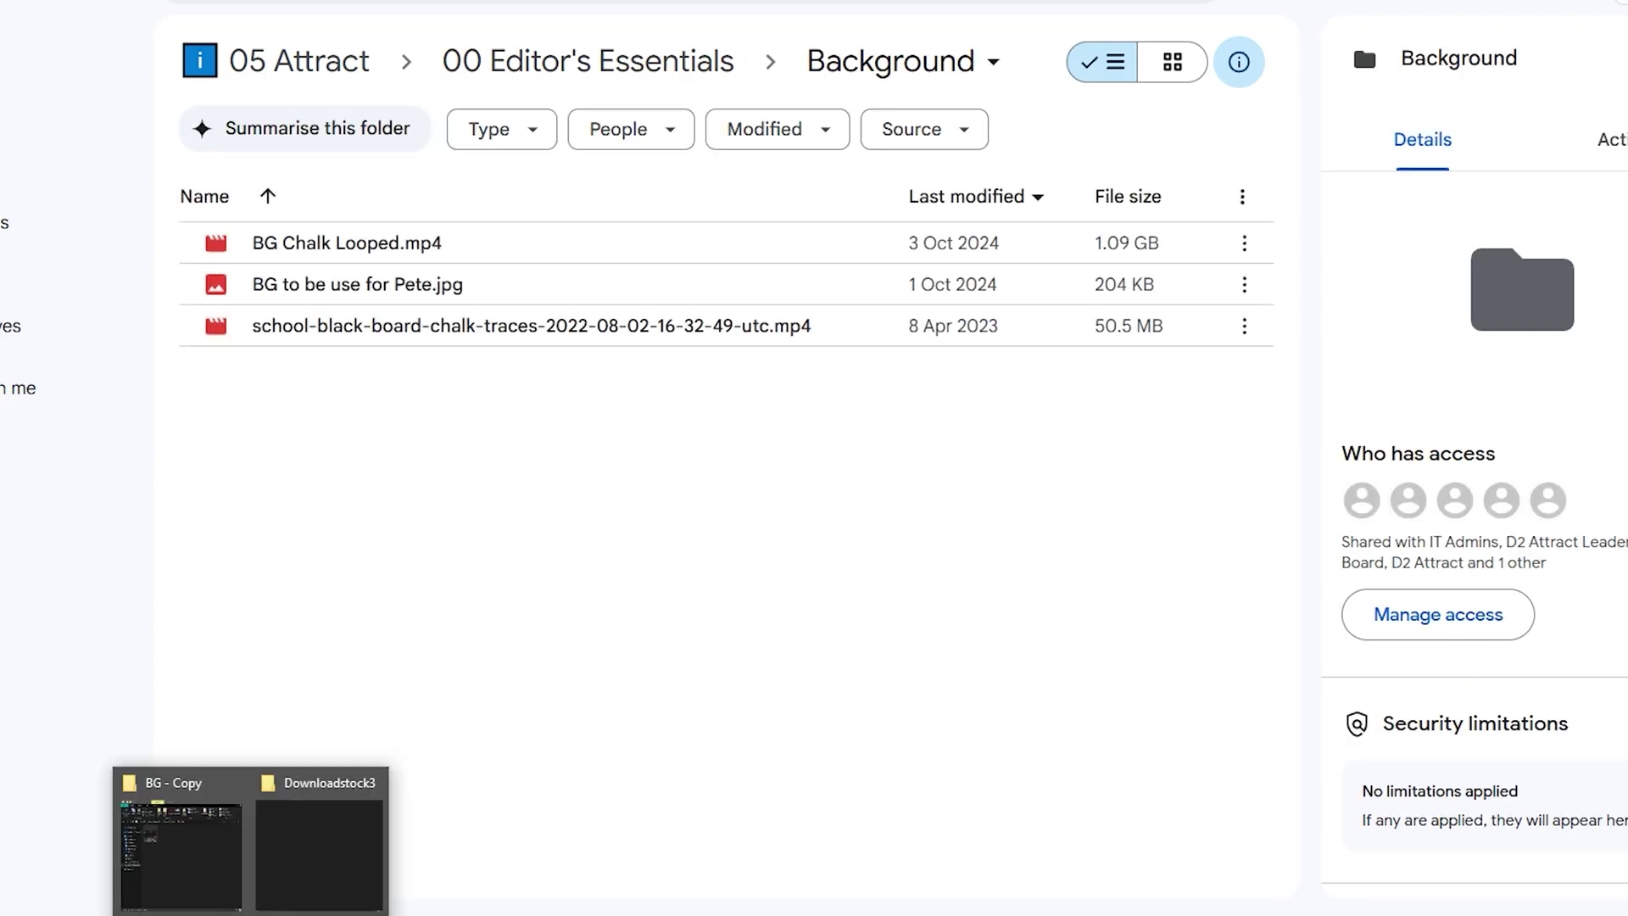
pyautogui.click(227, 826)
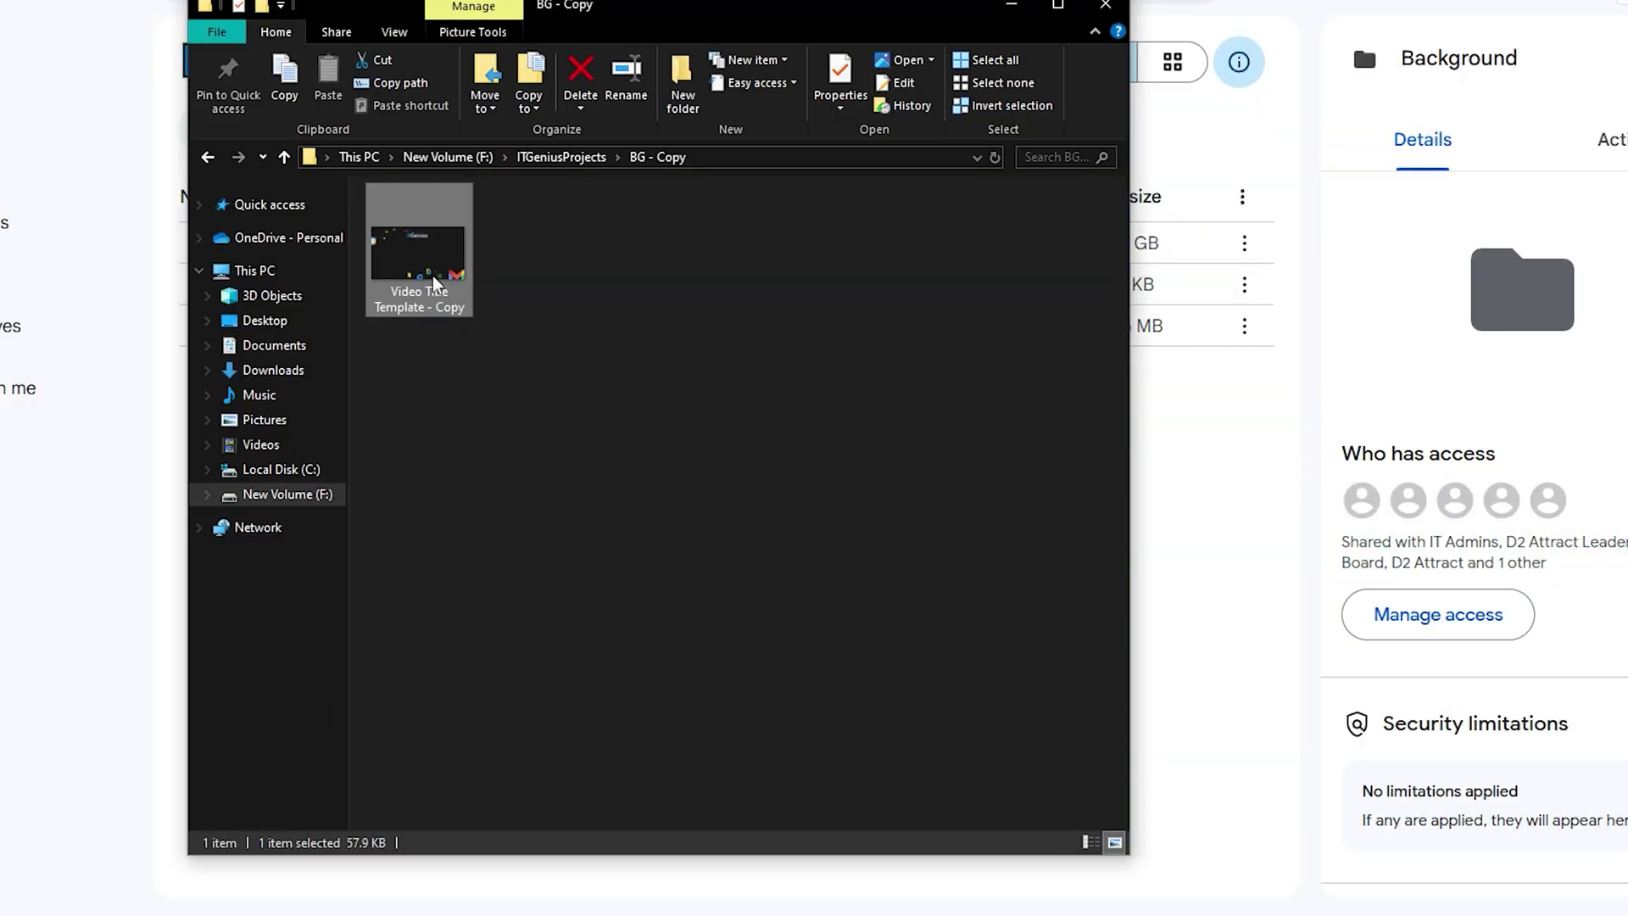
pyautogui.moveTo(435, 276); pyautogui.dragTo(1228, 462)
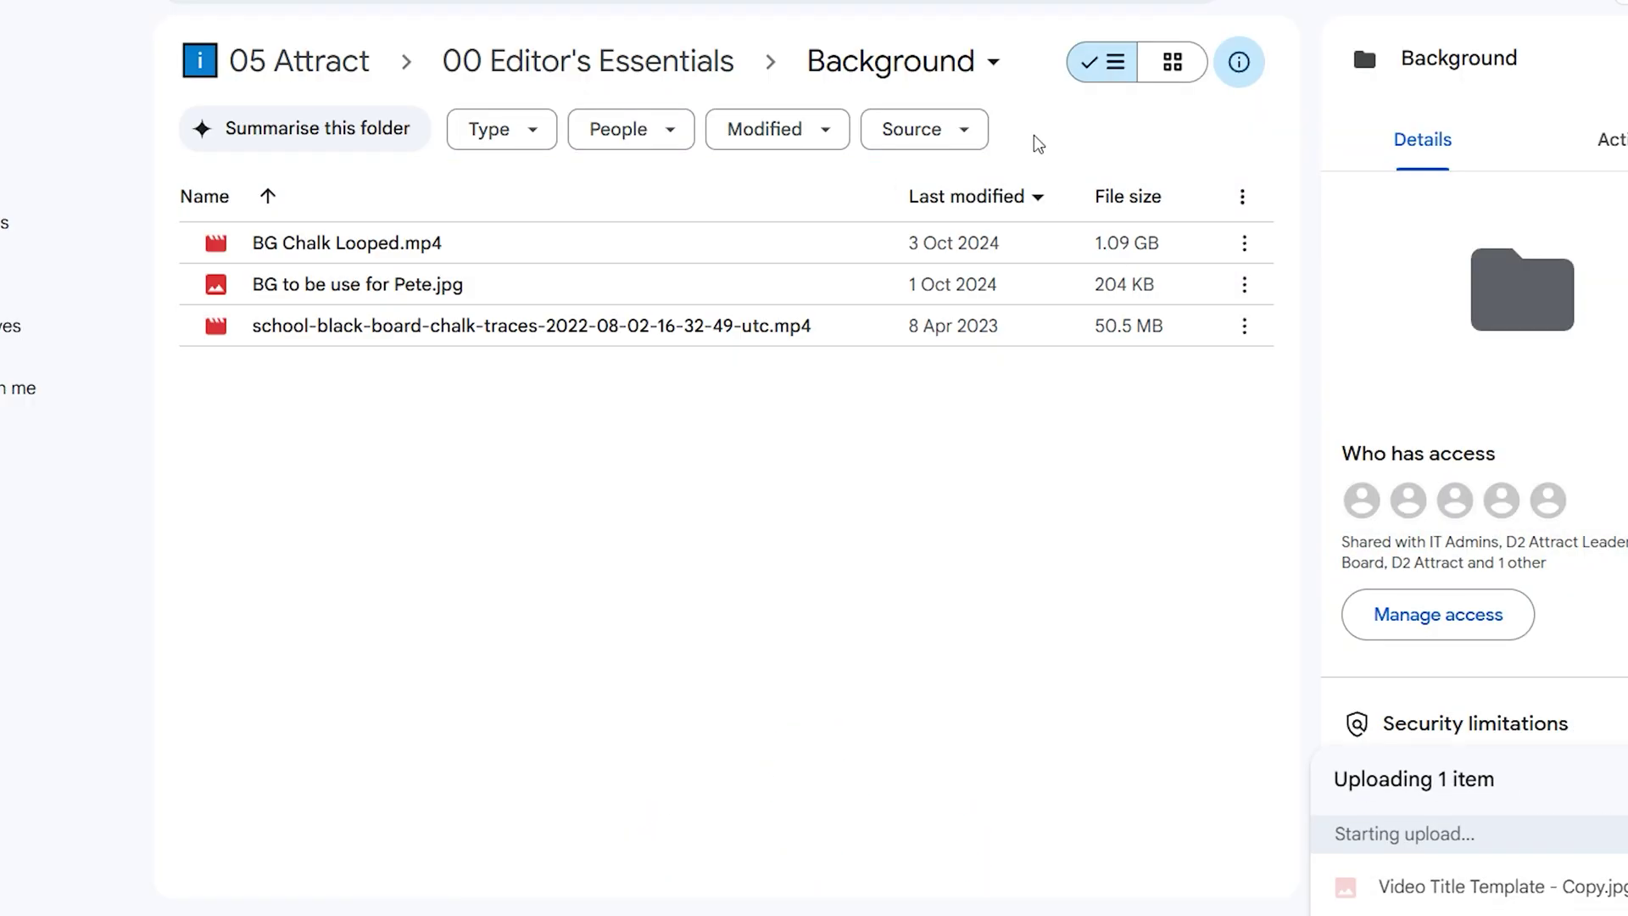
pyautogui.scroll(-5, 1567, 415)
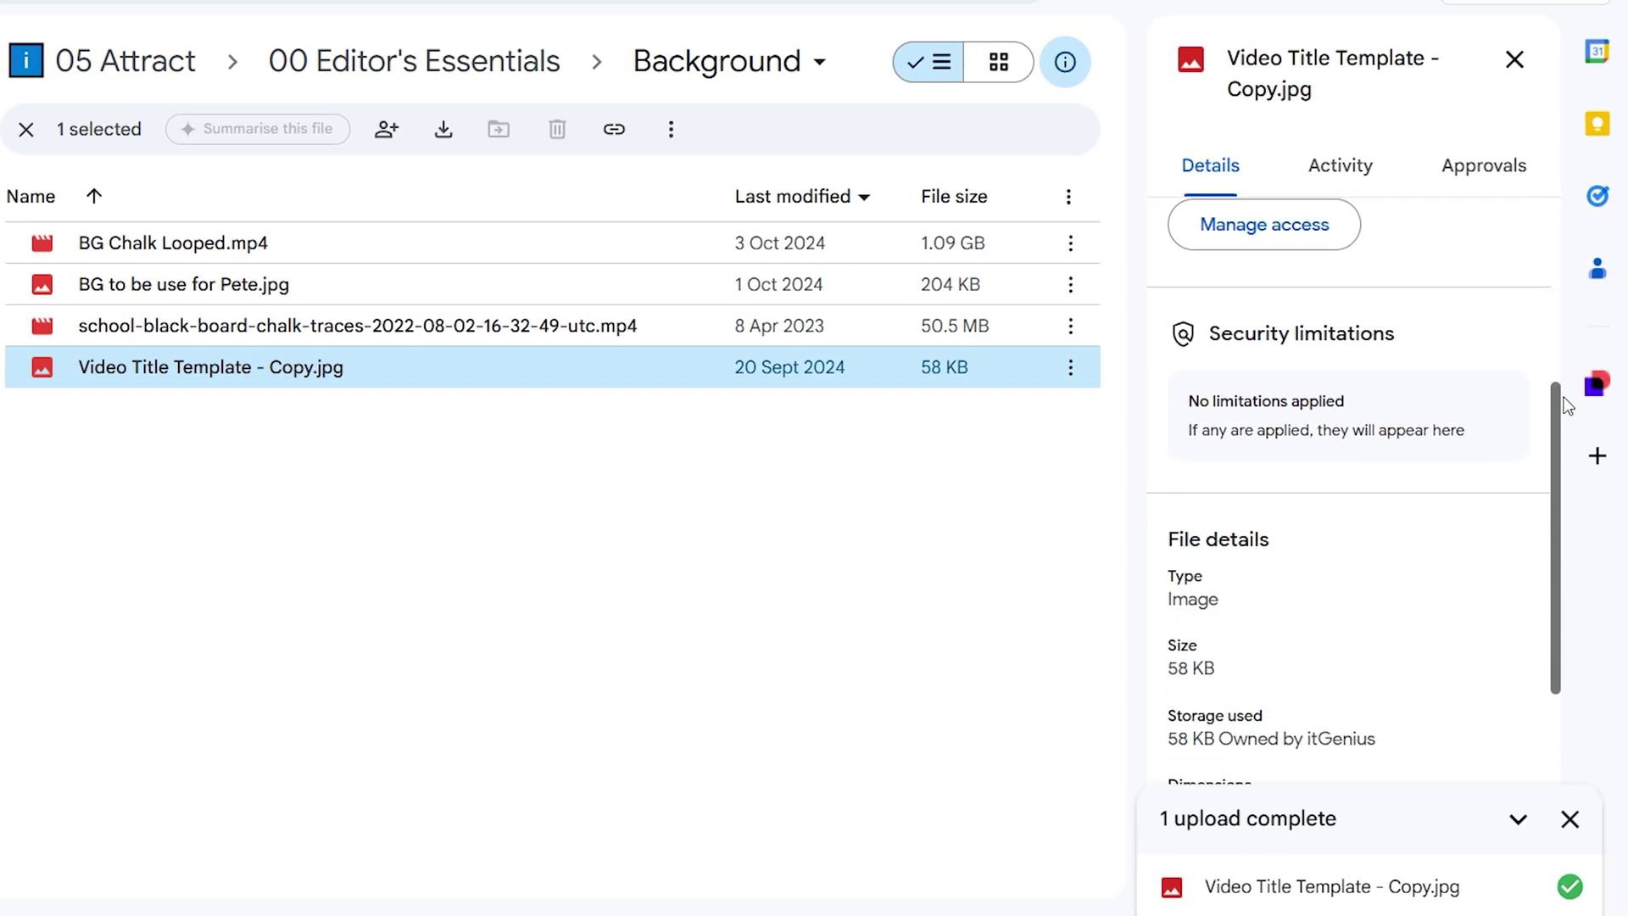
pyautogui.scroll(-5, 1567, 416)
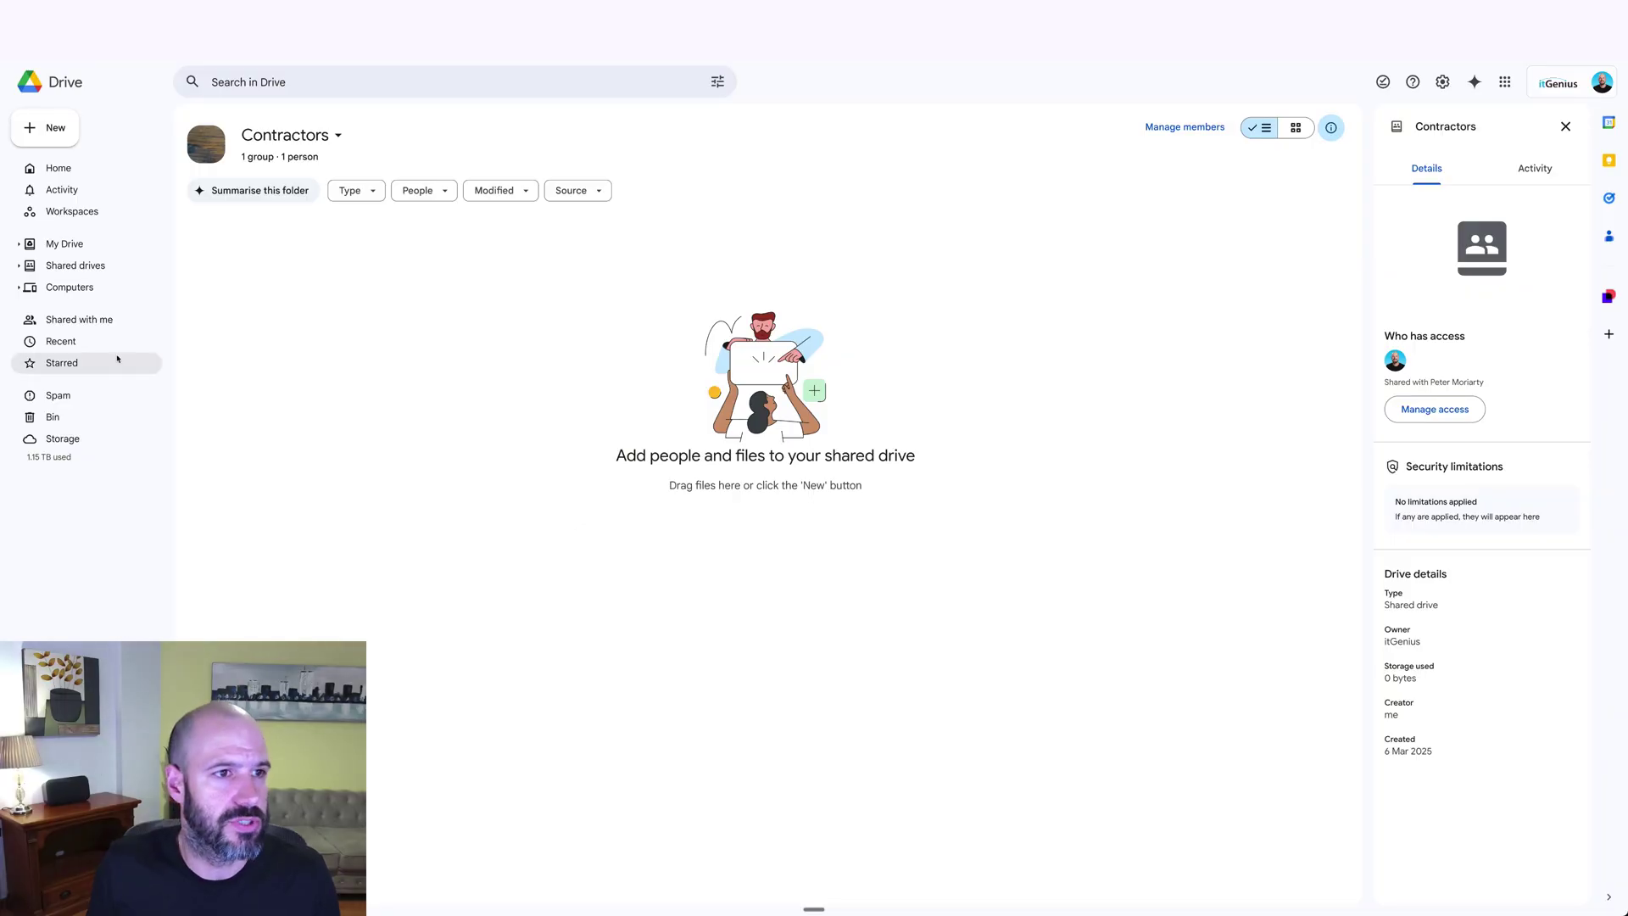
pyautogui.click(84, 266)
pyautogui.click(85, 243)
pyautogui.scroll(-5, 418, 444)
pyautogui.click(356, 451)
pyautogui.rightClick(356, 452)
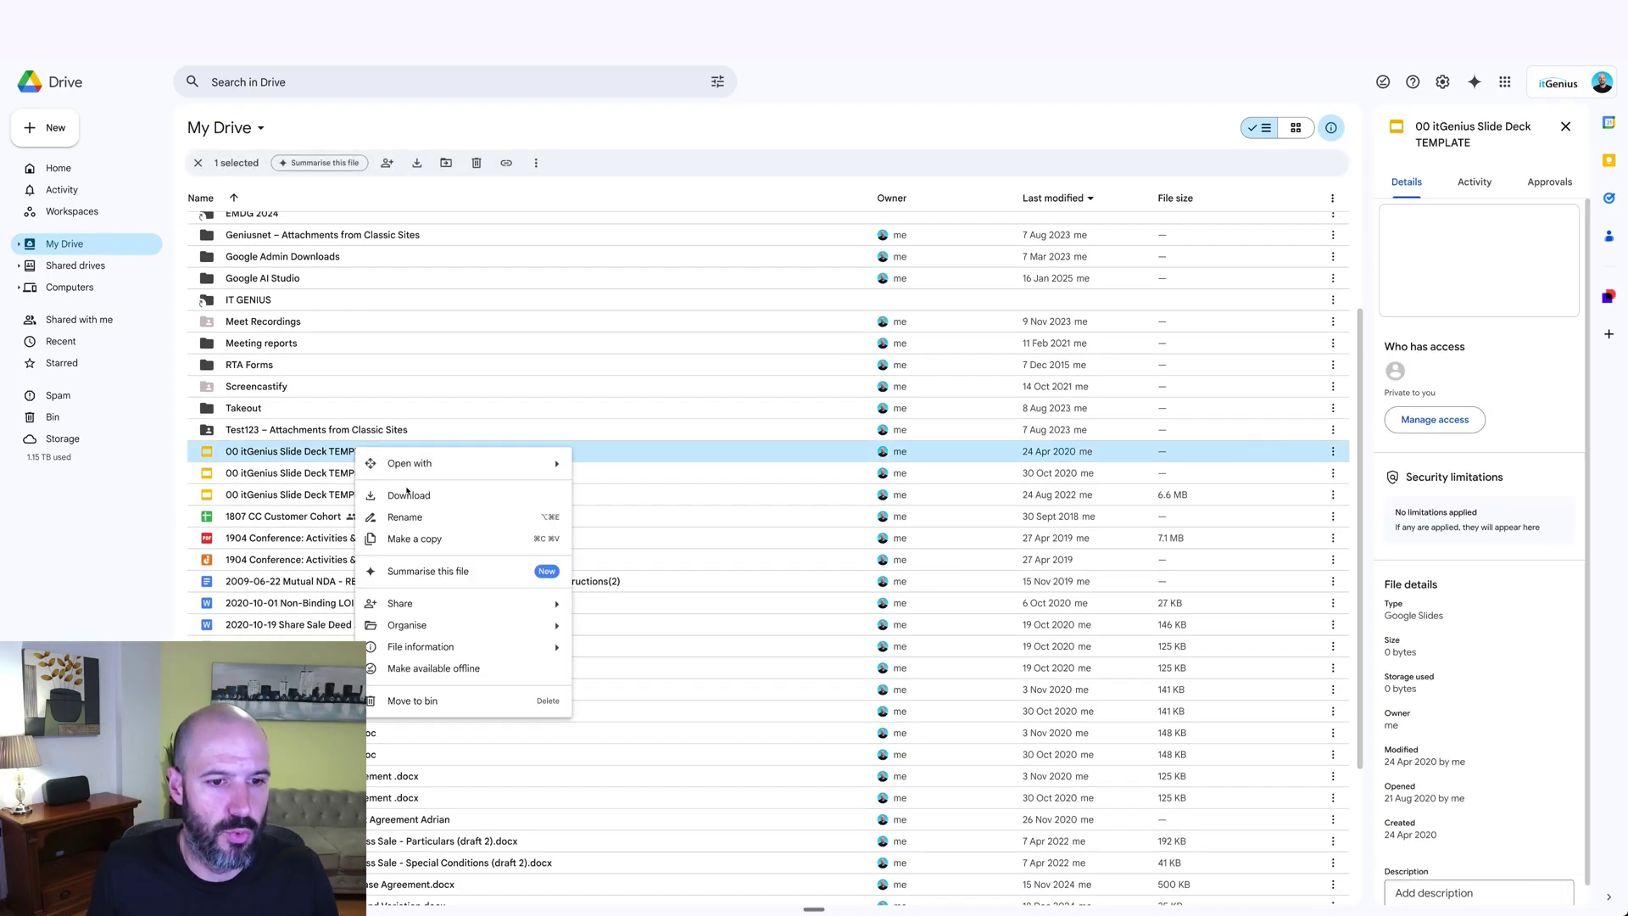
pyautogui.moveTo(508, 621)
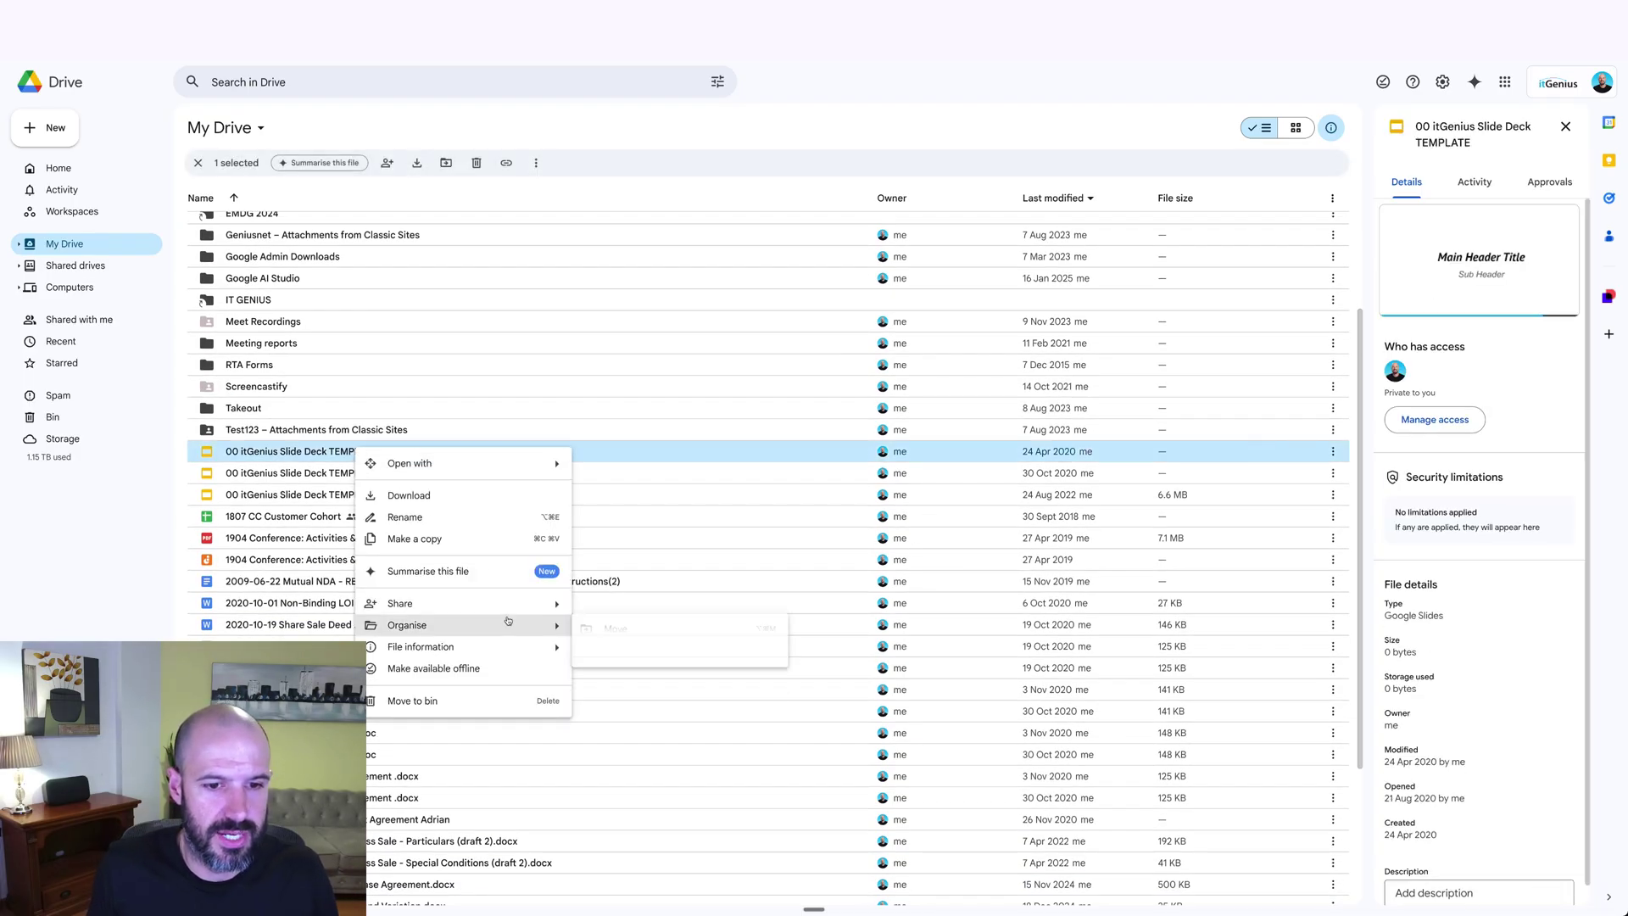
pyautogui.click(622, 632)
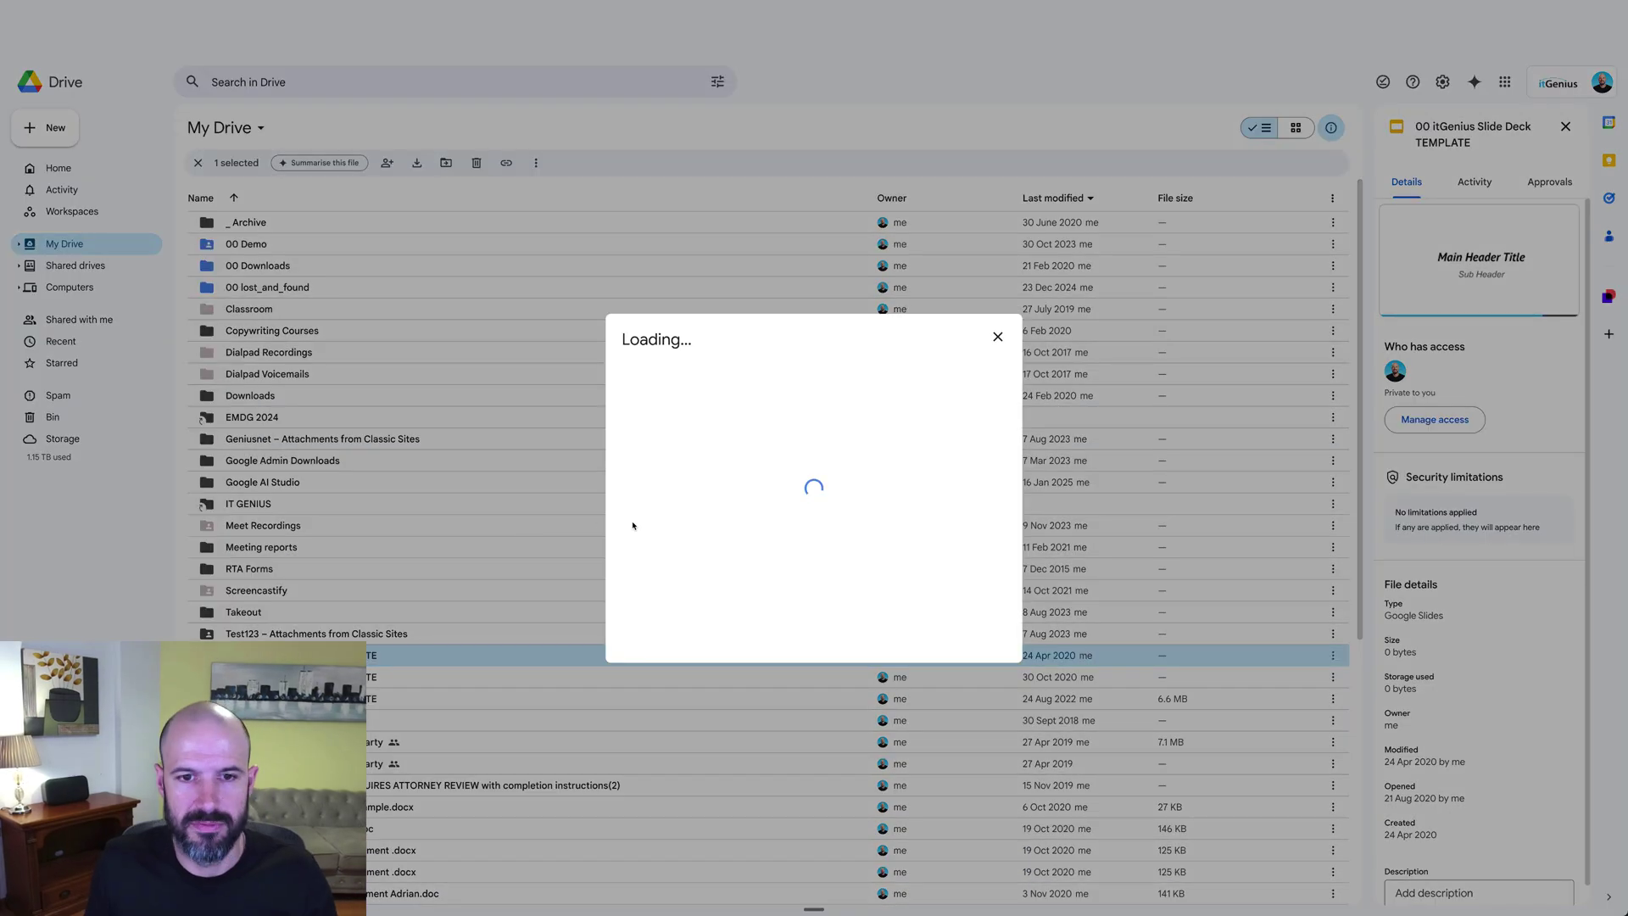
pyautogui.click(771, 398)
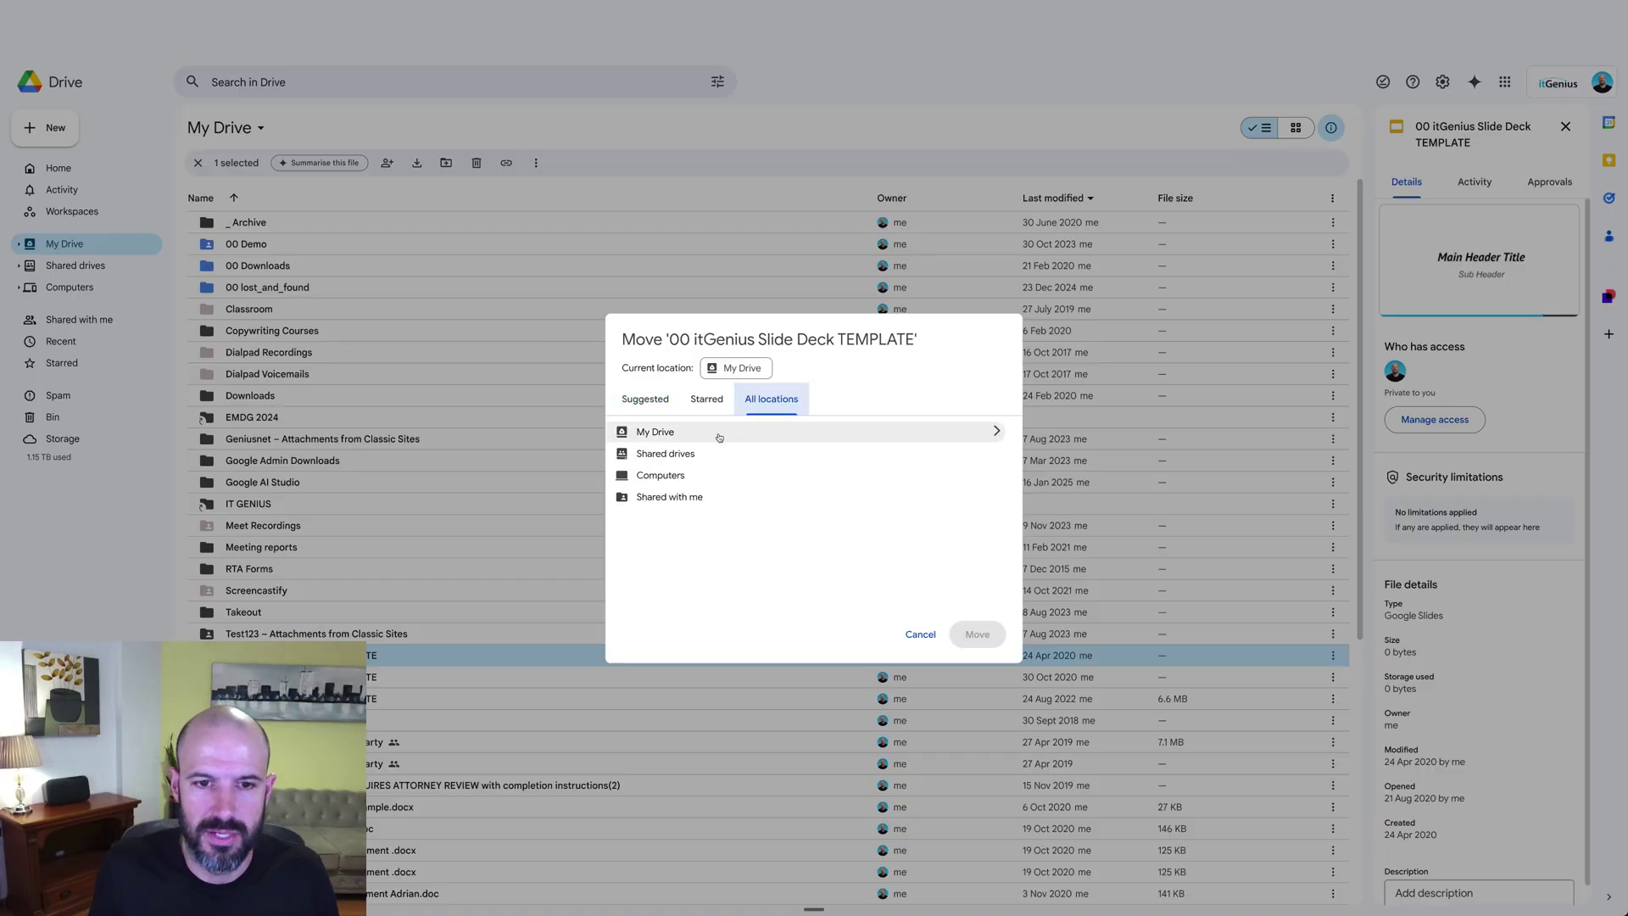
pyautogui.click(744, 454)
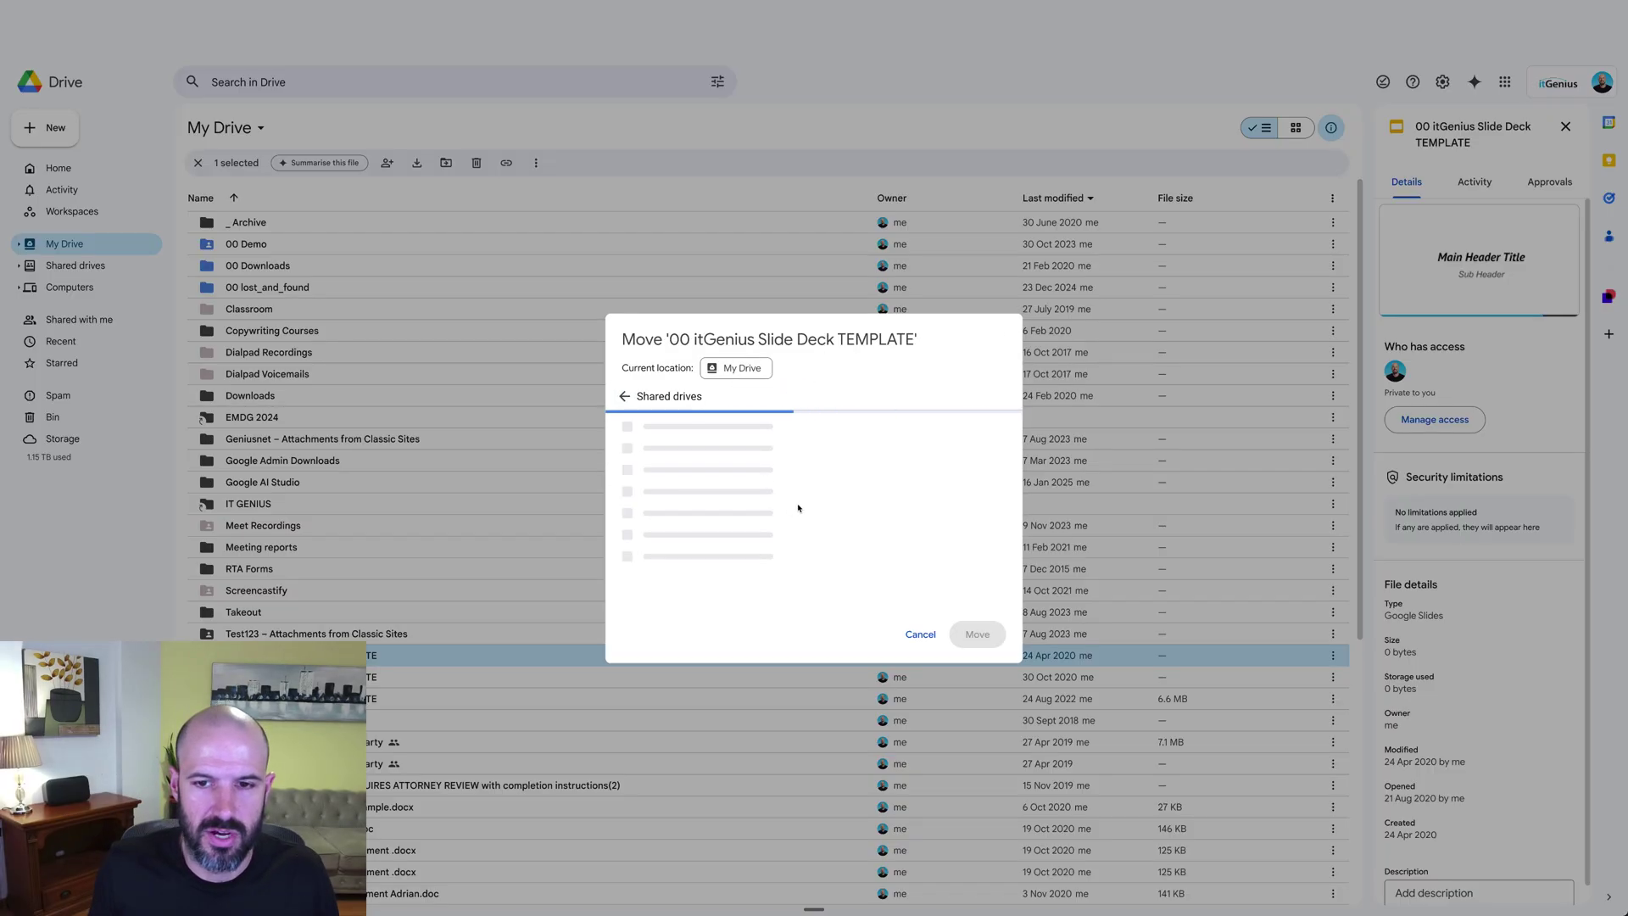
pyautogui.scroll(-10, 797, 509)
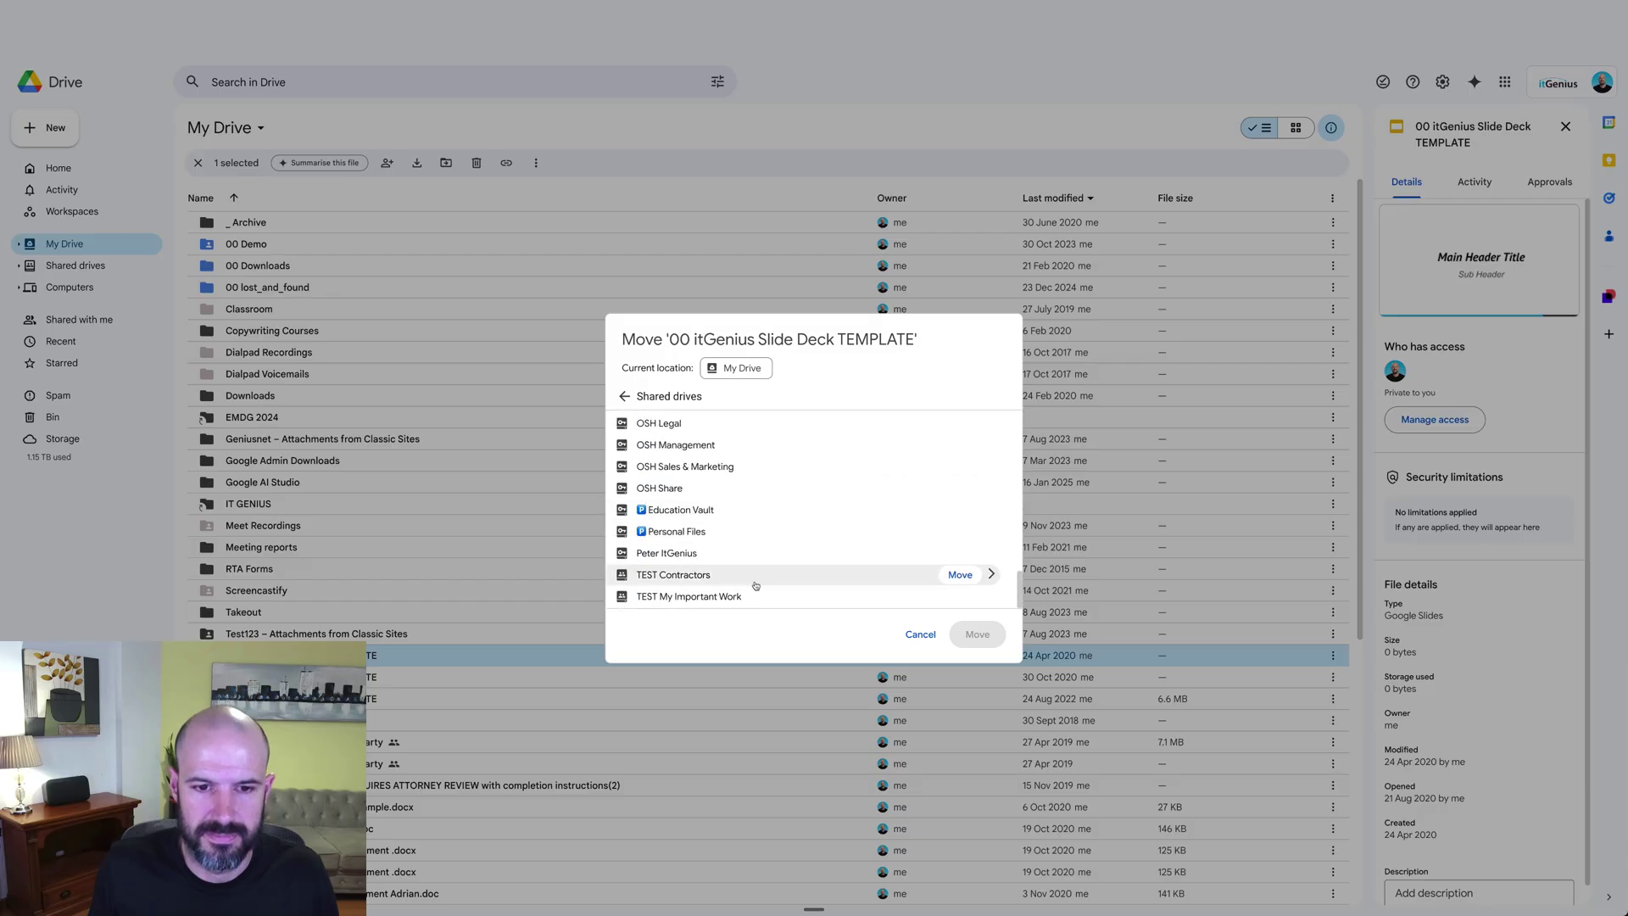
pyautogui.doubleClick(756, 583)
pyautogui.click(975, 634)
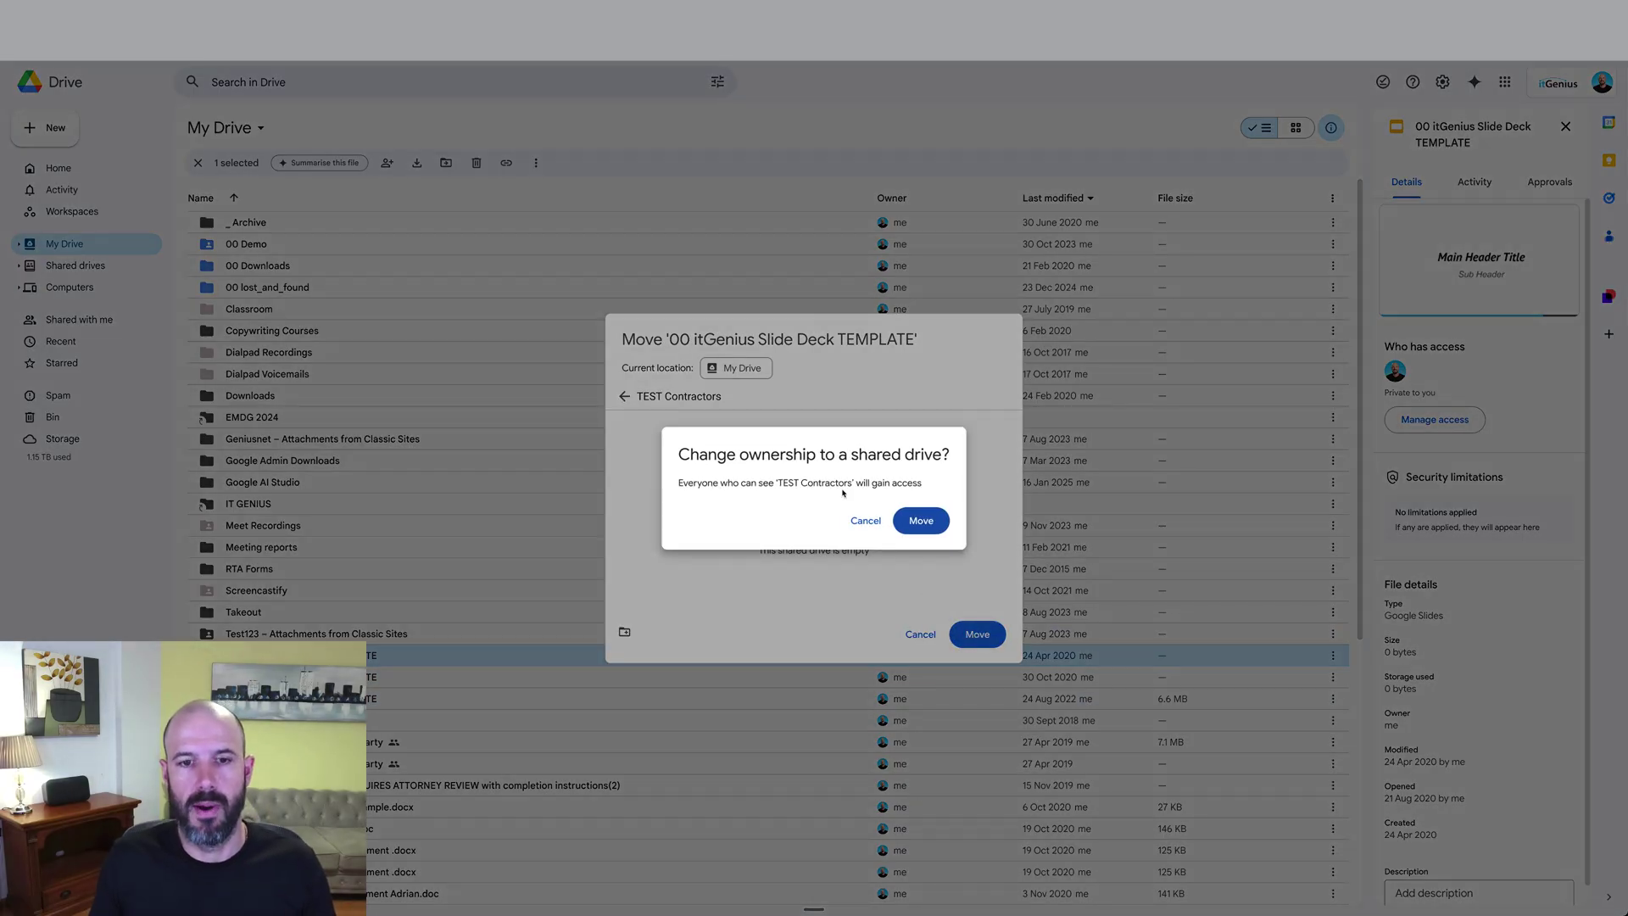
pyautogui.moveTo(693, 483); pyautogui.dragTo(890, 484)
pyautogui.moveTo(708, 455); pyautogui.dragTo(896, 460)
pyautogui.click(866, 520)
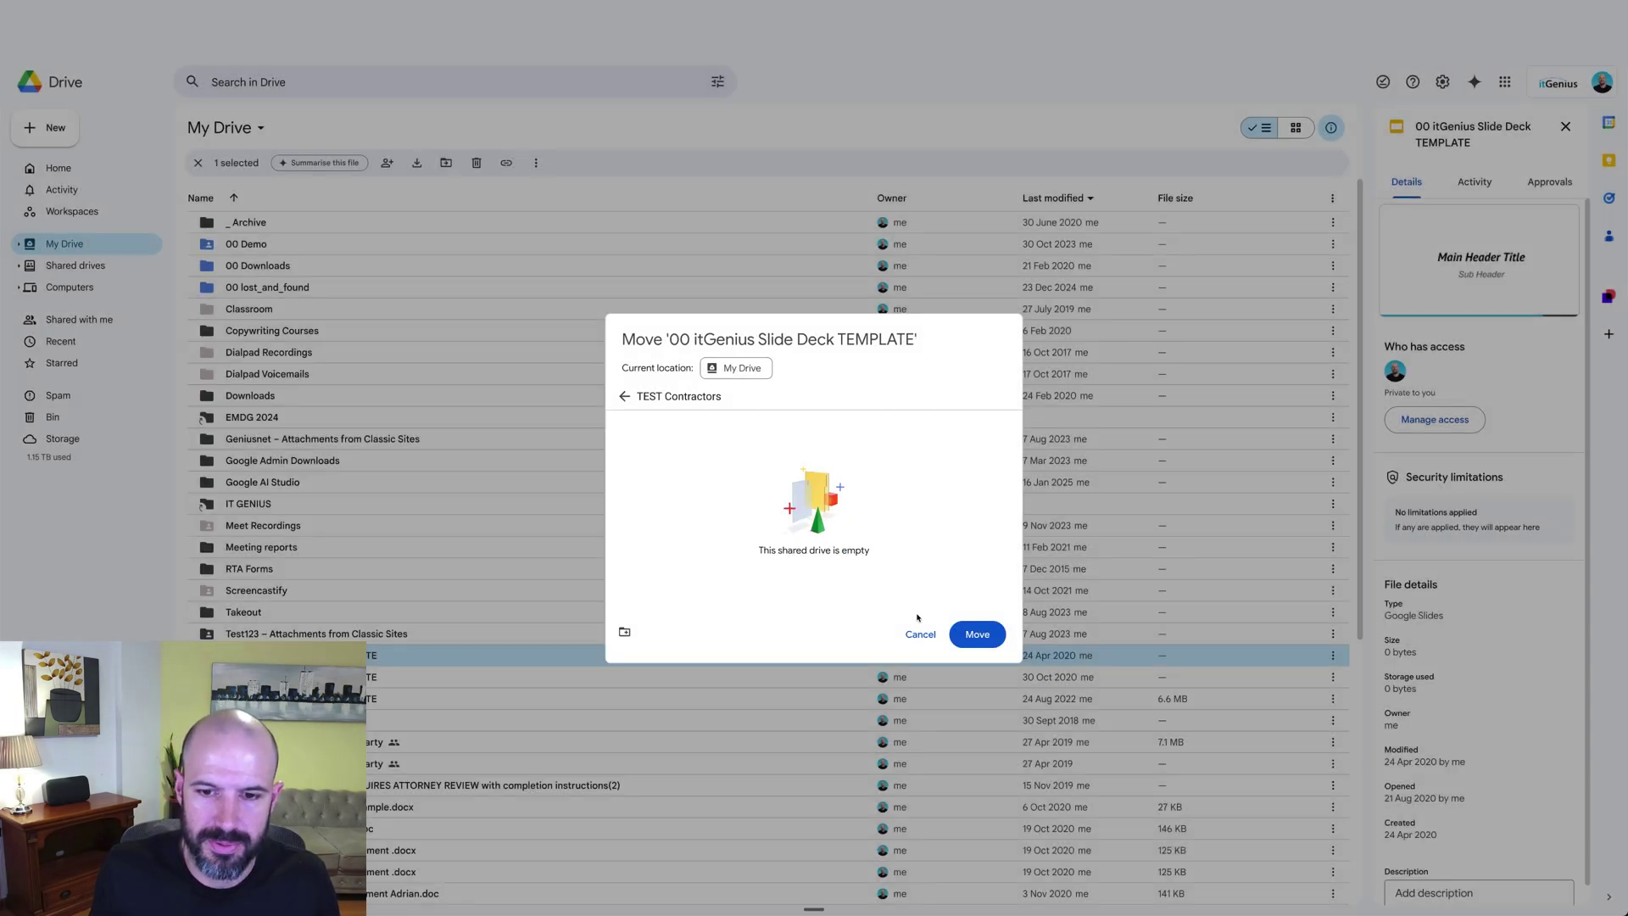
pyautogui.click(920, 634)
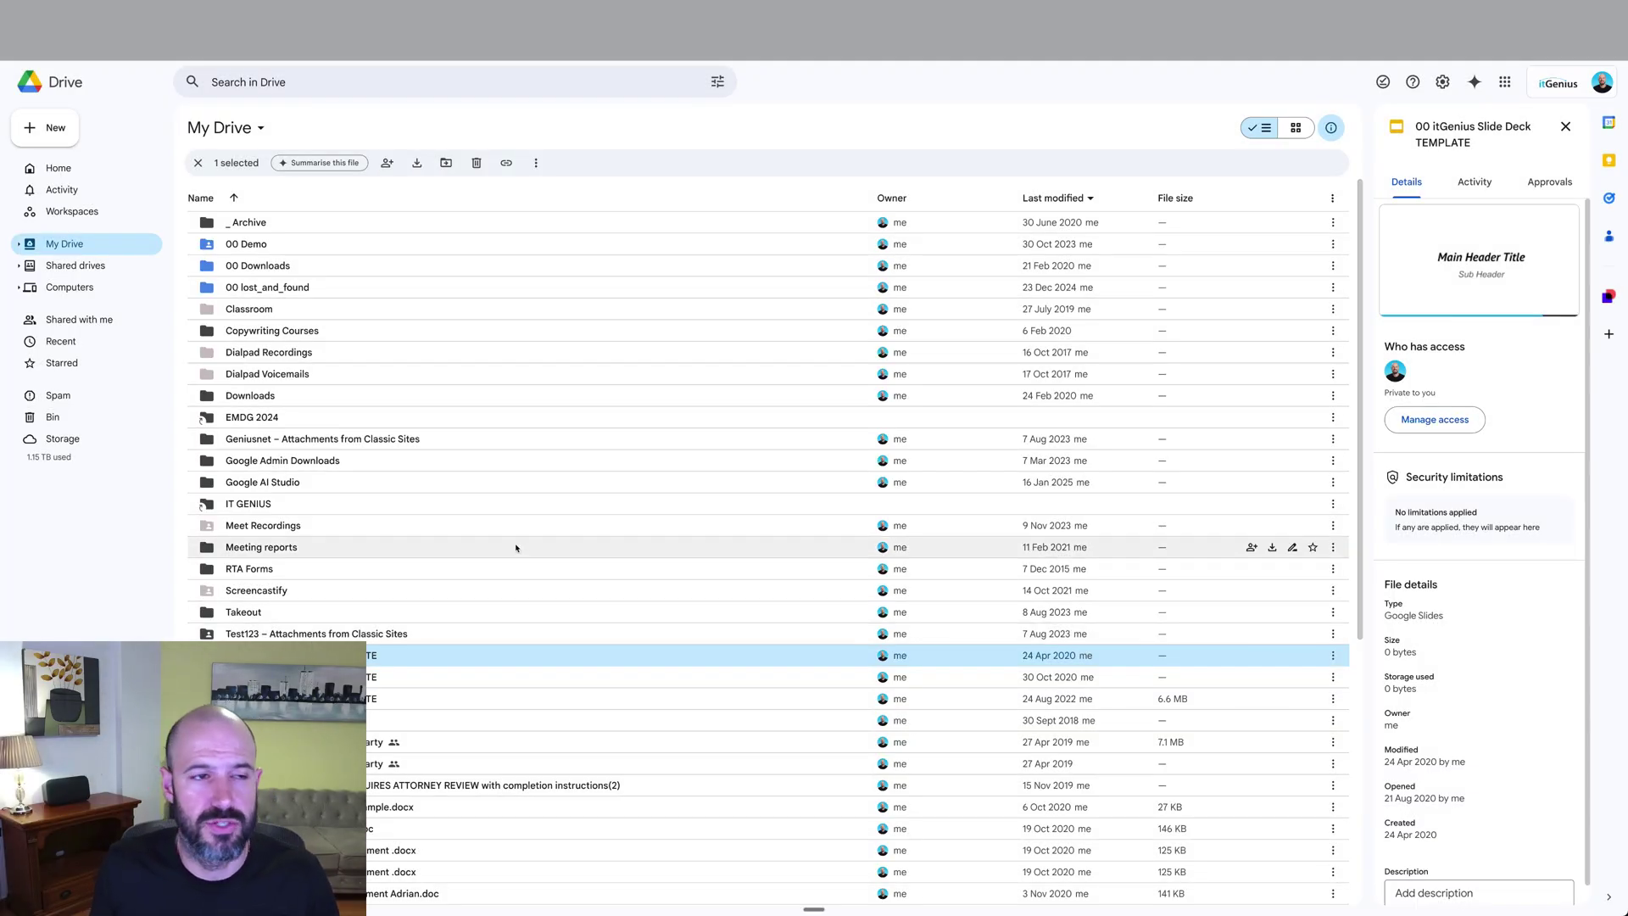
pyautogui.click(75, 265)
# Step: Open the TEST Contractors shared drive and review its members list
pyautogui.doubleClick(1033, 242)
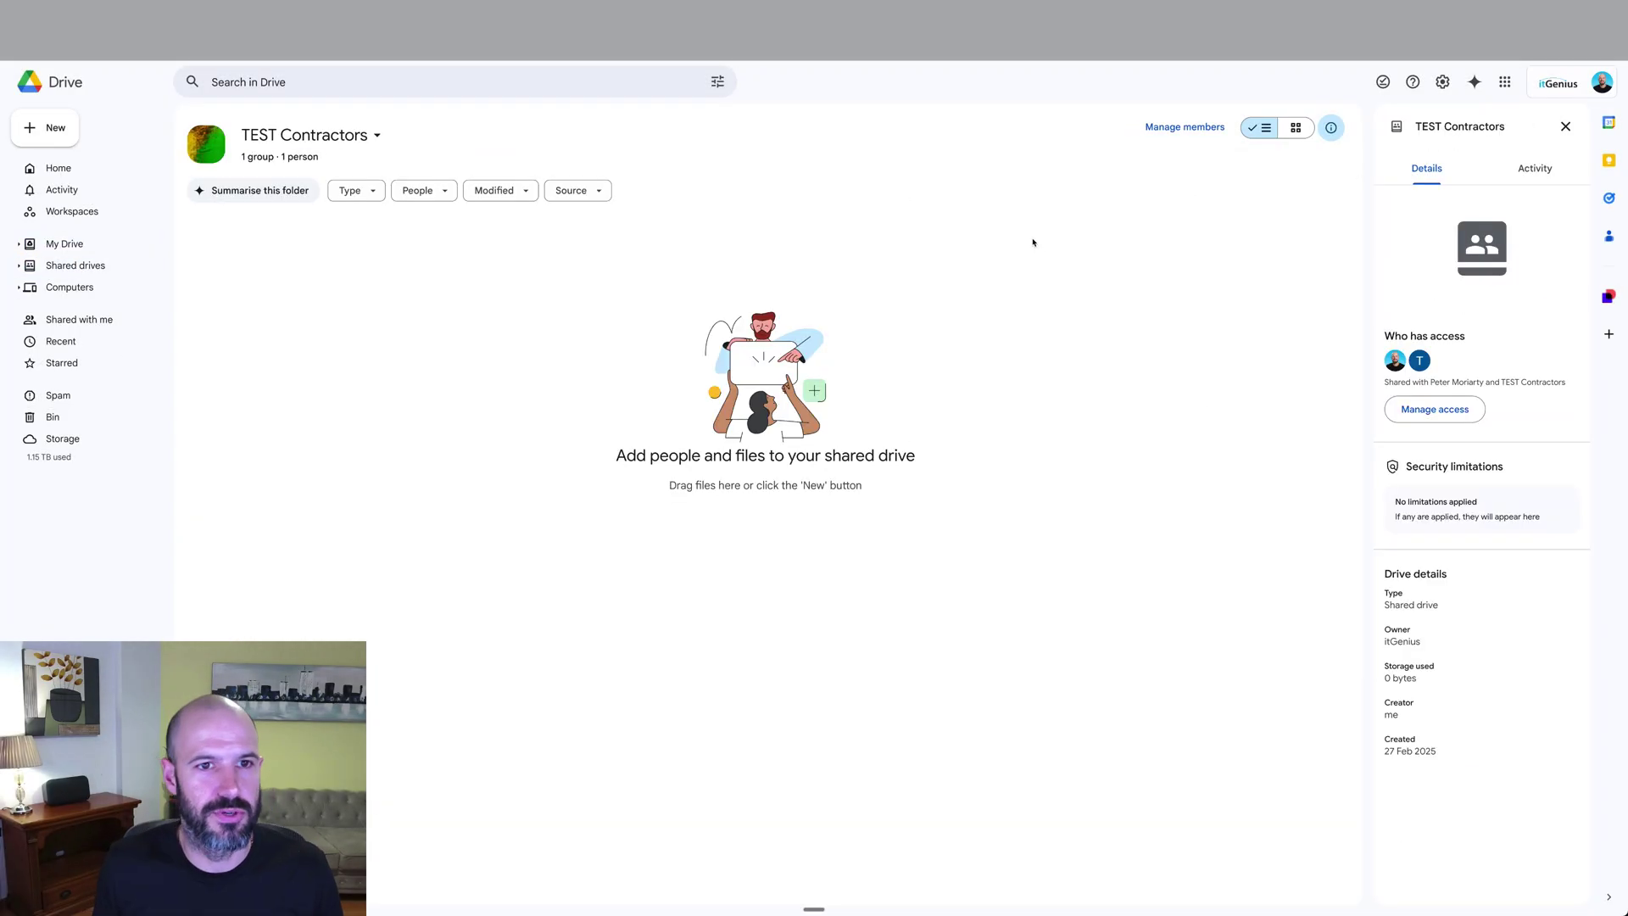
pyautogui.click(339, 136)
pyautogui.click(1195, 129)
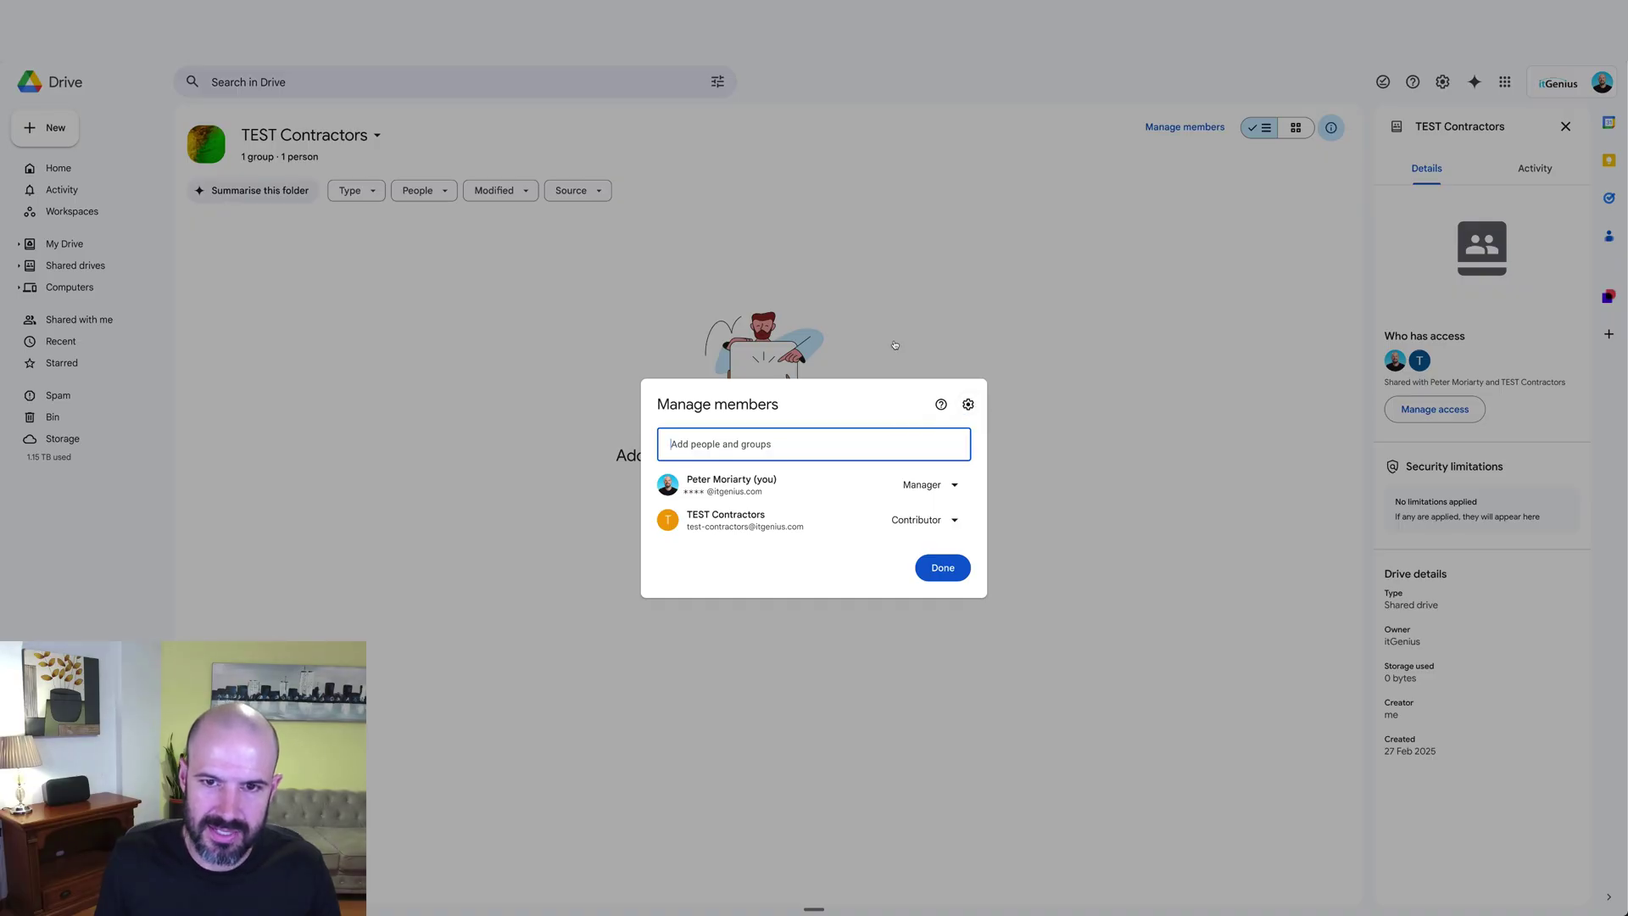
pyautogui.press('Escape')
pyautogui.click(314, 137)
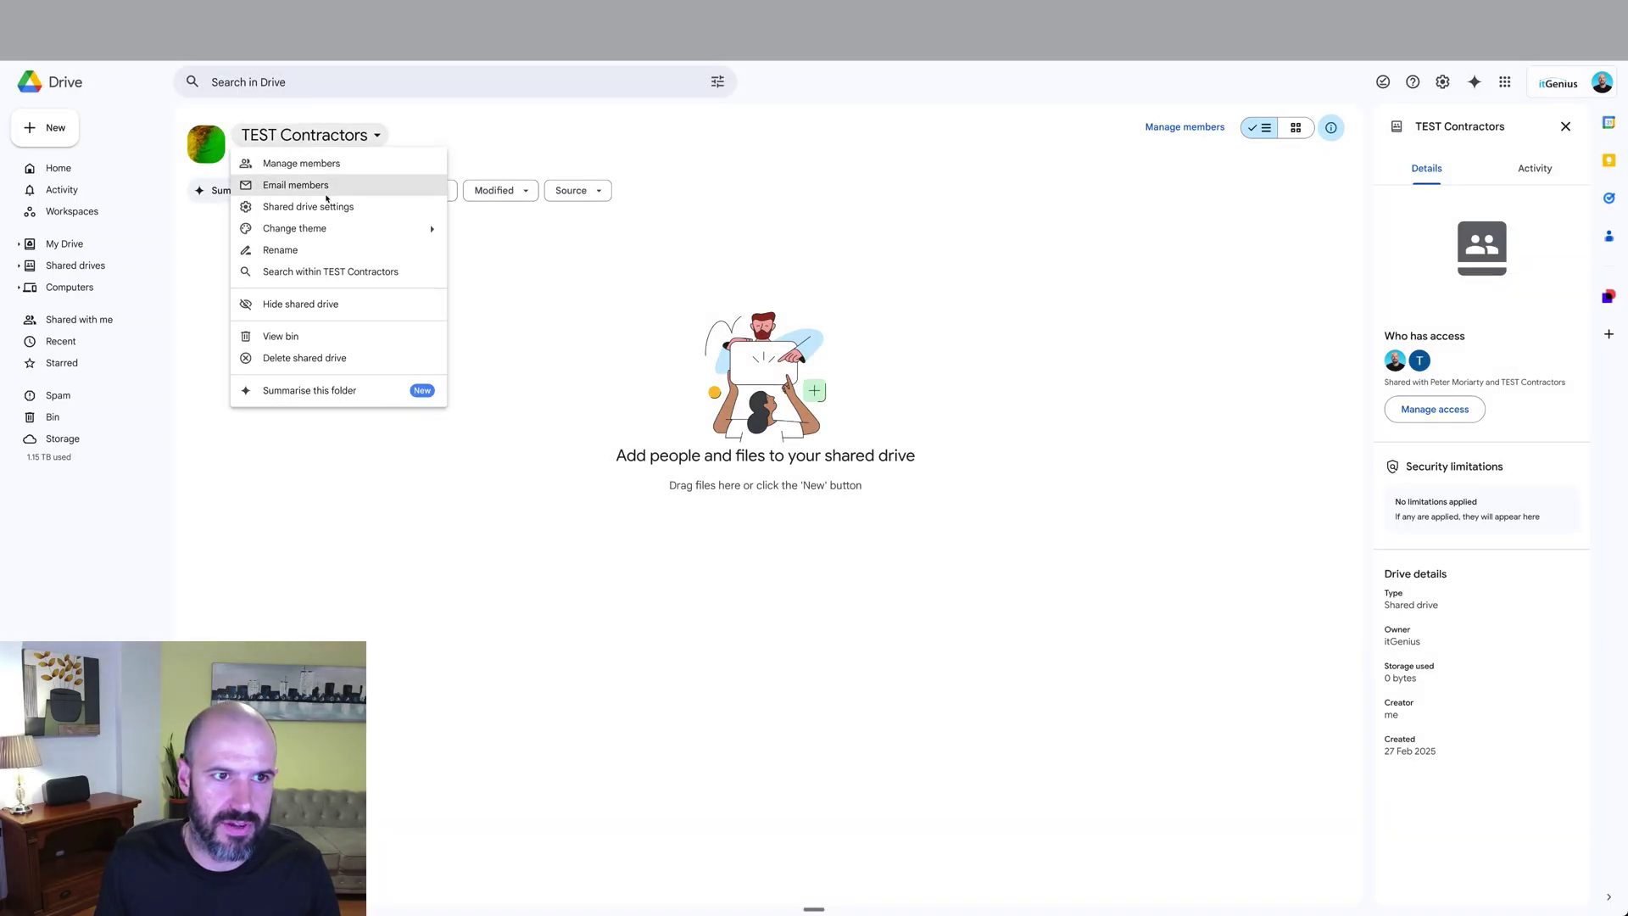
# Step: Open the TEST Contractors shared drive settings and block non-members from accessing its files
pyautogui.click(328, 208)
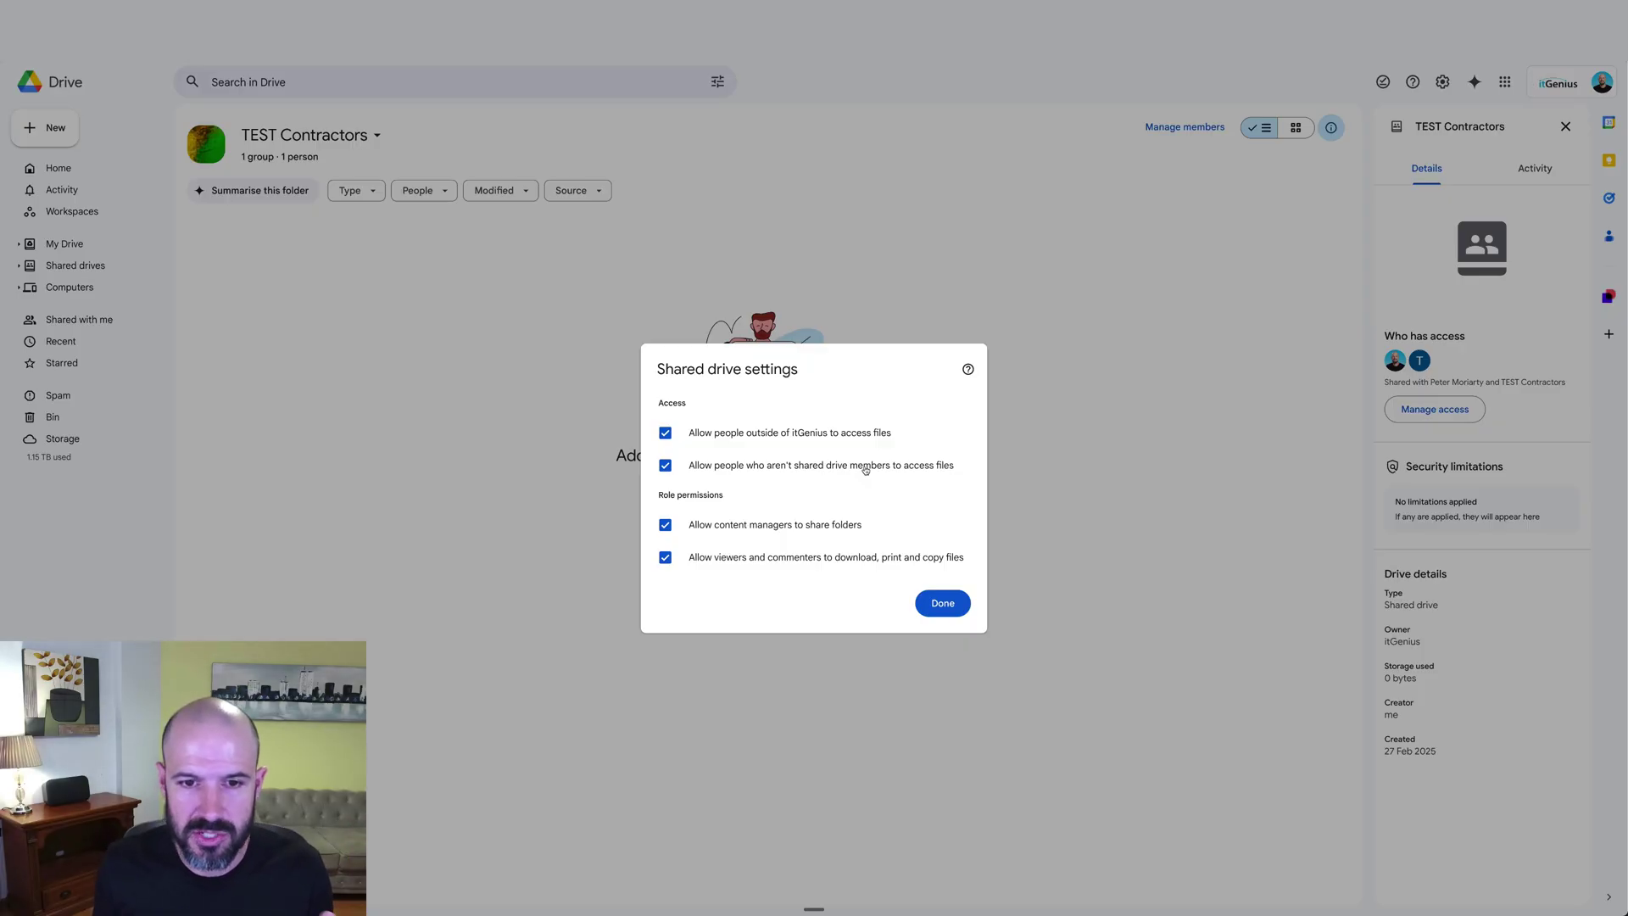
pyautogui.click(865, 468)
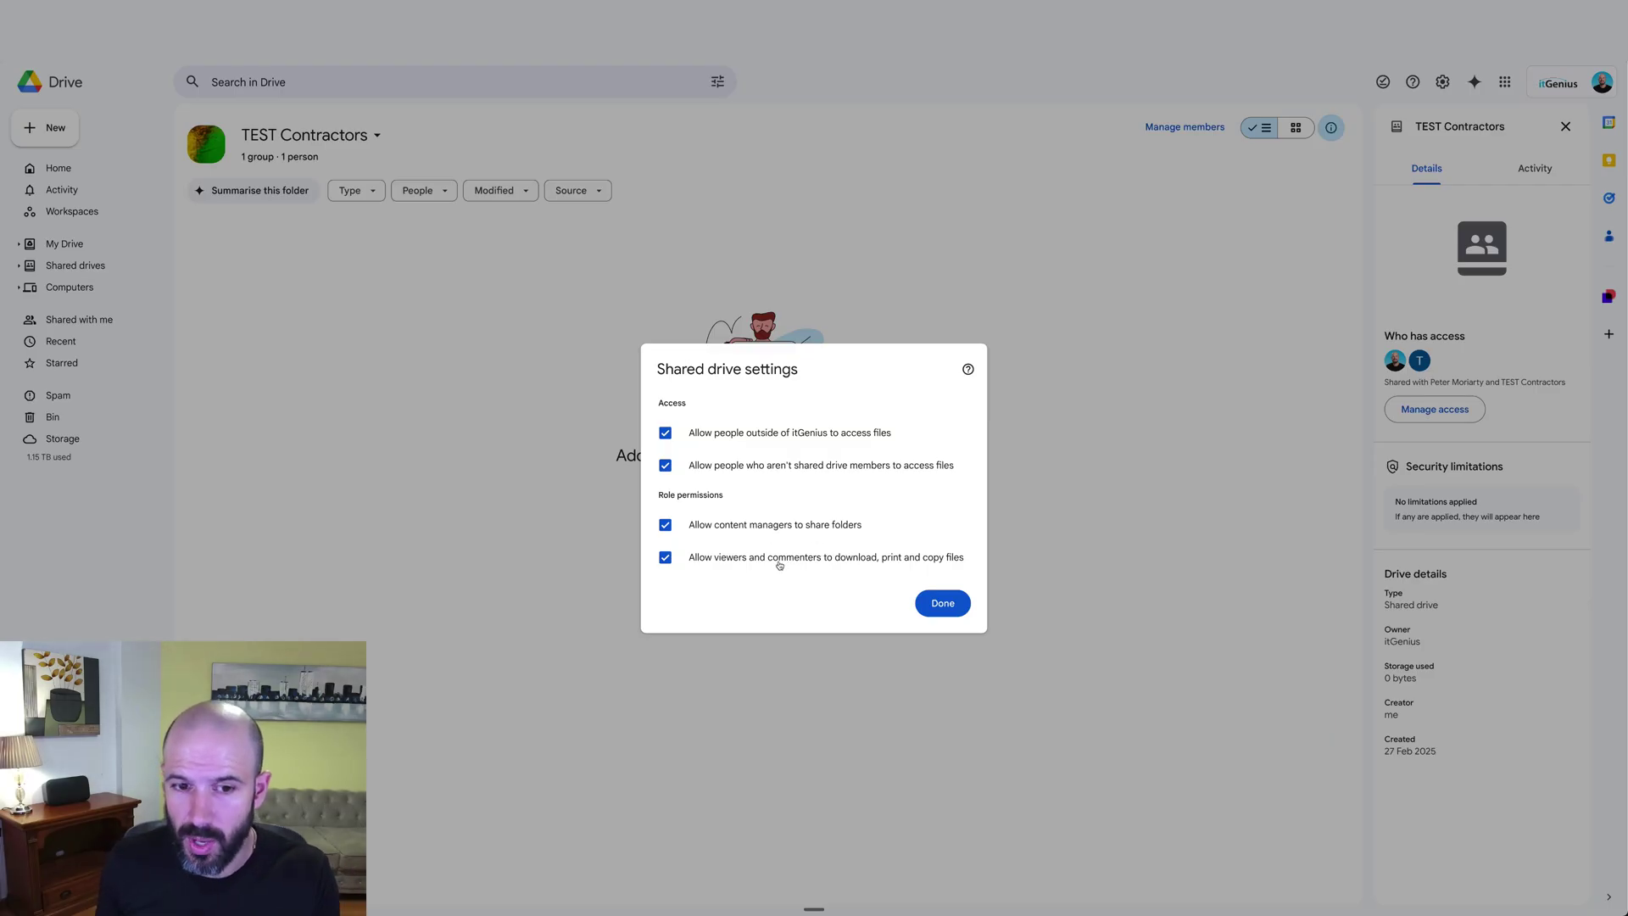
# Step: Keep download, print and copy allowed for viewers and commenters, and save the drive settings
pyautogui.click(844, 563)
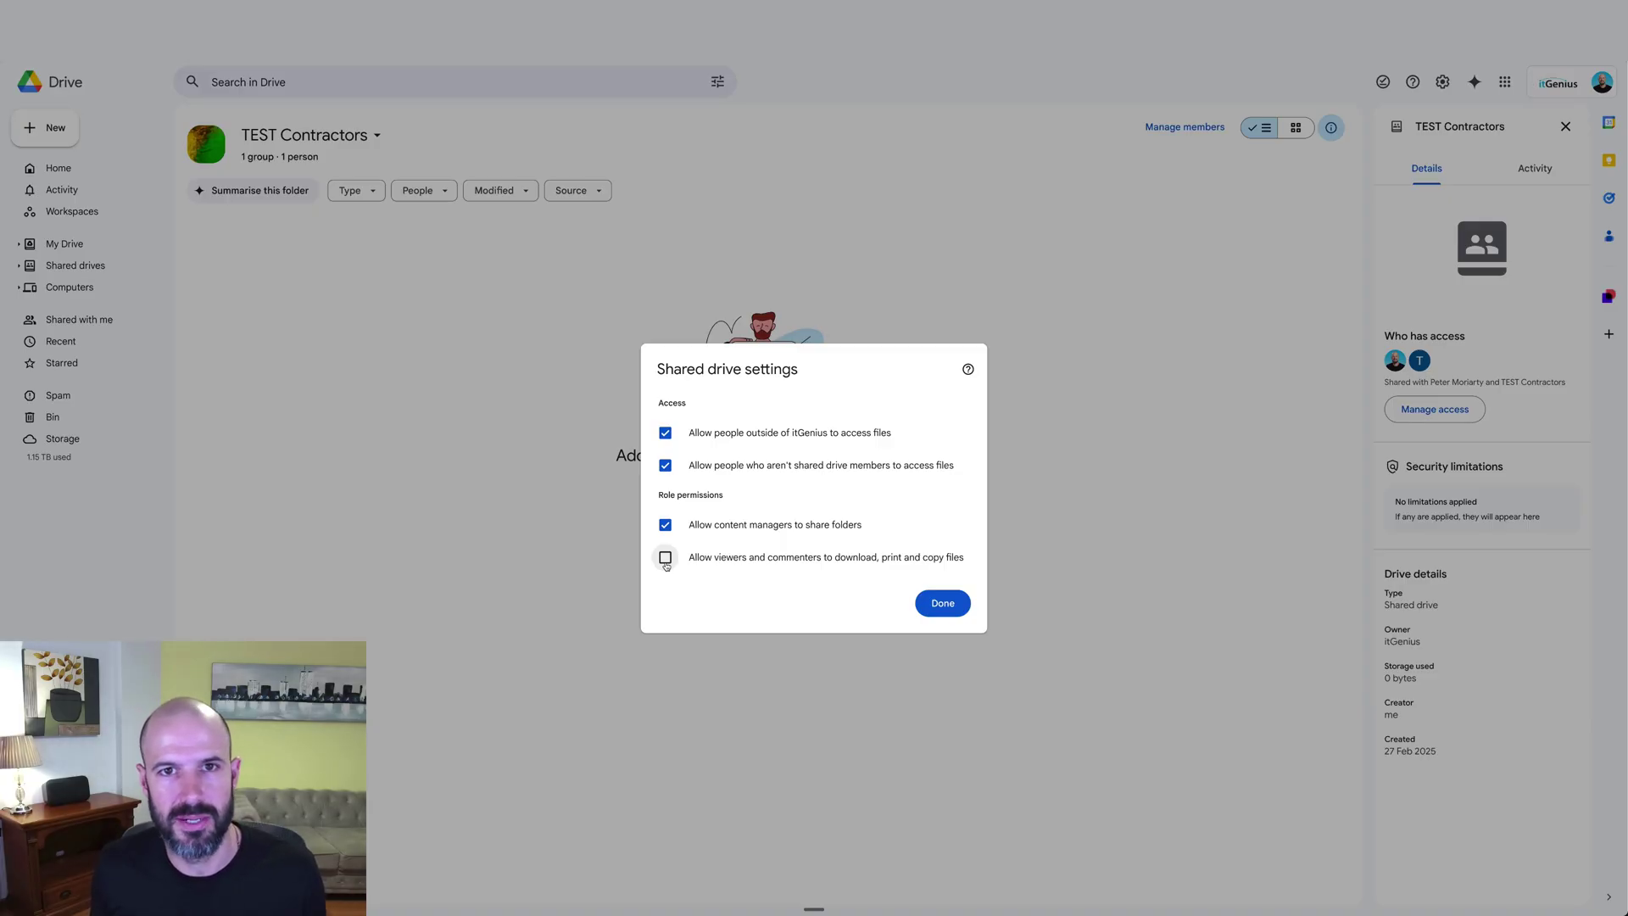
pyautogui.click(665, 558)
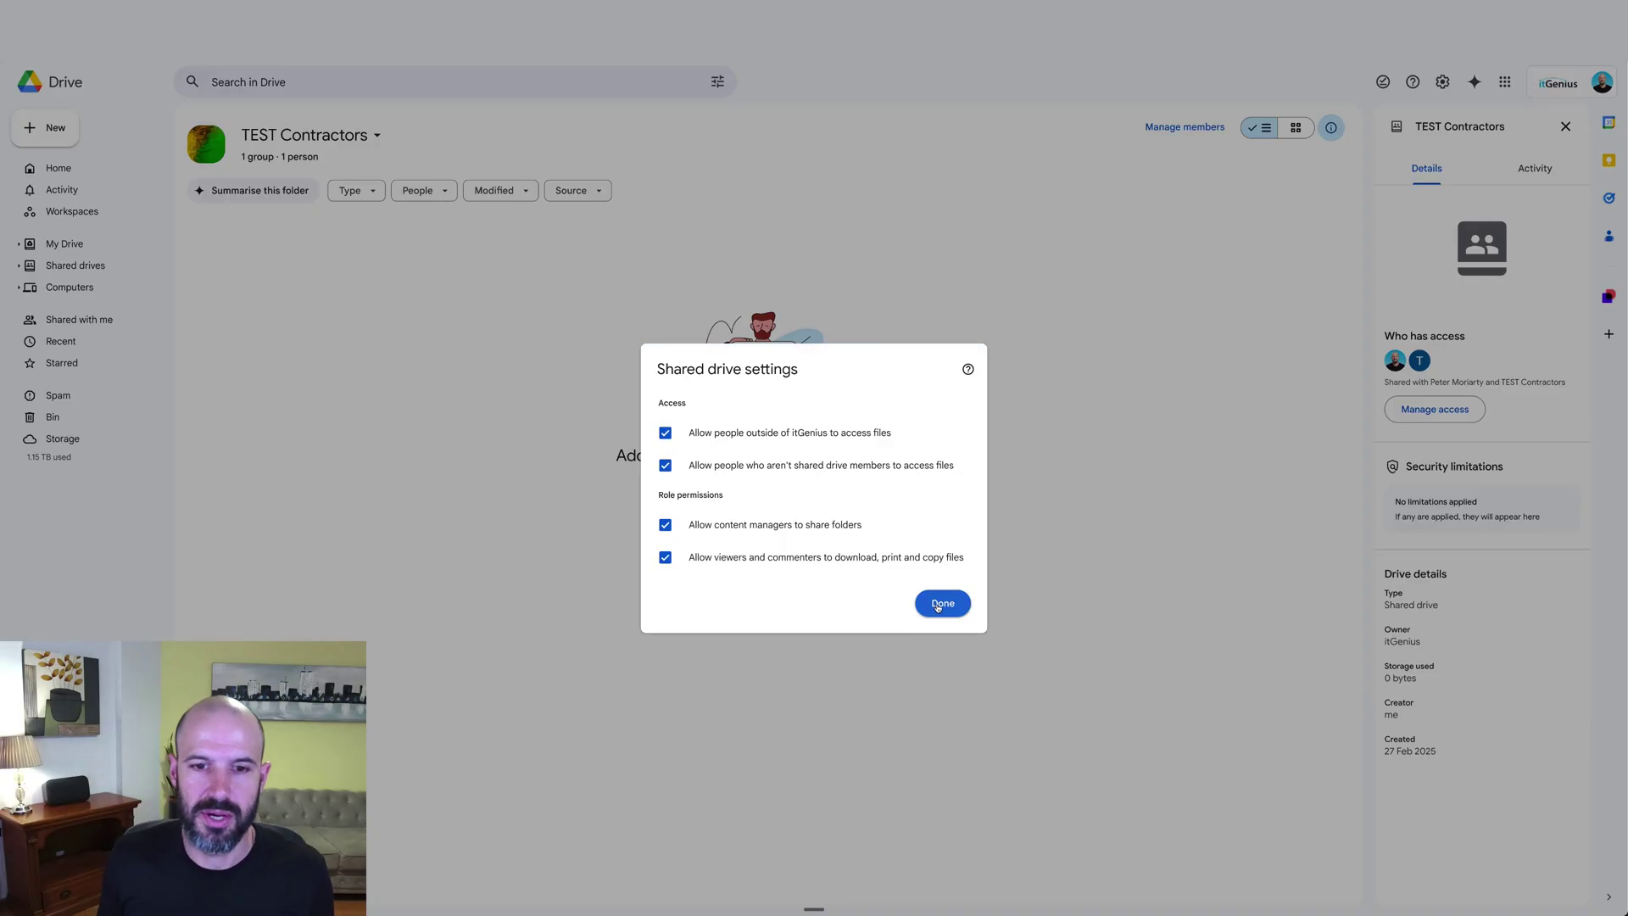
pyautogui.click(941, 604)
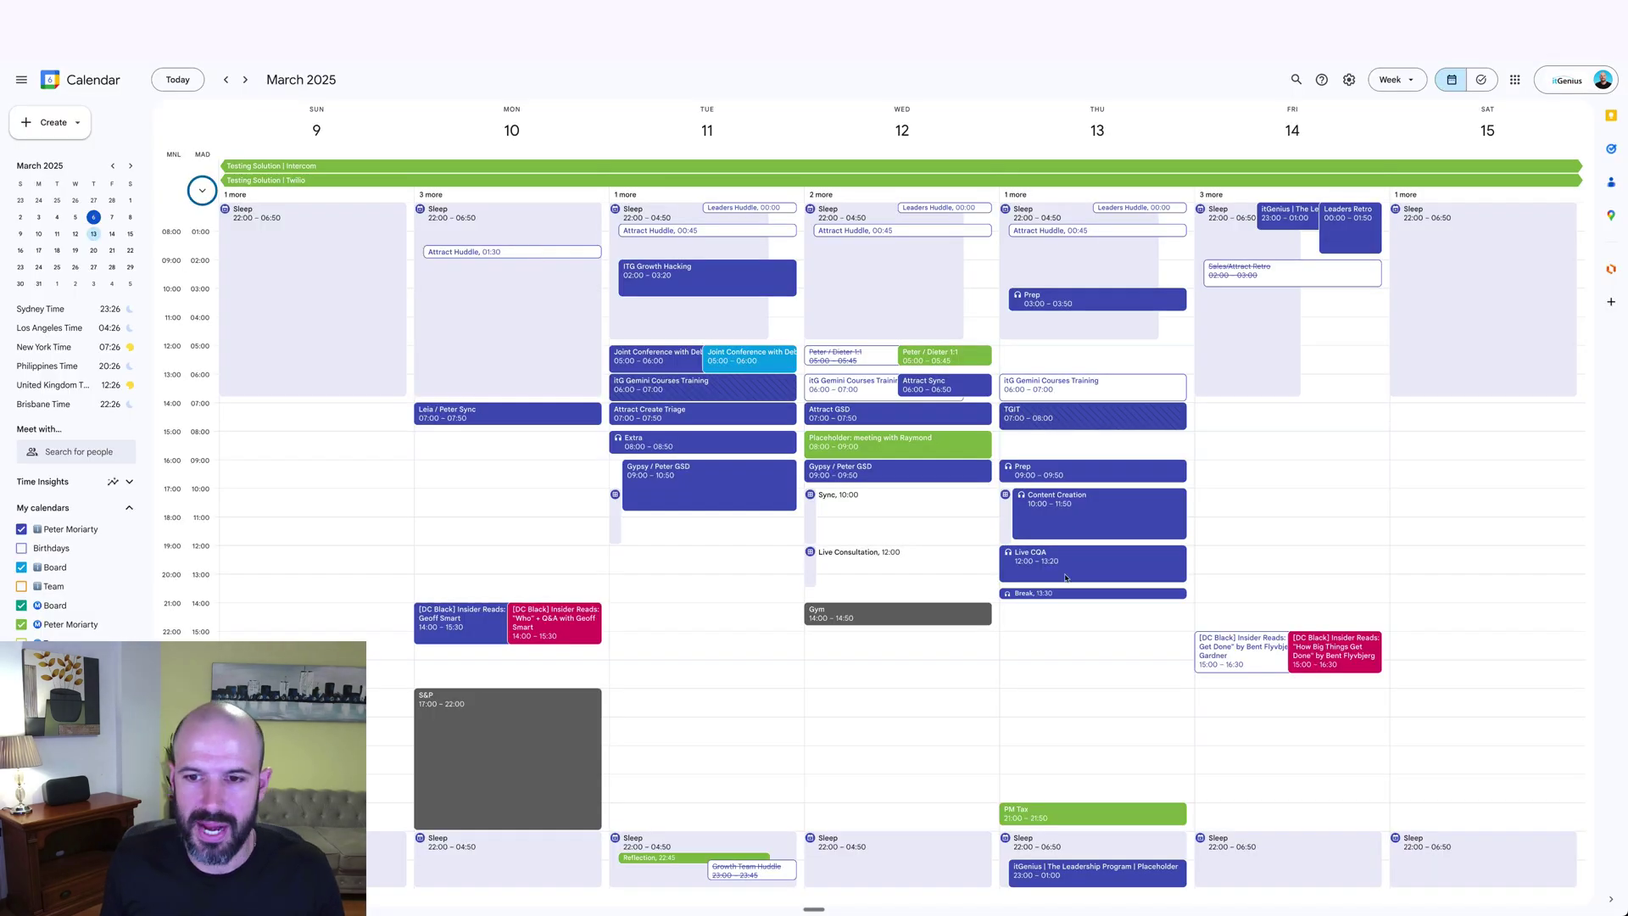
# Step: Create a TEST event on Thursday 13 March, 14:30–16:05, in the full editor
pyautogui.moveTo(1066, 624); pyautogui.dragTo(1065, 668)
pyautogui.write('TEST')
pyautogui.click(899, 619)
# Step: Add the TEST Contractors group as guests and expand it to show its member
pyautogui.click(668, 230)
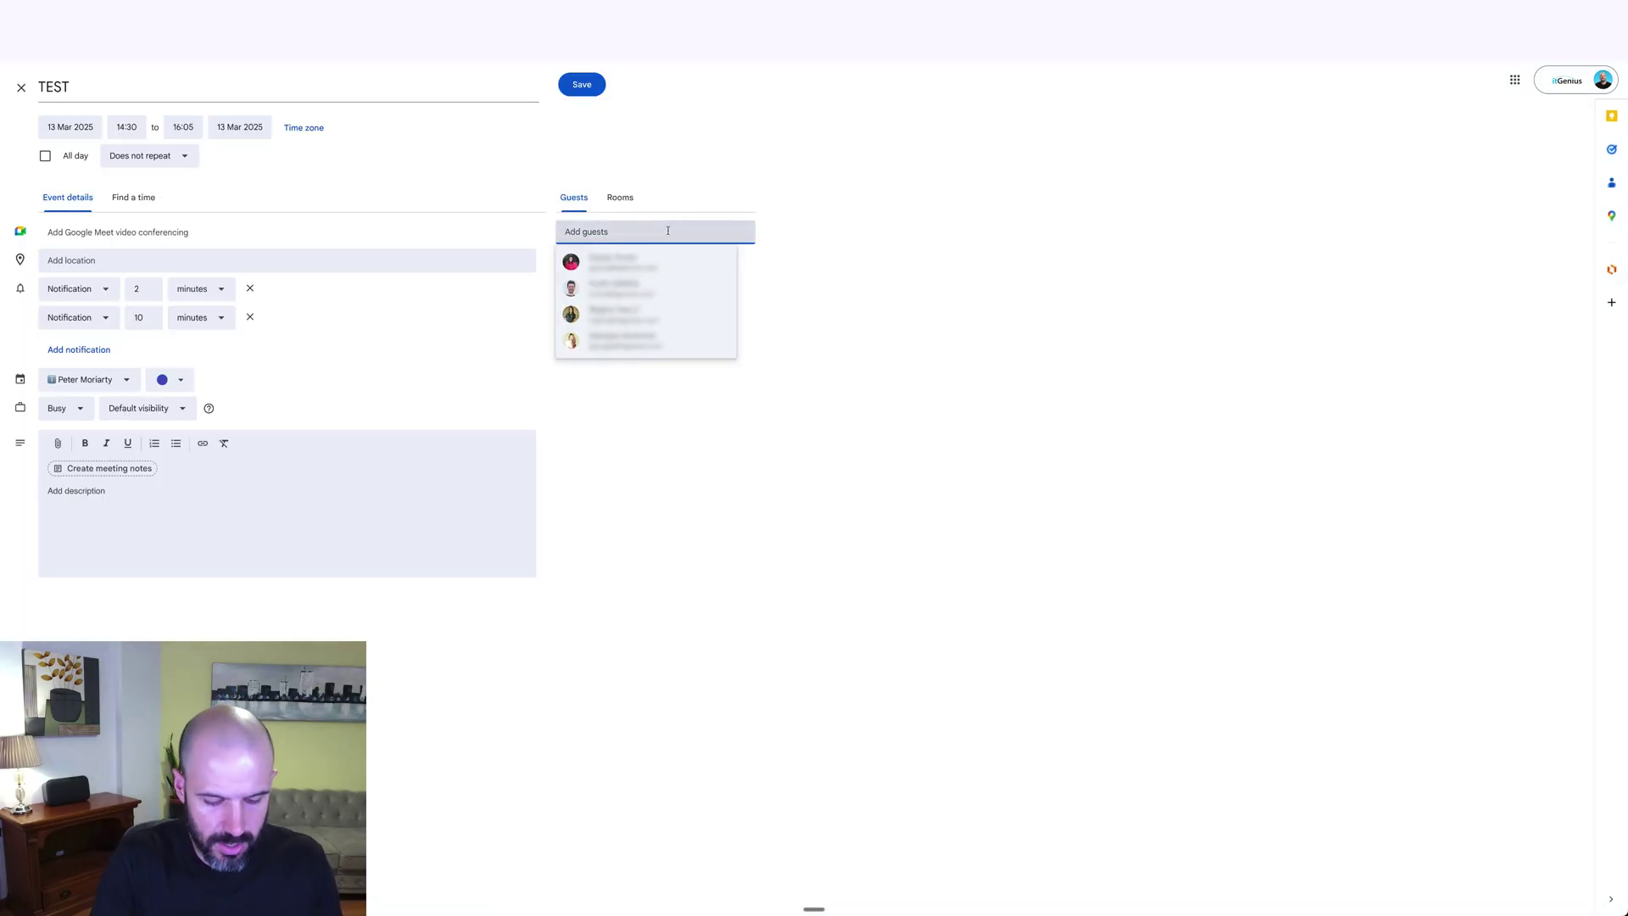
pyautogui.write('test-contrac')
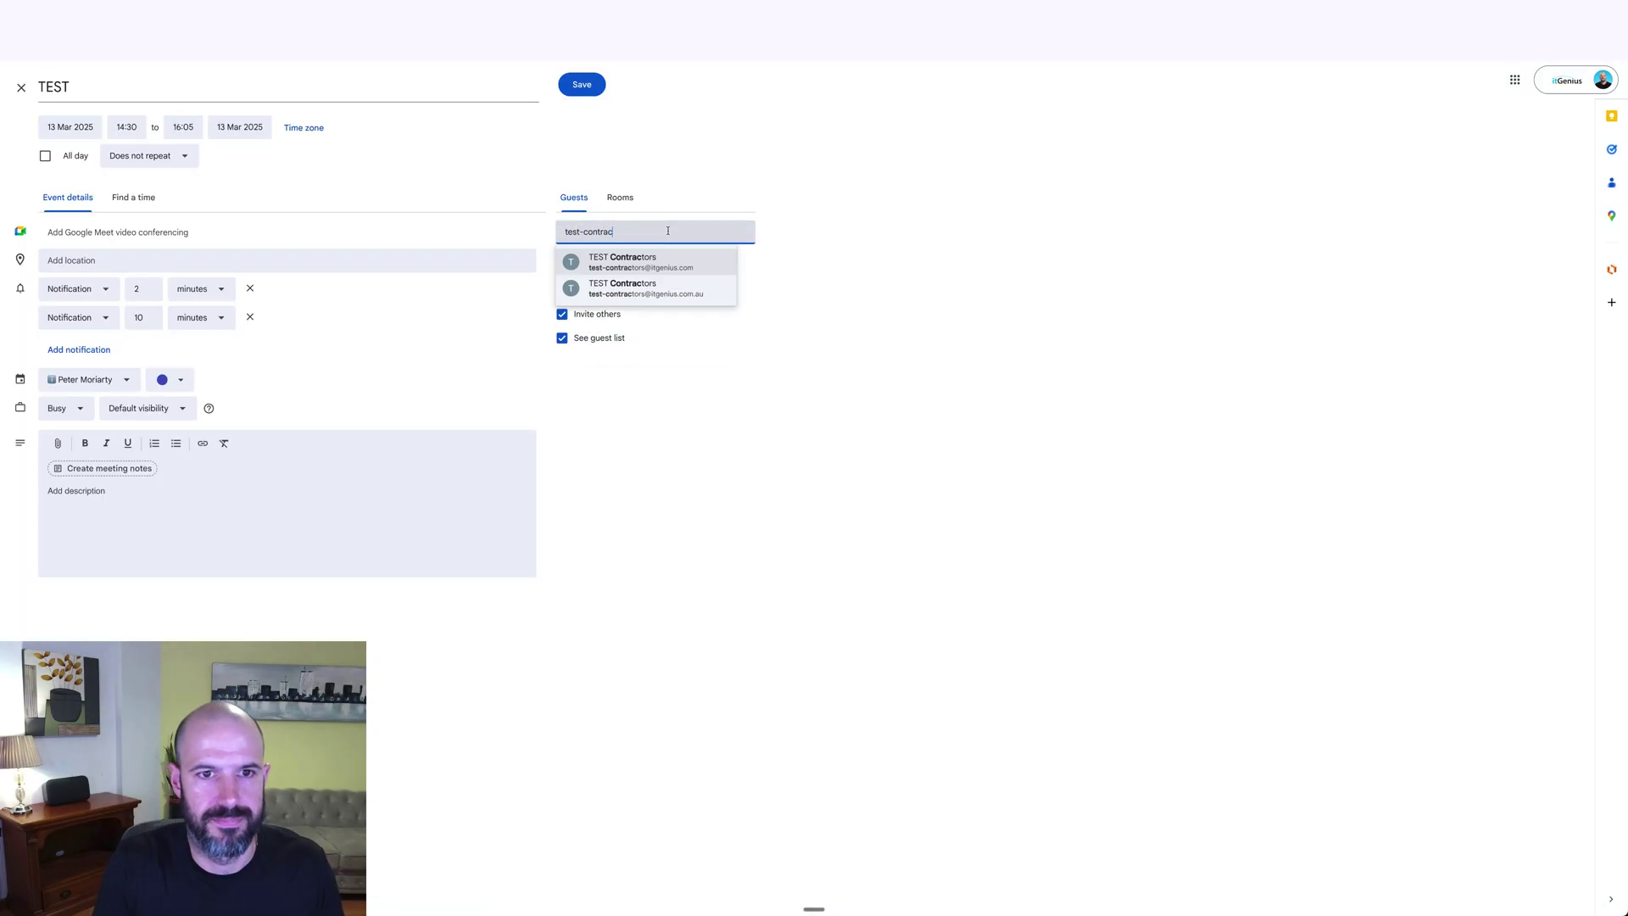
pyautogui.click(704, 282)
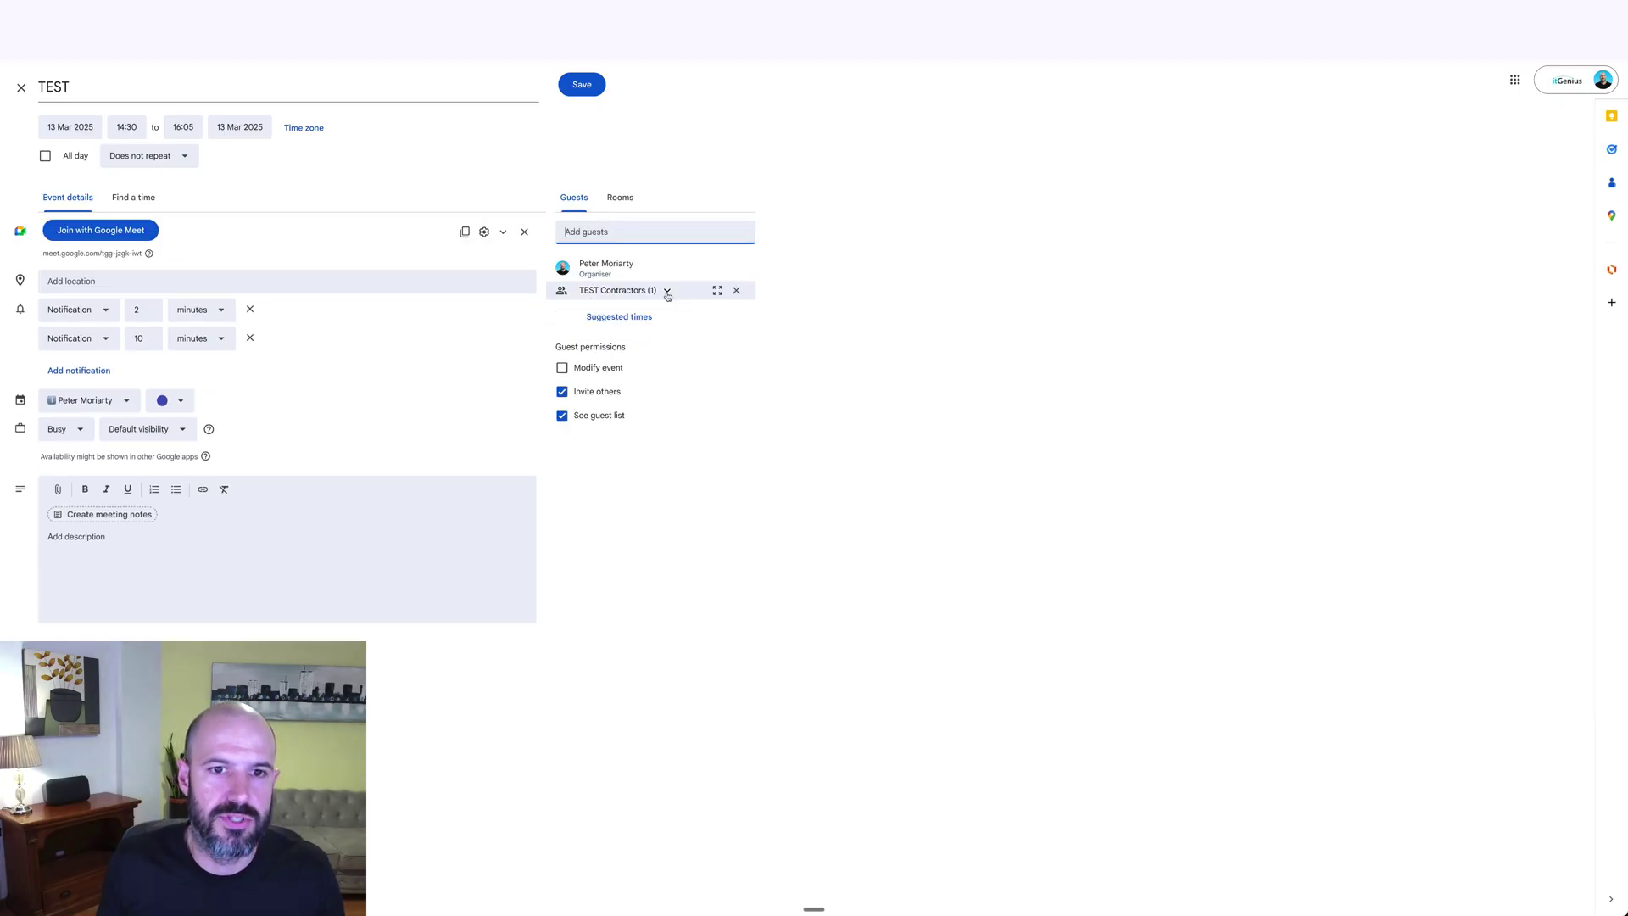
pyautogui.click(667, 290)
pyautogui.moveTo(631, 317)
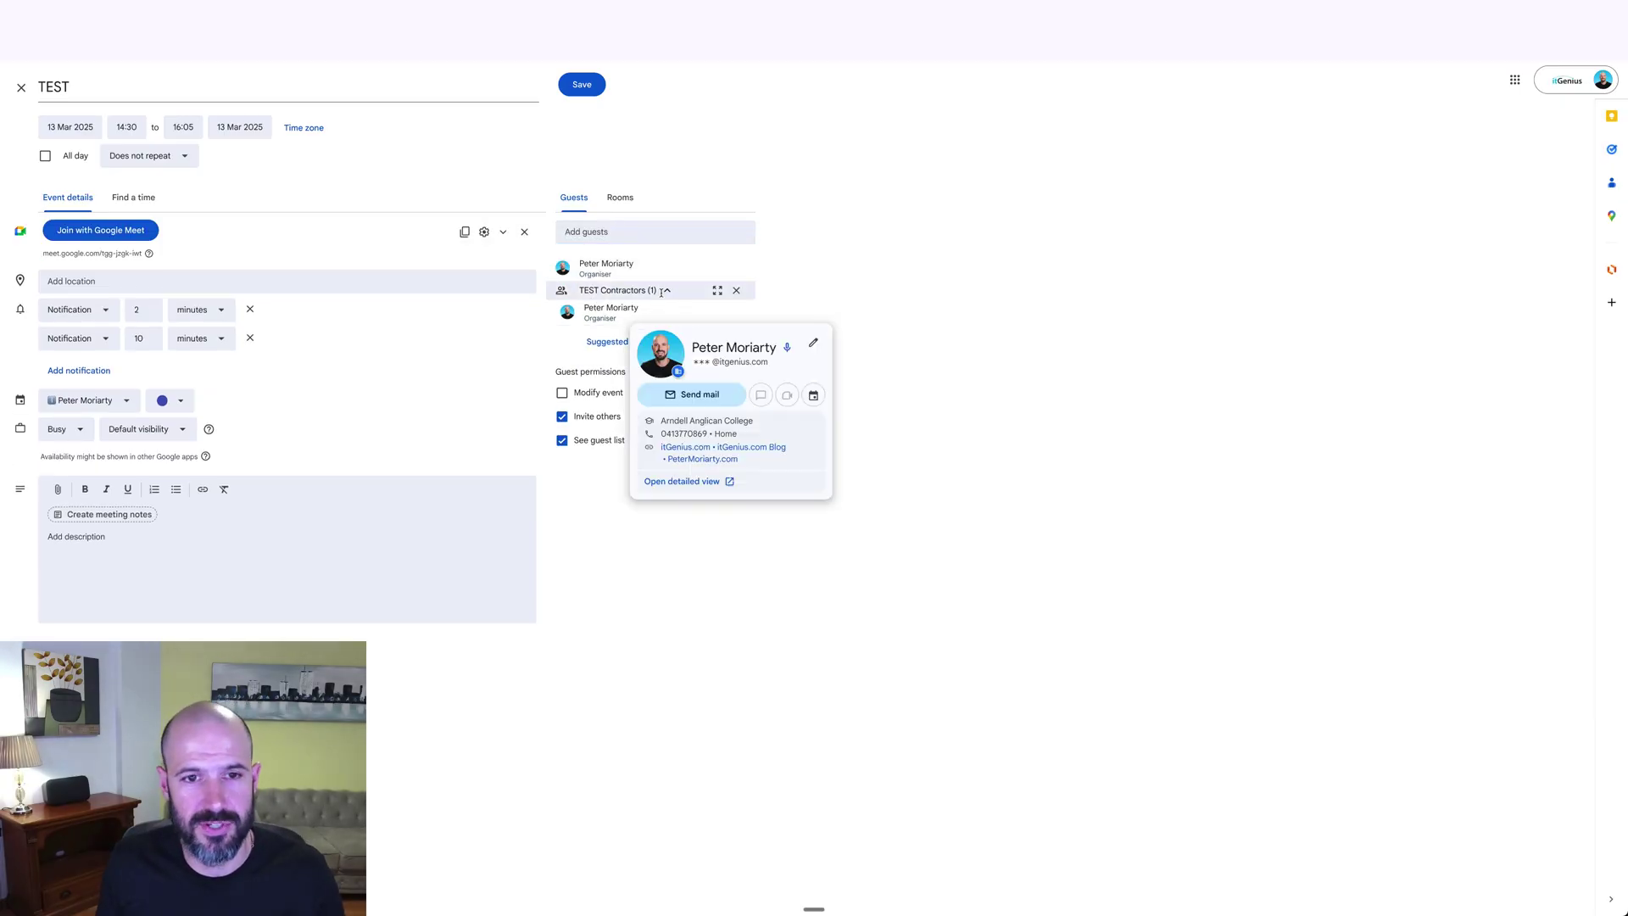
pyautogui.moveTo(662, 293)
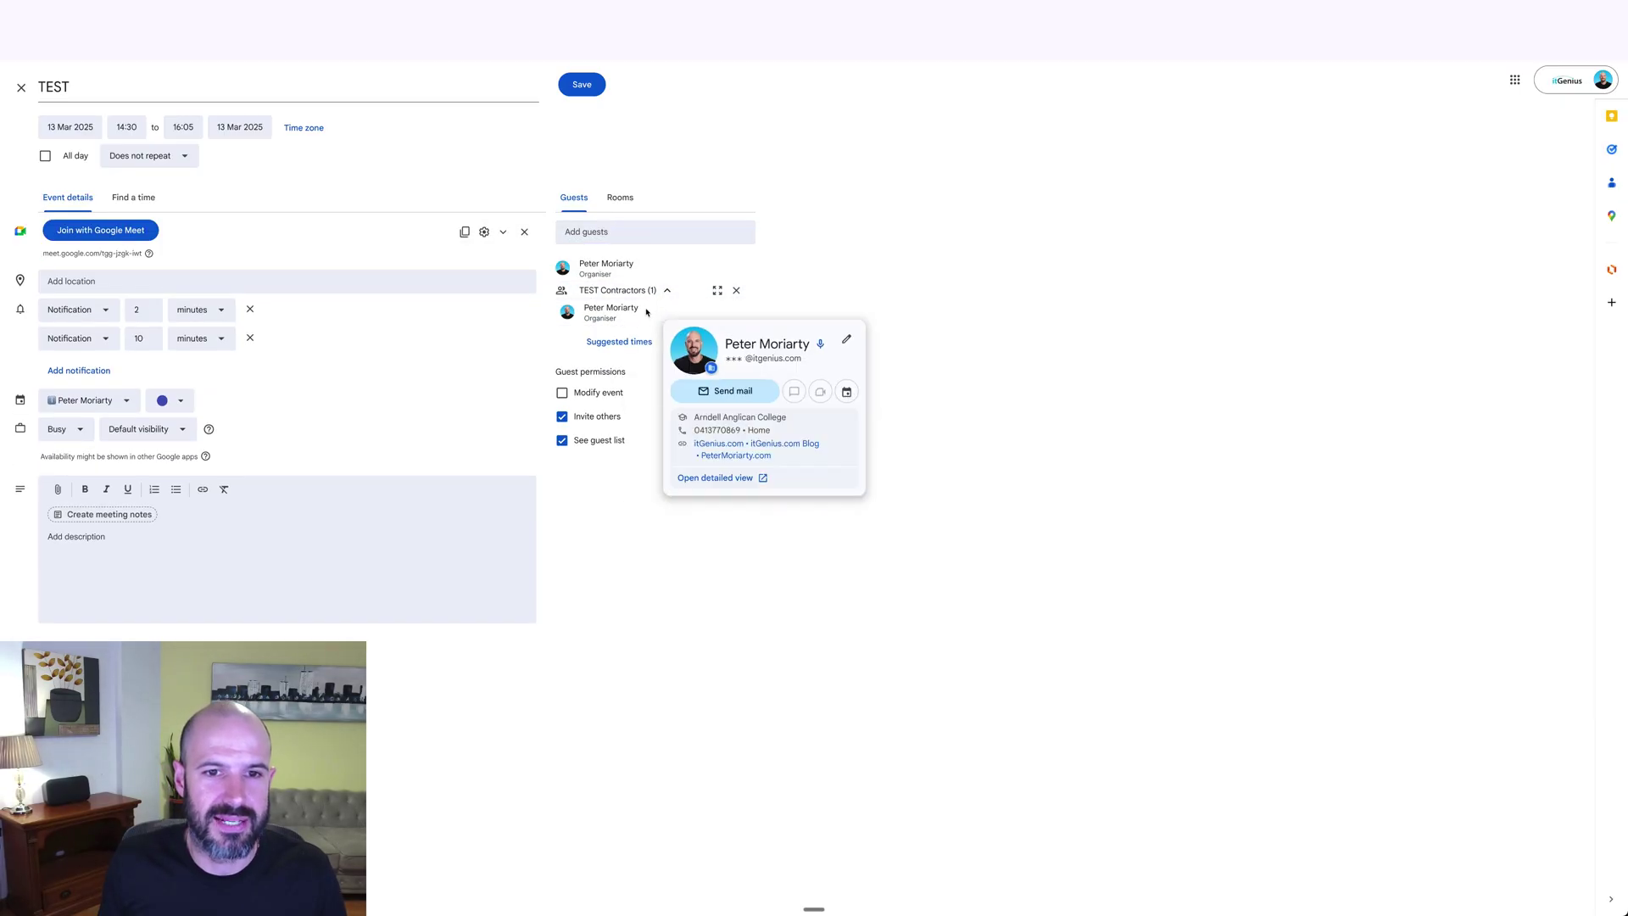